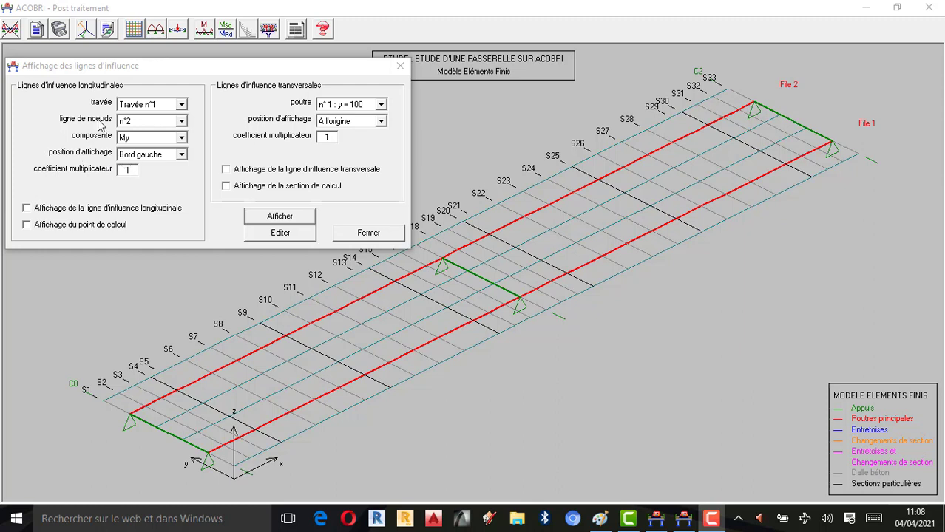
Try Tz à gauche and Tz à droite as the longitudinal component, ending with My and the Bord gauche display position.
{"action": "left_click", "coordinate": [181, 139]}
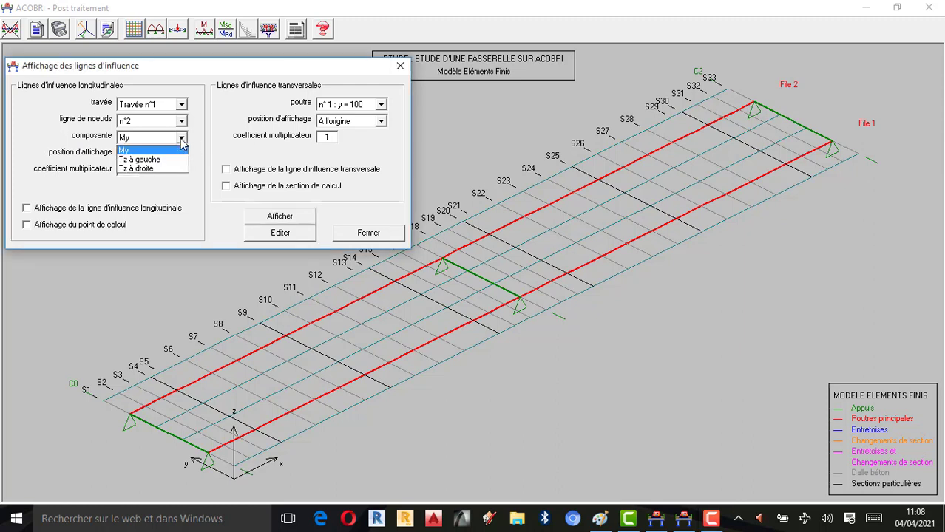
{"action": "left_click", "coordinate": [144, 160]}
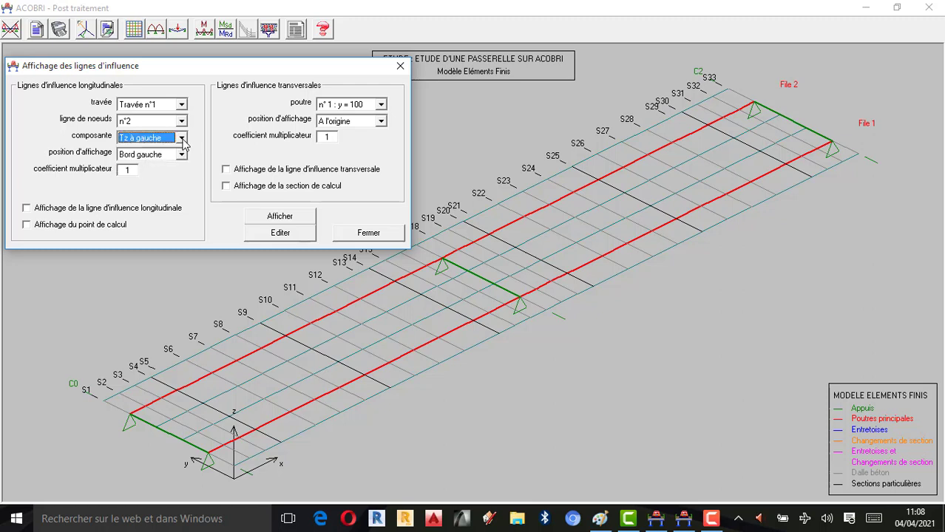
{"action": "left_click", "coordinate": [182, 141]}
{"action": "left_click", "coordinate": [141, 166]}
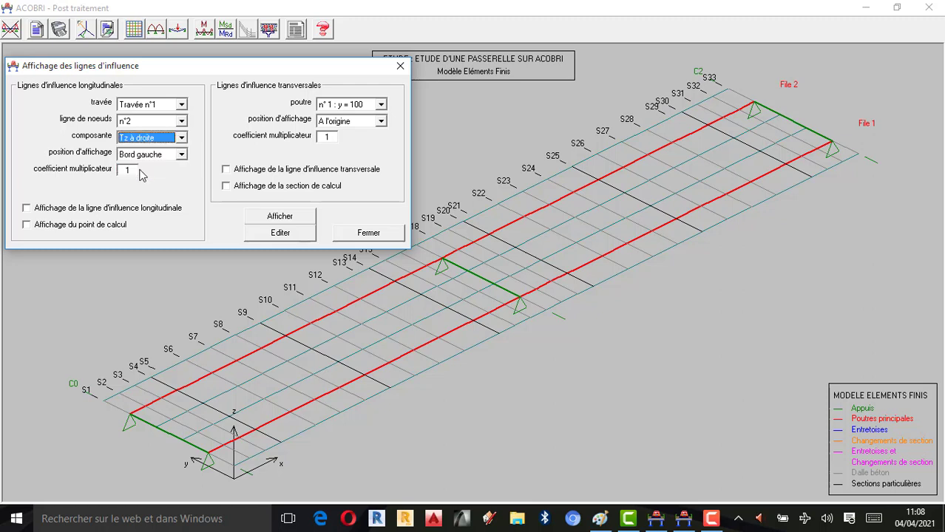
{"action": "left_click", "coordinate": [181, 138]}
{"action": "left_click", "coordinate": [138, 157]}
{"action": "left_click", "coordinate": [181, 155]}
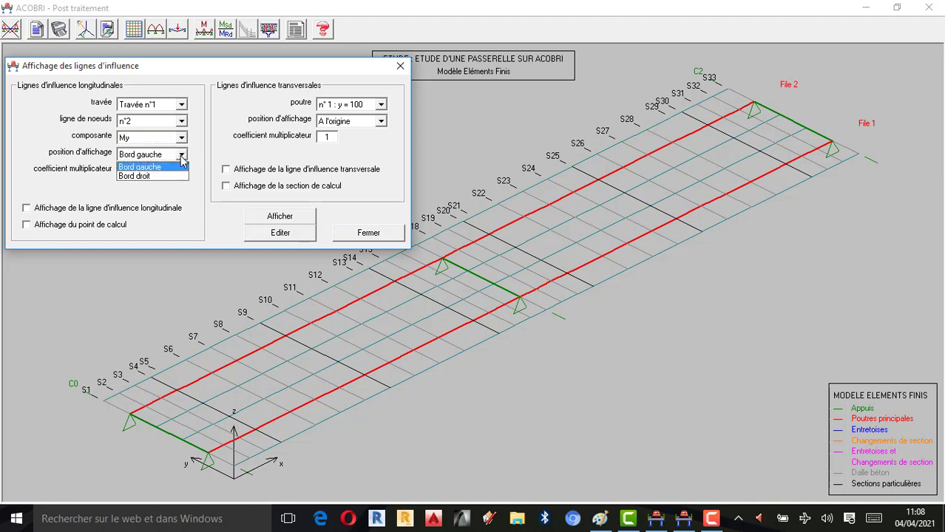
{"action": "left_click", "coordinate": [181, 165]}
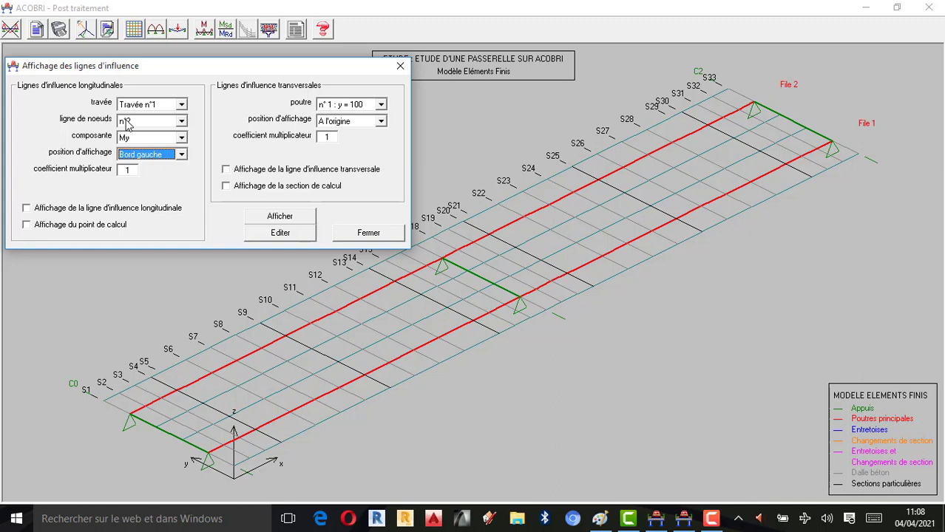
Select node line n°1 (Appui) and enable display of the longitudinal influence line and its calculation point.
{"action": "left_click", "coordinate": [182, 120]}
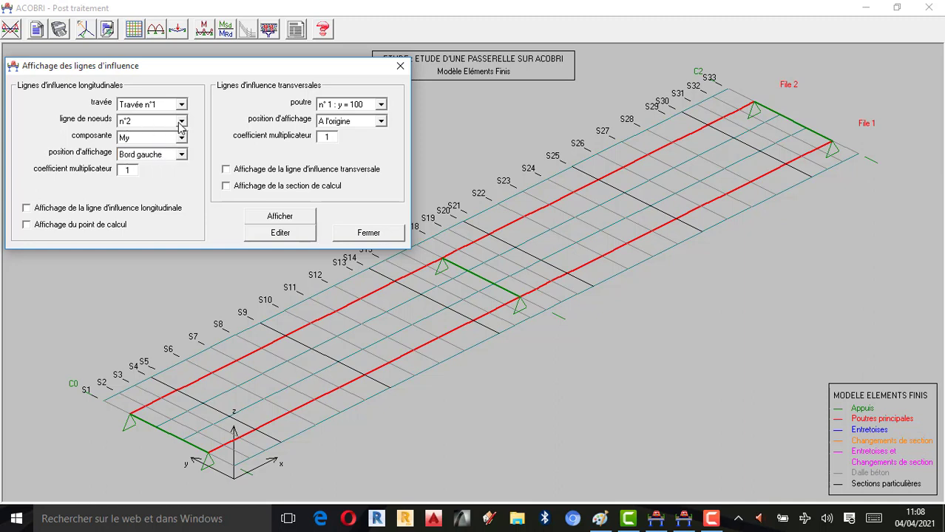
{"action": "left_click_drag", "start_coordinate": [184, 157], "coordinate": [185, 135]}
{"action": "left_click", "coordinate": [148, 136]}
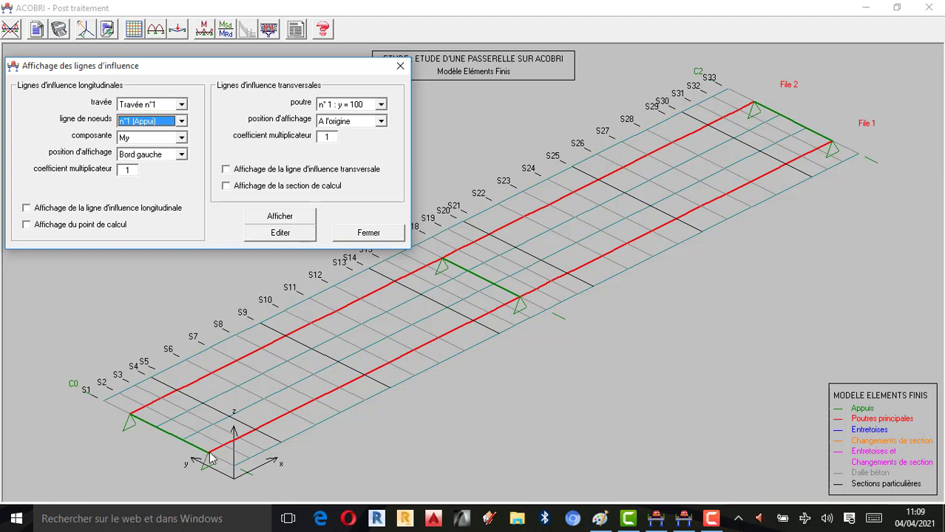
{"action": "left_click", "coordinate": [28, 209]}
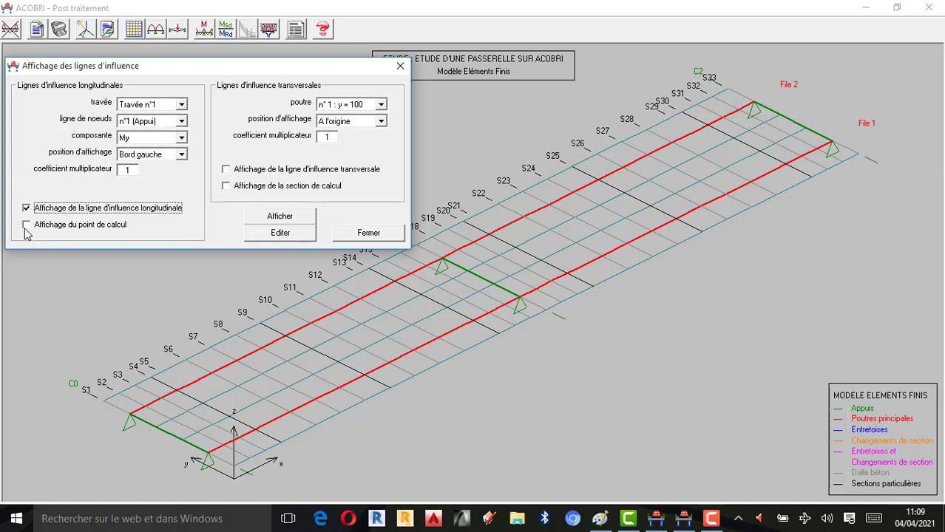
{"action": "left_click", "coordinate": [29, 227]}
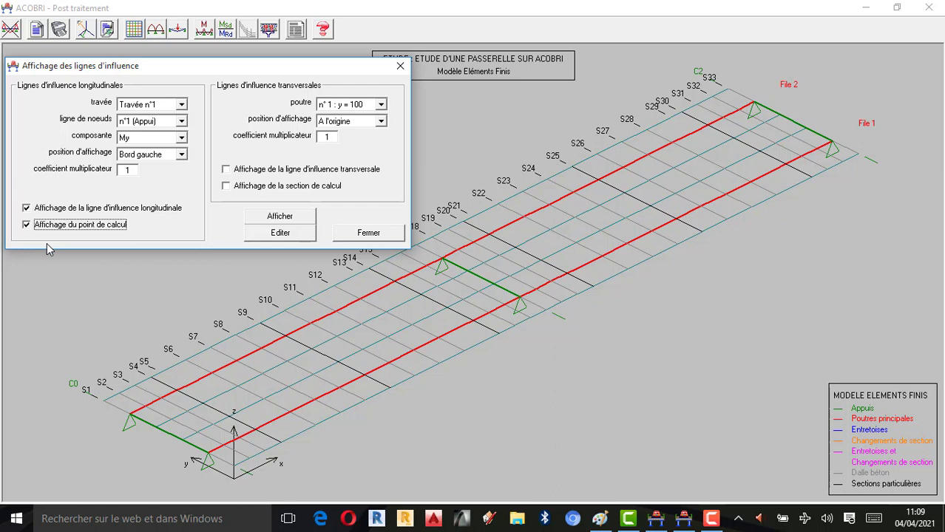
Enable the transverse influence line and calculation section, and display the influence lines on the model.
{"action": "left_click", "coordinate": [225, 170]}
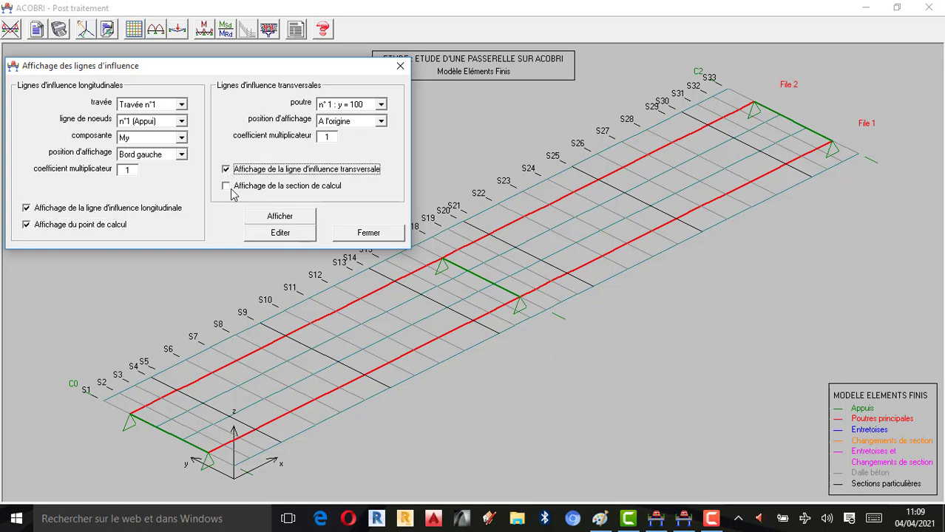
{"action": "left_click", "coordinate": [229, 188]}
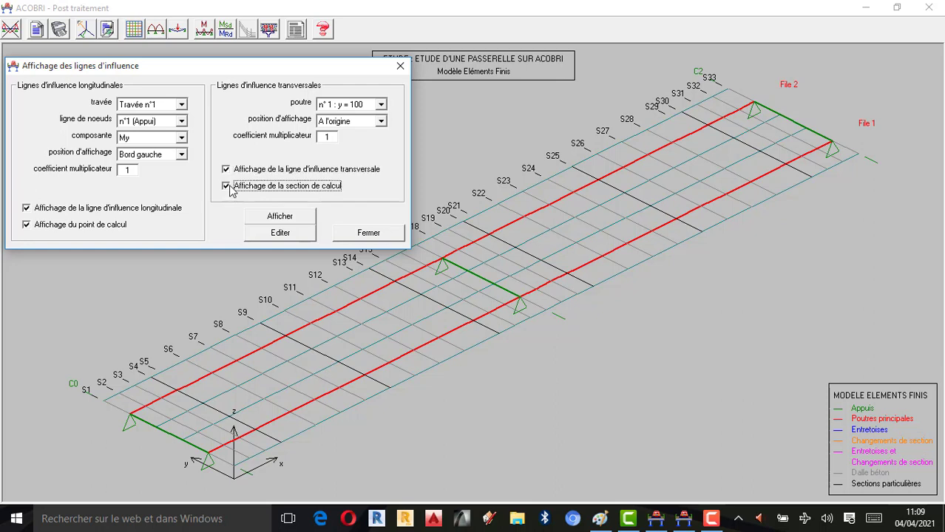
{"action": "left_click", "coordinate": [281, 218]}
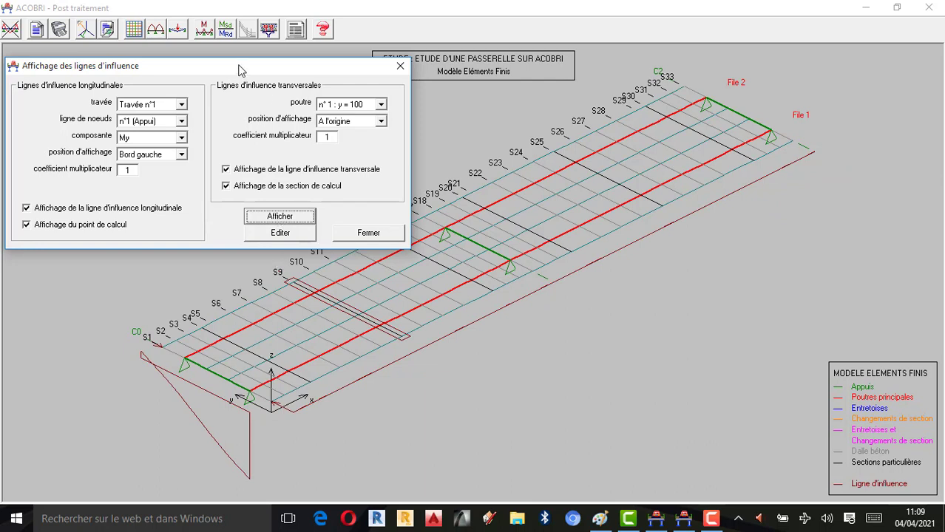
{"action": "left_click_drag", "start_coordinate": [240, 70], "coordinate": [235, 55]}
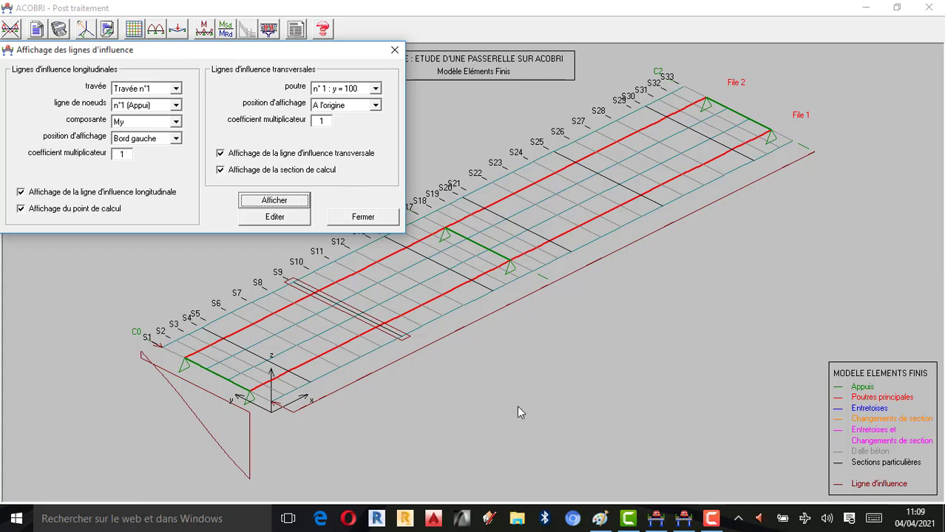
{"action": "left_click_drag", "start_coordinate": [233, 53], "coordinate": [215, 44]}
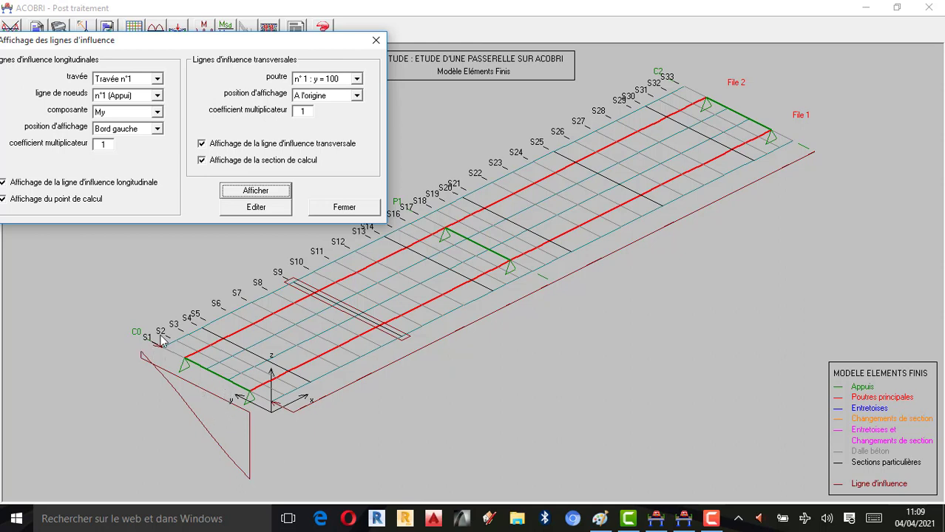
{"action": "left_click_drag", "start_coordinate": [238, 40], "coordinate": [263, 37]}
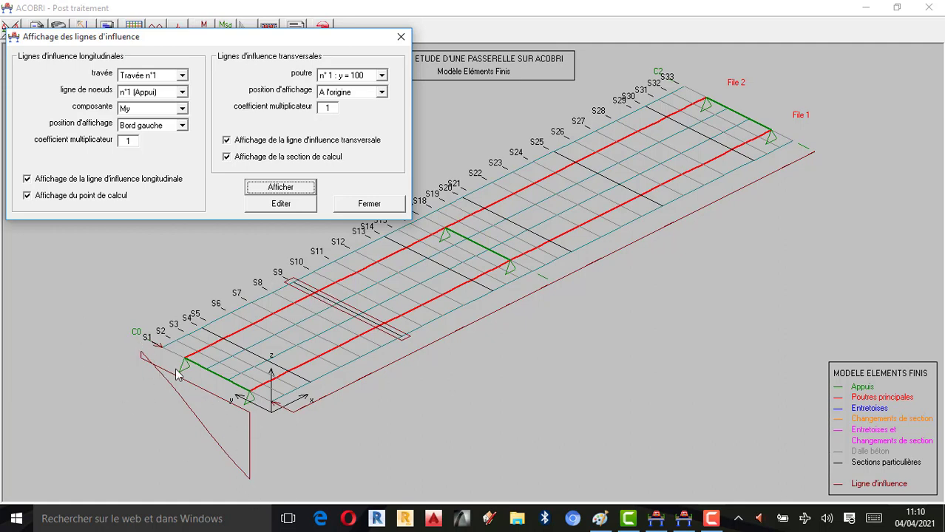
Display the My influence lines for node line n°2 of the first span.
{"action": "left_click", "coordinate": [181, 91]}
{"action": "left_click", "coordinate": [144, 115]}
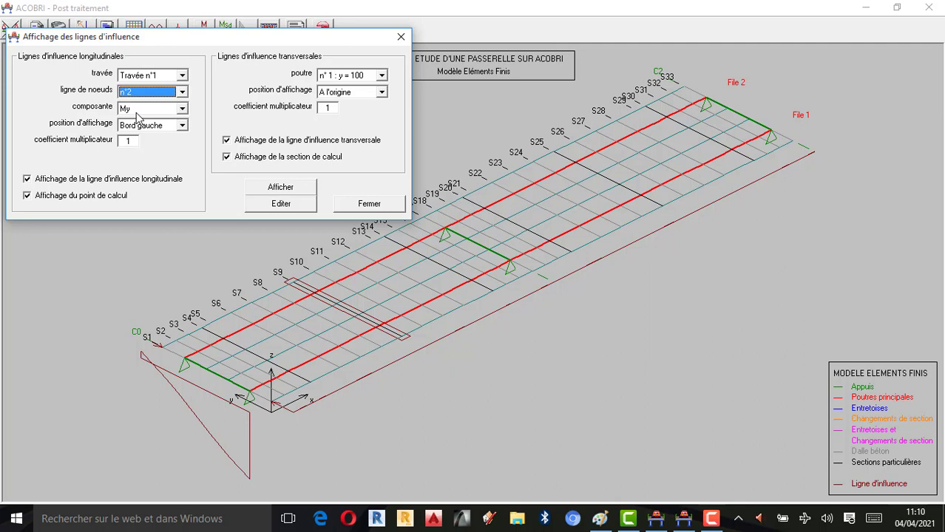
{"action": "left_click", "coordinate": [280, 190]}
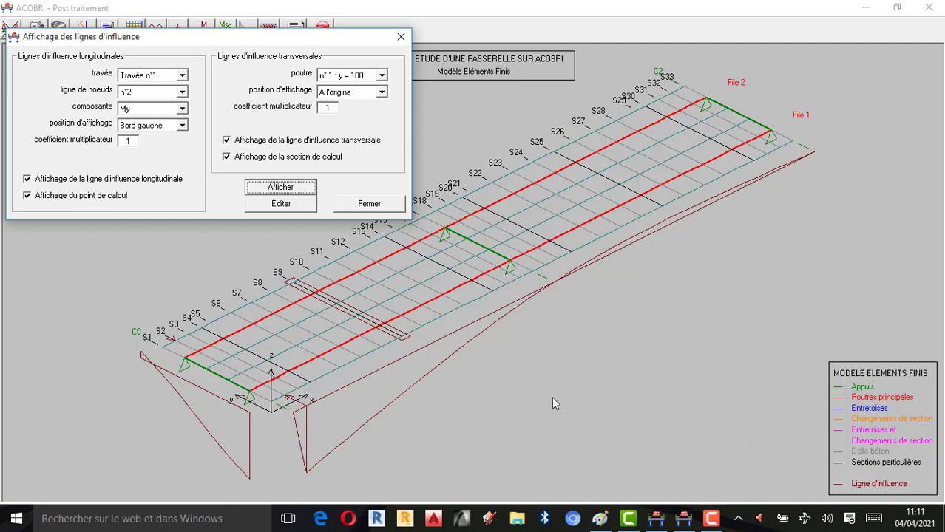
{"action": "left_click", "coordinate": [711, 519]}
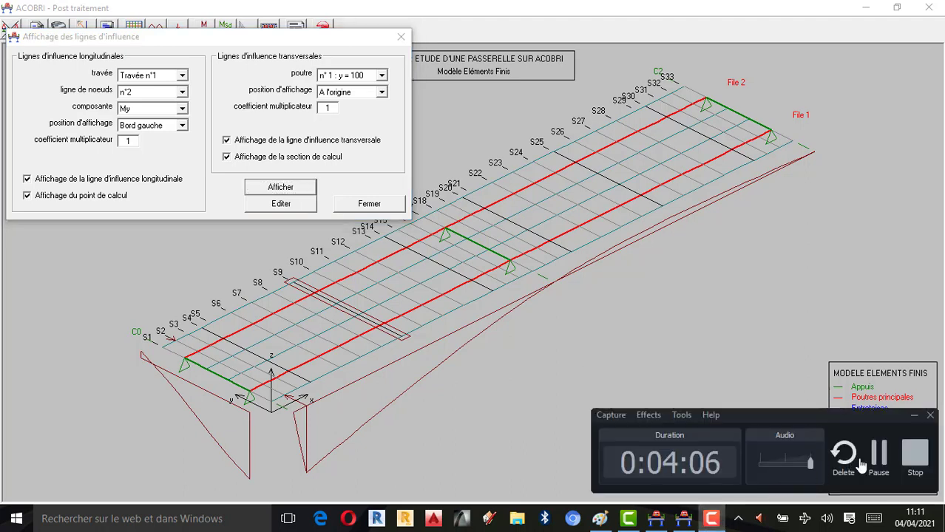
{"action": "left_click", "coordinate": [876, 458]}
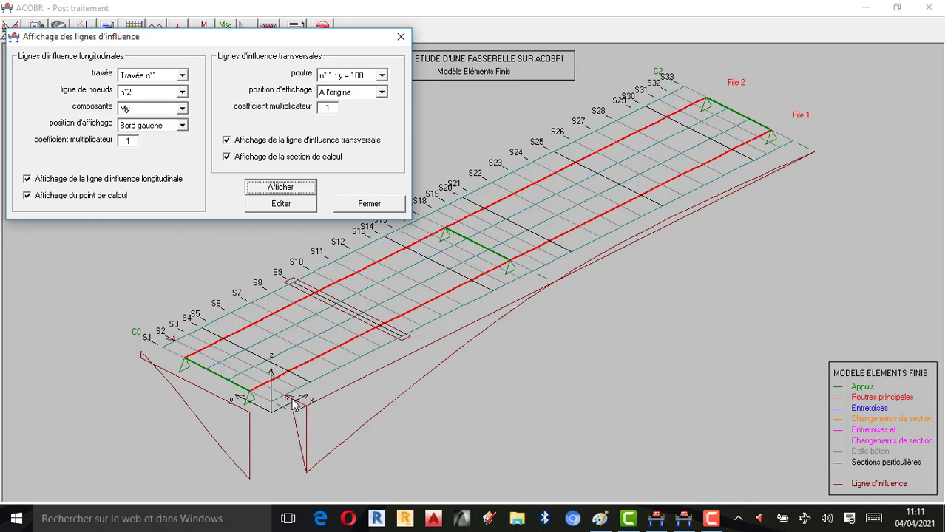
{"action": "left_click", "coordinate": [716, 518]}
{"action": "left_click", "coordinate": [711, 517]}
Display the transverse influence line first at the end of the bridge (A l'extrémité), then at the calculation section (Section de calcul).
{"action": "left_click", "coordinate": [381, 92]}
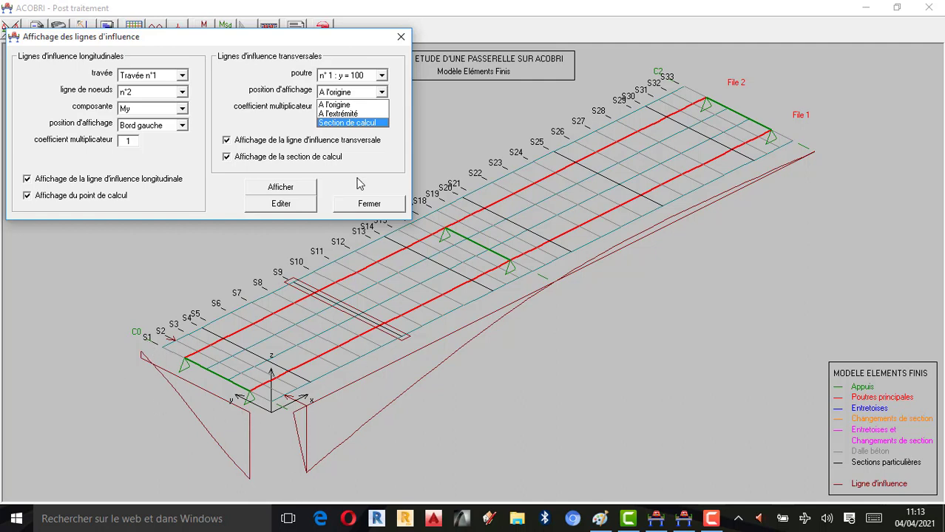
{"action": "left_click", "coordinate": [345, 114]}
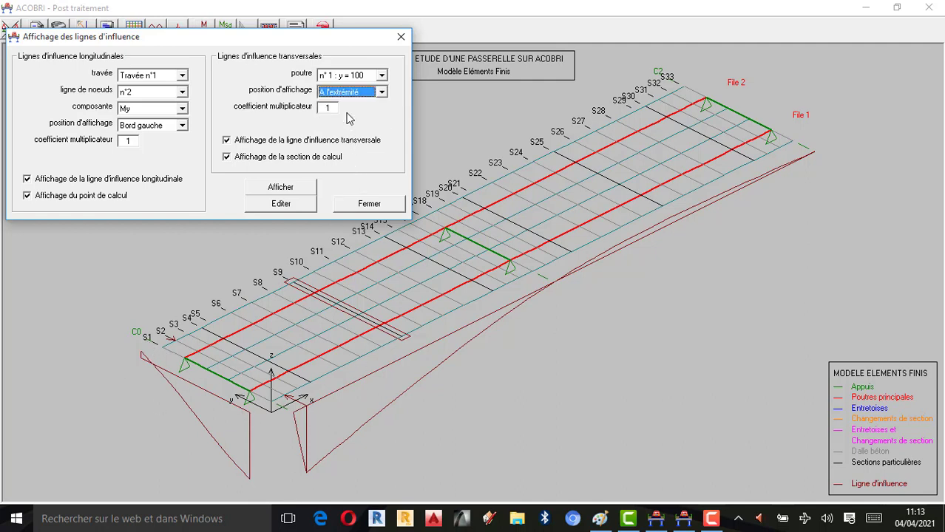
{"action": "left_click", "coordinate": [289, 192]}
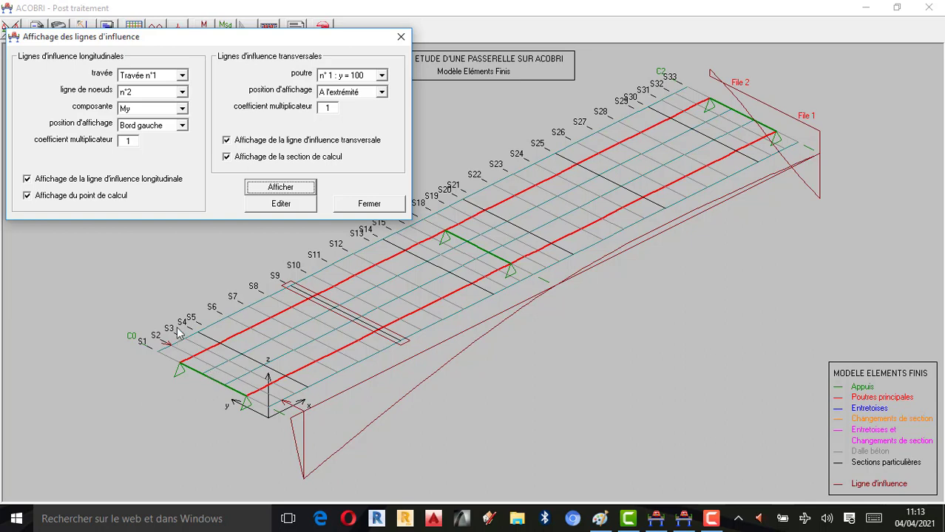
{"action": "left_click", "coordinate": [382, 92]}
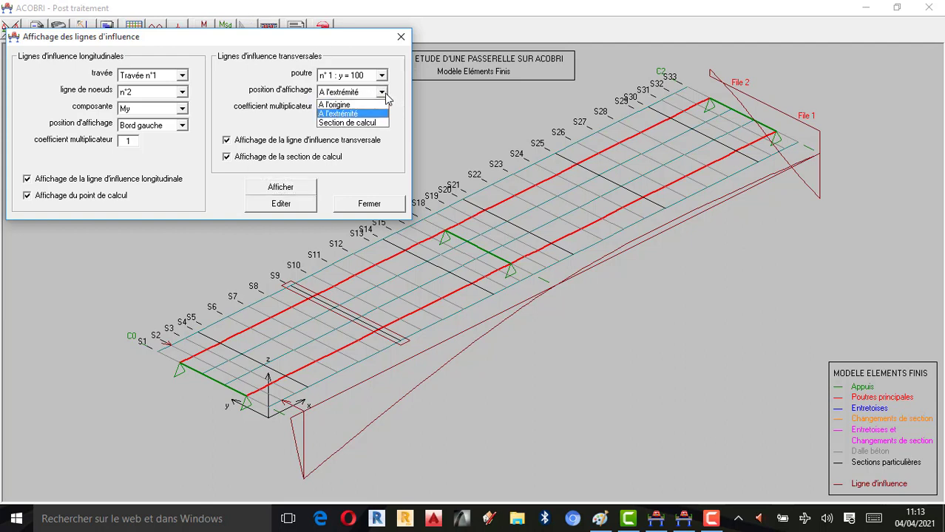
{"action": "left_click", "coordinate": [350, 124]}
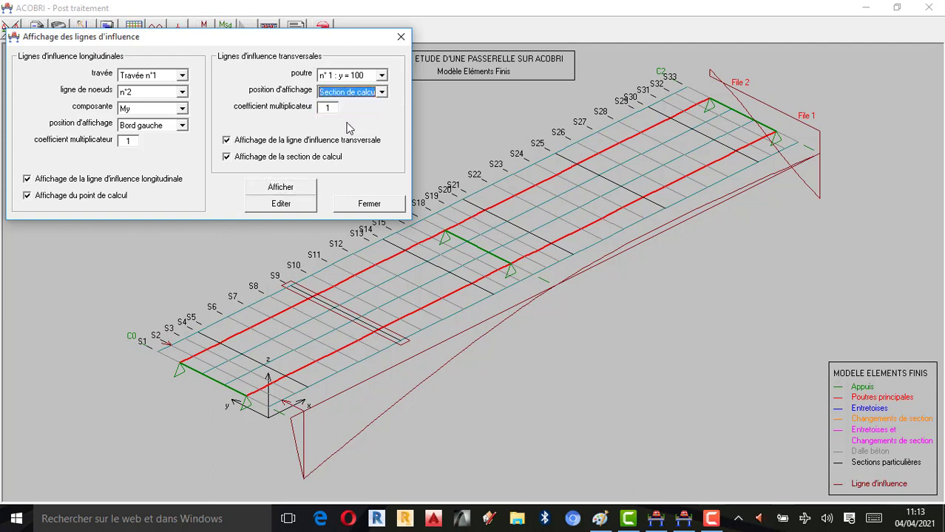
{"action": "left_click", "coordinate": [297, 187]}
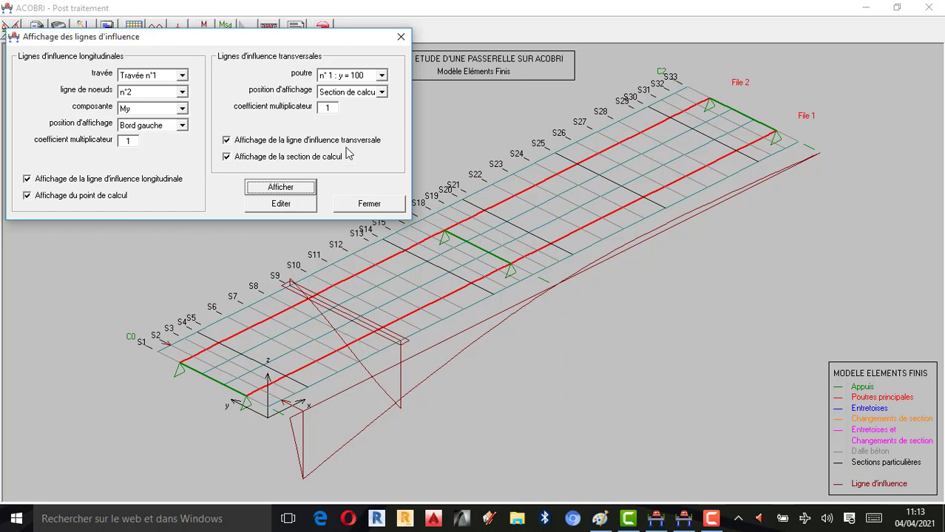
Open the numerical listing of the influence lines, review the ordinates along x for node 2, and close it.
{"action": "left_click", "coordinate": [281, 207]}
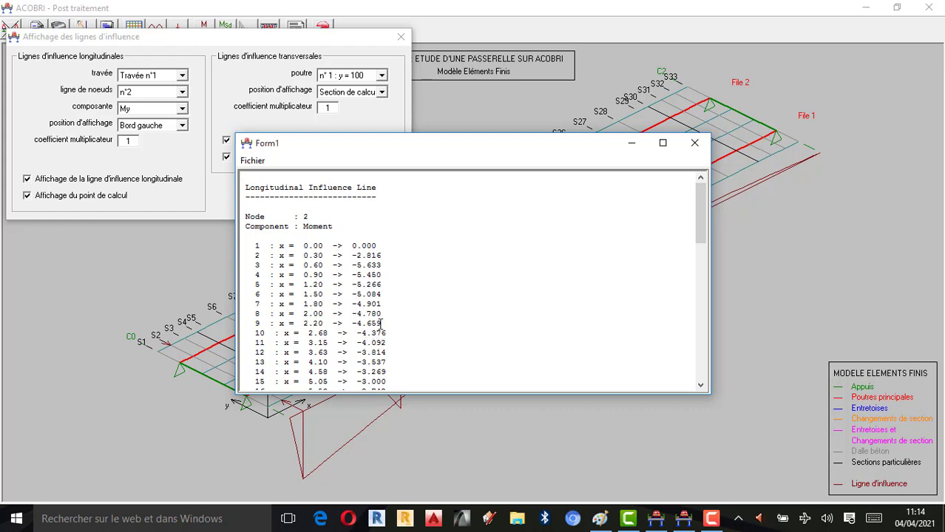
{"action": "scroll", "coordinate": [377, 324], "scroll_direction": "down", "scroll_amount": 2}
{"action": "scroll", "coordinate": [377, 323], "scroll_direction": "down", "scroll_amount": 10}
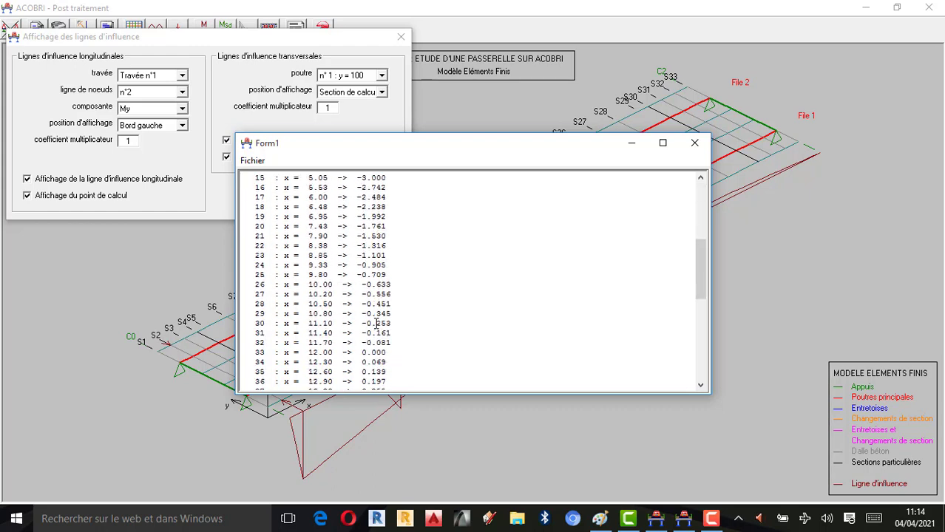
{"action": "scroll", "coordinate": [377, 323], "scroll_direction": "up", "scroll_amount": 10}
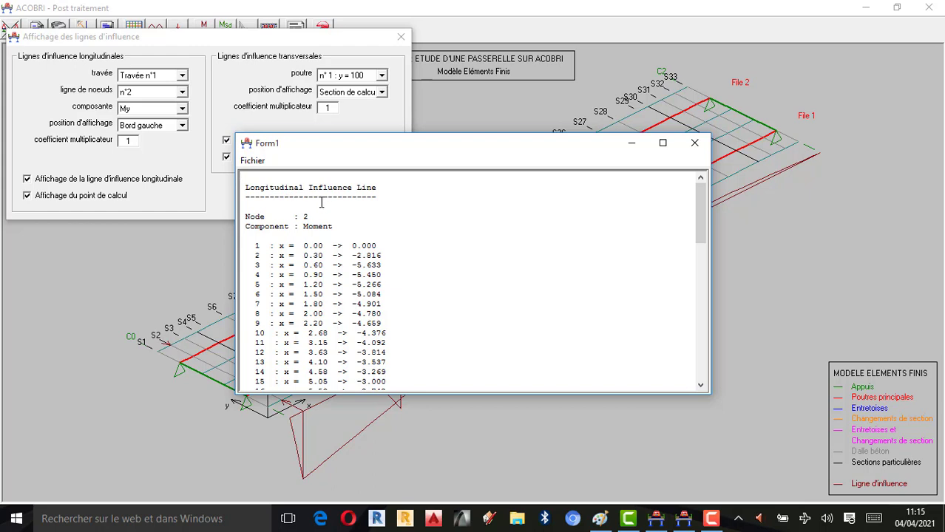
{"action": "scroll", "coordinate": [333, 257], "scroll_direction": "down", "scroll_amount": 1}
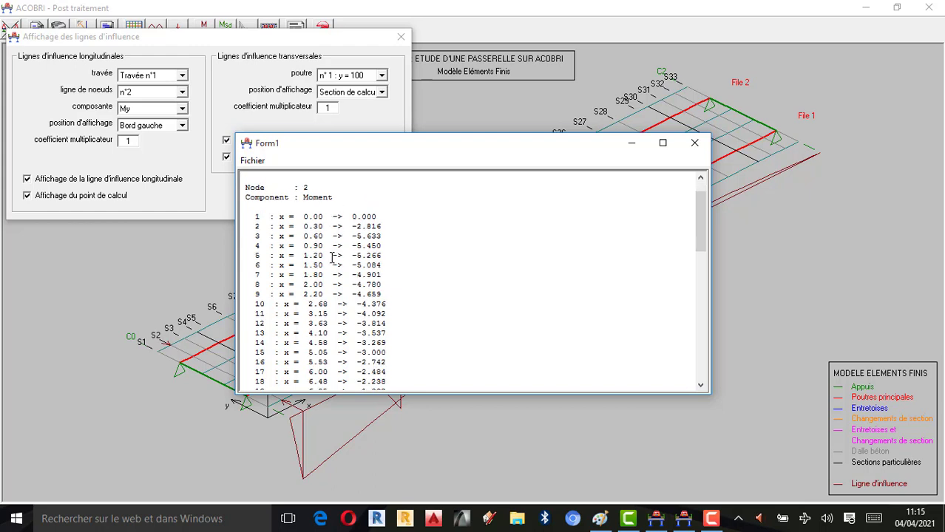
{"action": "scroll", "coordinate": [329, 251], "scroll_direction": "up", "scroll_amount": 1}
{"action": "scroll", "coordinate": [304, 236], "scroll_direction": "down", "scroll_amount": 3}
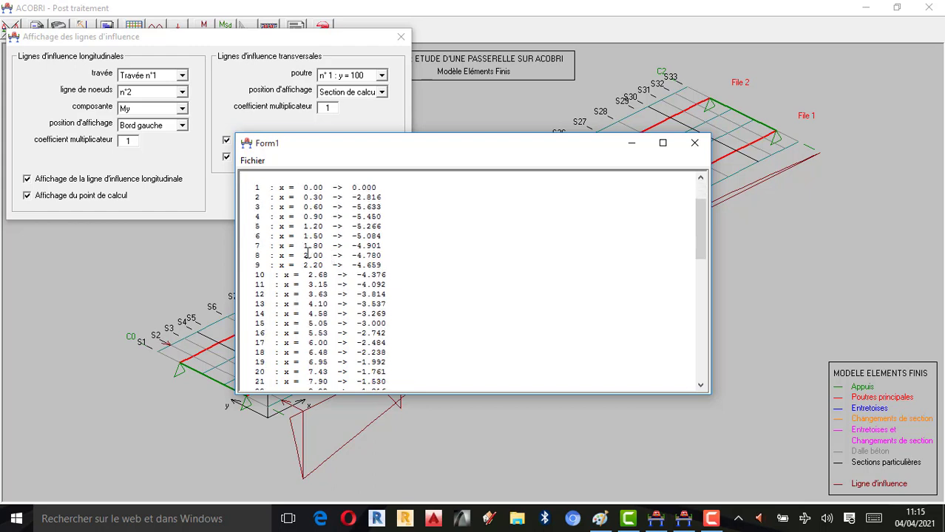
{"action": "scroll", "coordinate": [303, 251], "scroll_direction": "up", "scroll_amount": 3}
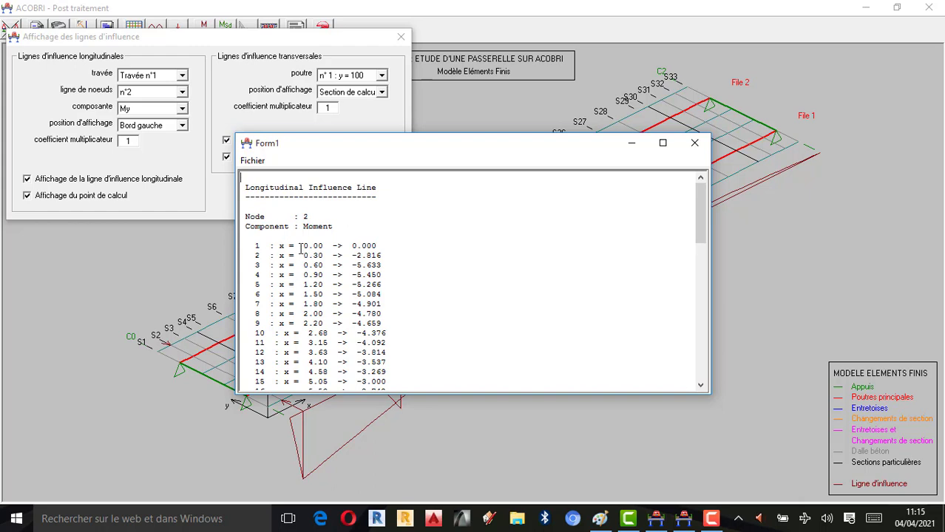
{"action": "scroll", "coordinate": [343, 278], "scroll_direction": "down", "scroll_amount": 2}
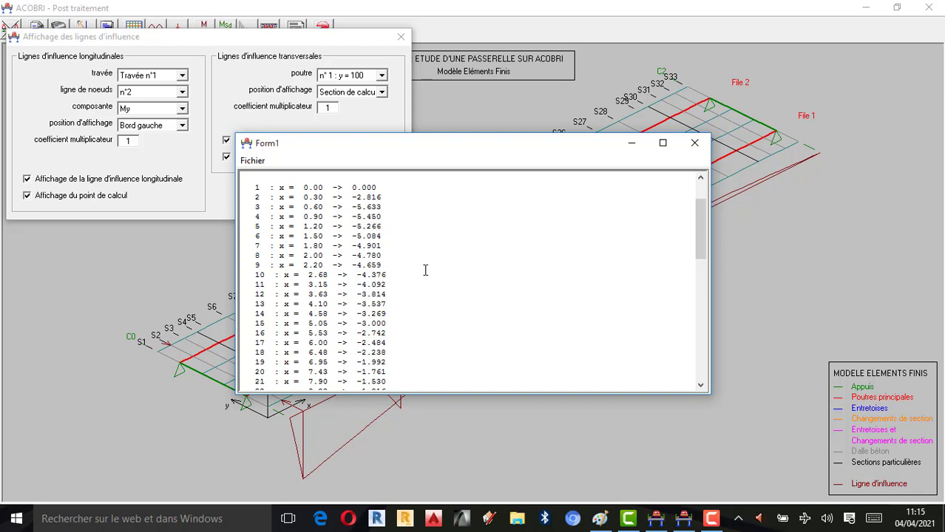
{"action": "left_click", "coordinate": [694, 143]}
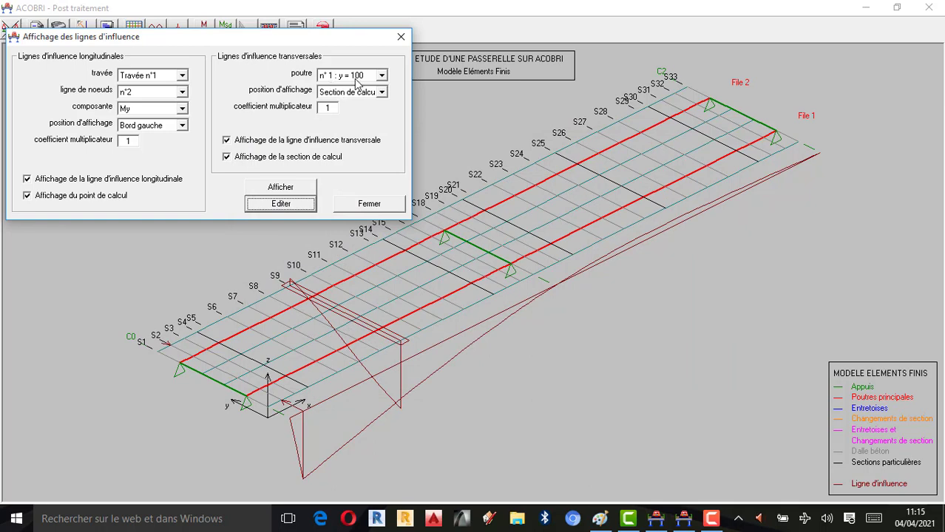
Display the transverse influence line of beam n°2 (y = 400) at the calculation section.
{"action": "left_click", "coordinate": [378, 74]}
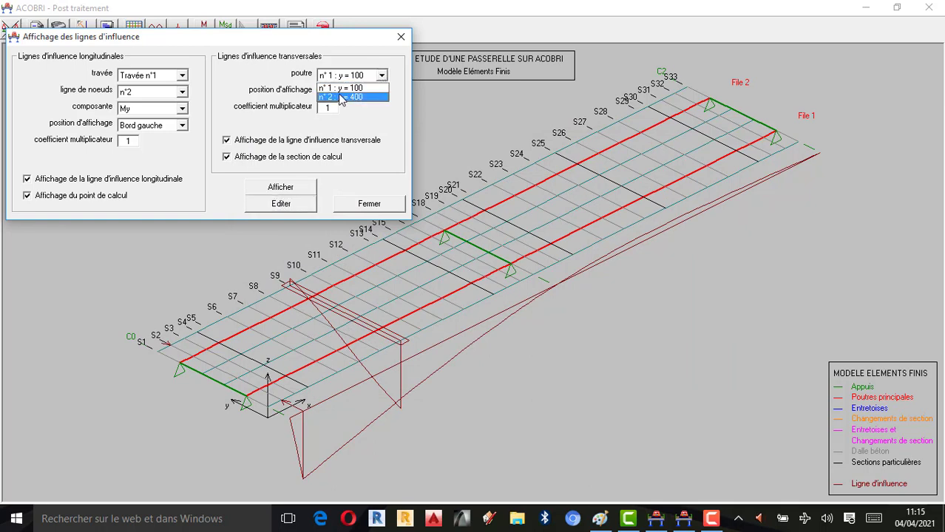
{"action": "left_click", "coordinate": [341, 97]}
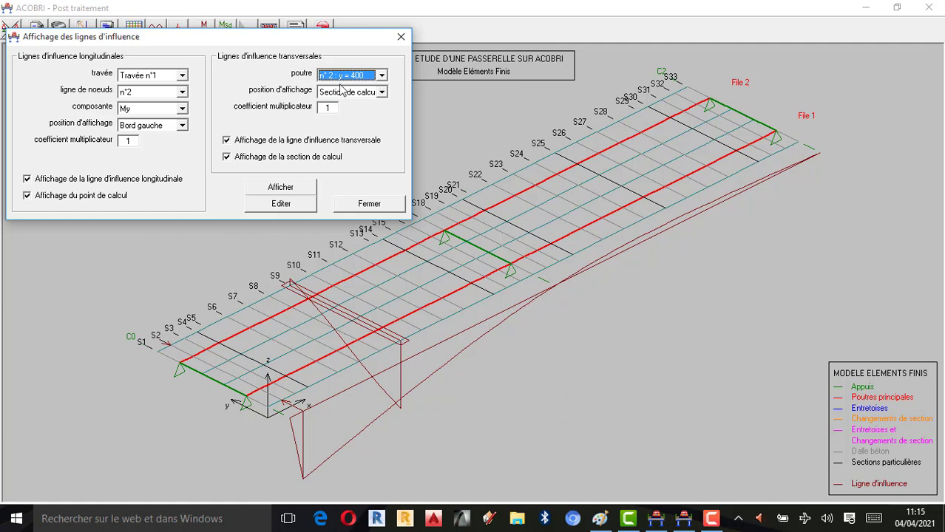
{"action": "left_click", "coordinate": [286, 190]}
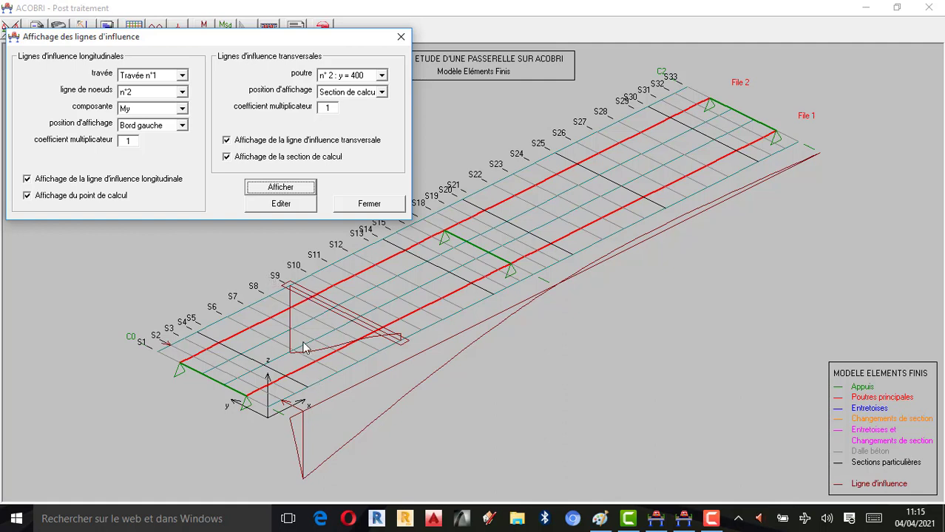
Display beam n°2's transverse influence line first at the origin (A l'origine), then at the end of the bridge (A l'extrémité).
{"action": "left_click", "coordinate": [381, 91]}
{"action": "left_click", "coordinate": [363, 104]}
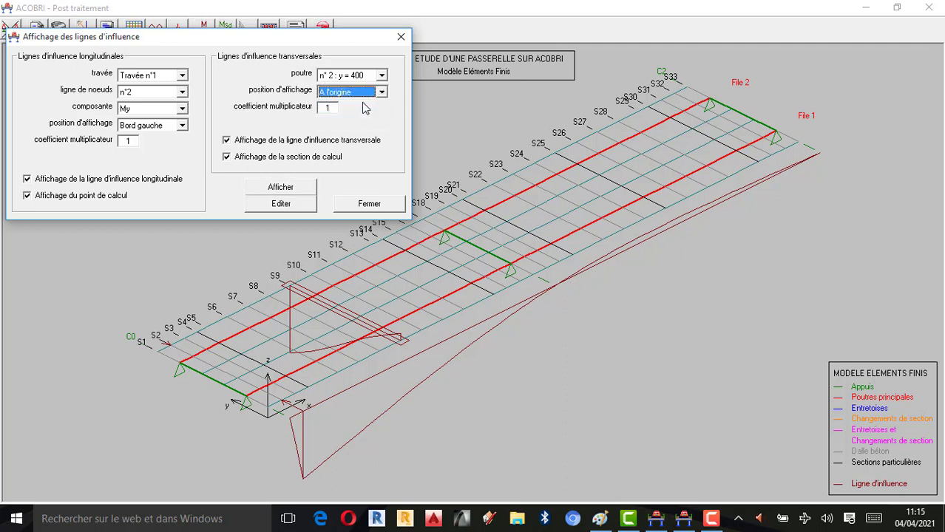
{"action": "left_click", "coordinate": [280, 189]}
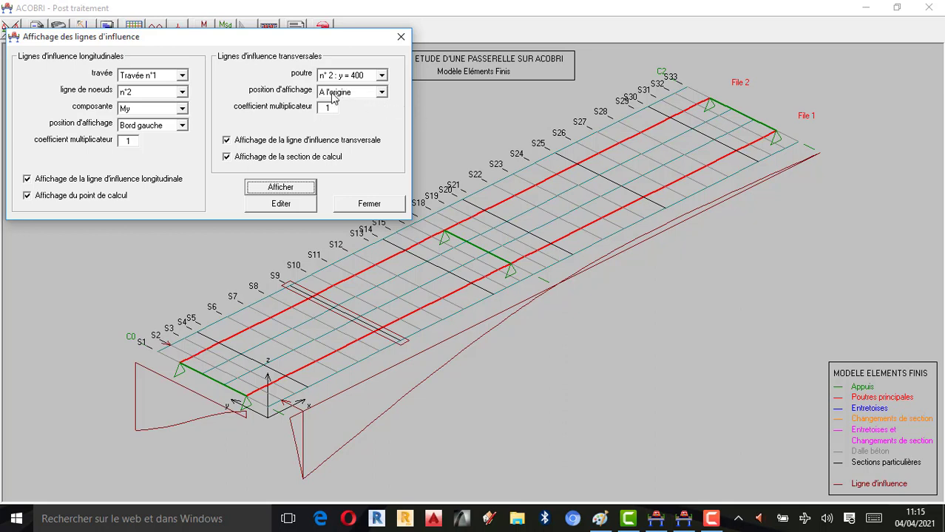
{"action": "left_click", "coordinate": [381, 93]}
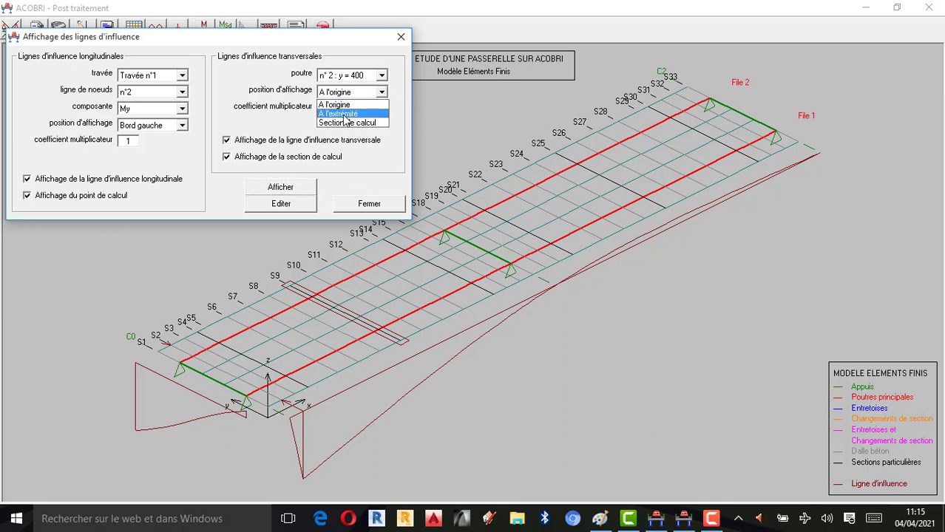
{"action": "left_click", "coordinate": [350, 114]}
{"action": "left_click", "coordinate": [279, 189]}
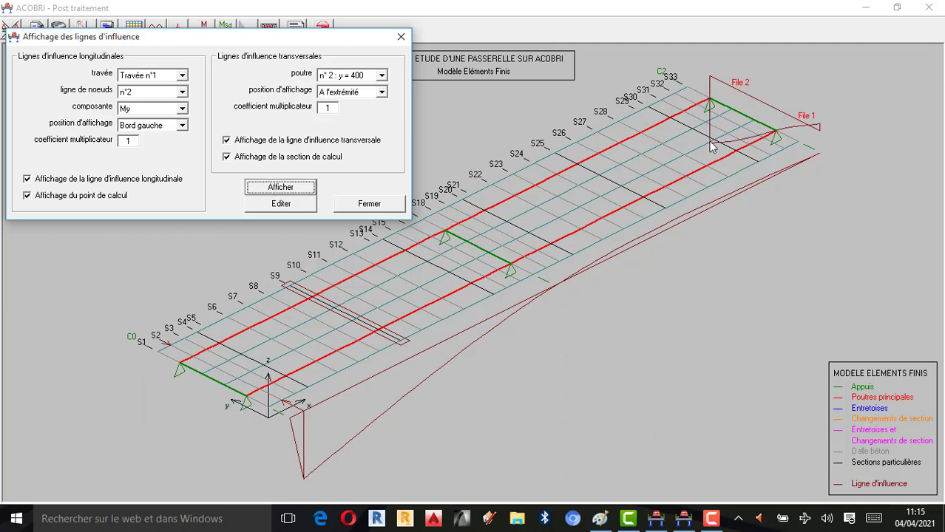
Return beam n°2's transverse influence line to the origin, then display the one for beam n°1 (y = 100).
{"action": "left_click", "coordinate": [381, 92]}
{"action": "left_click", "coordinate": [347, 106]}
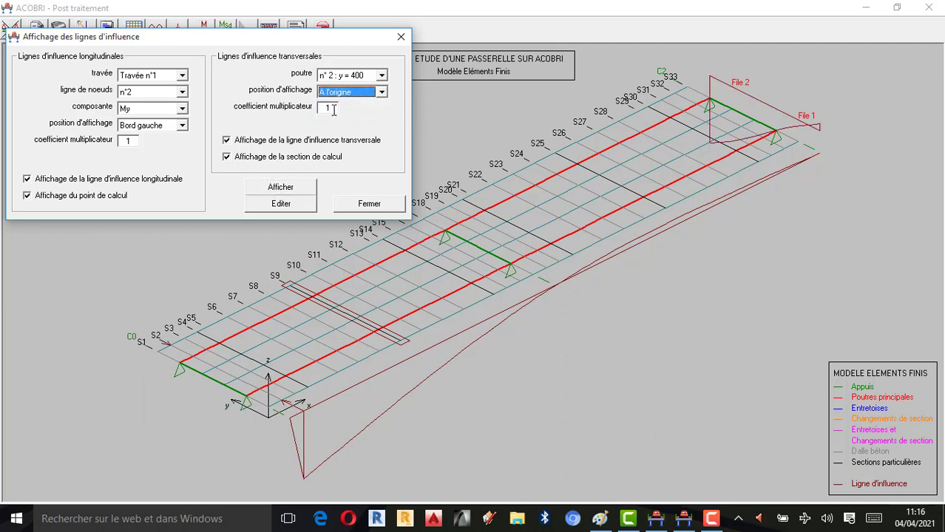
{"action": "left_click", "coordinate": [284, 190]}
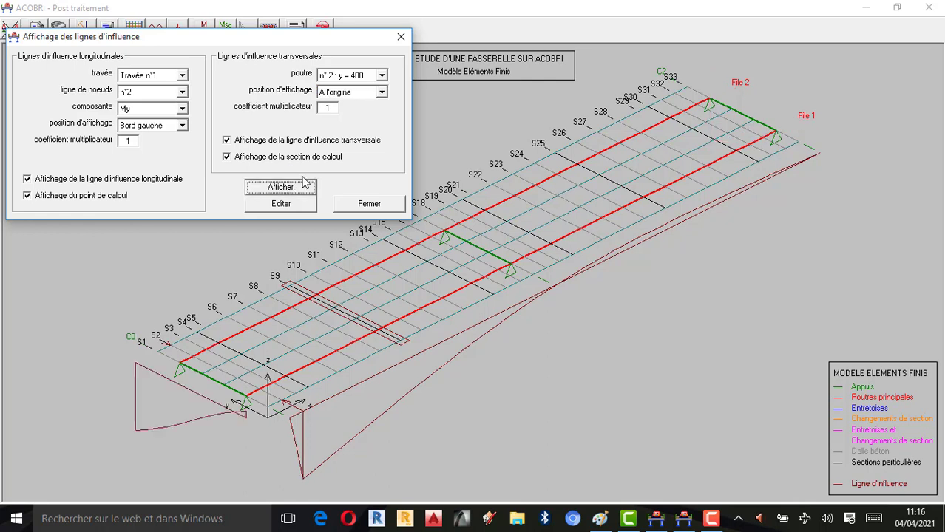
{"action": "left_click", "coordinate": [383, 75]}
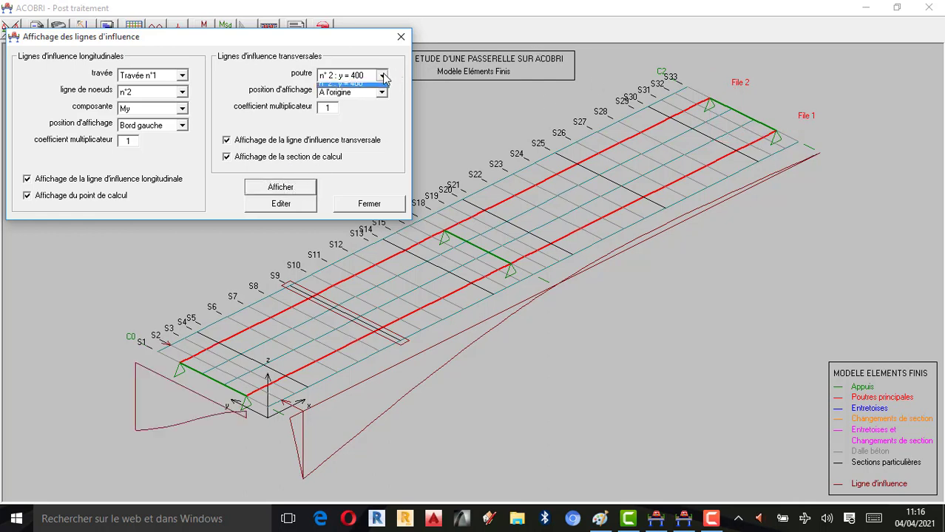
{"action": "left_click", "coordinate": [340, 88]}
{"action": "left_click", "coordinate": [288, 186]}
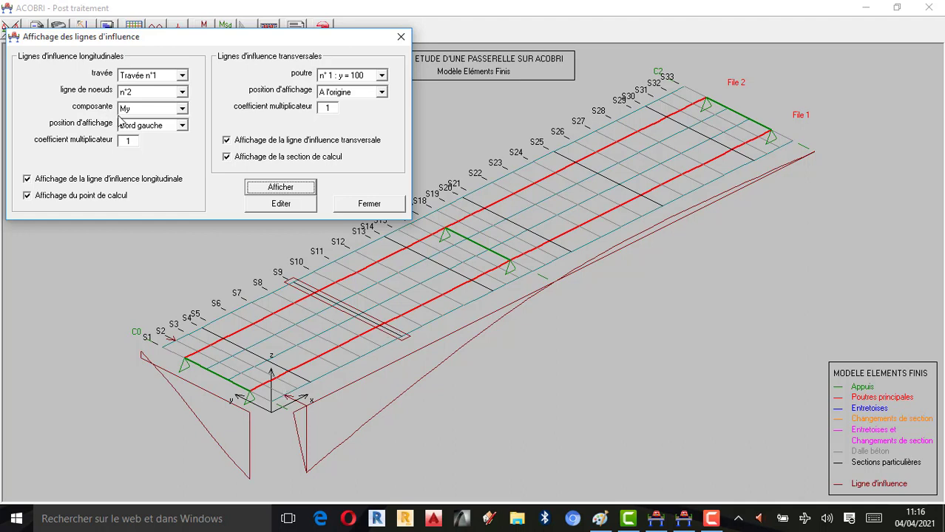
Display the longitudinal influence line of node line n°2 for the component Tz à gauche, then for Tz à droite.
{"action": "left_click", "coordinate": [183, 108]}
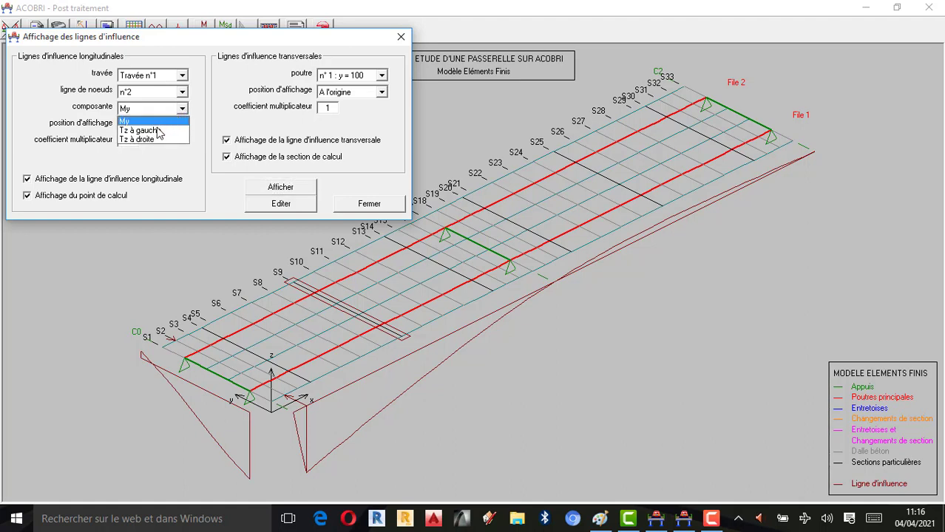
{"action": "left_click", "coordinate": [157, 131]}
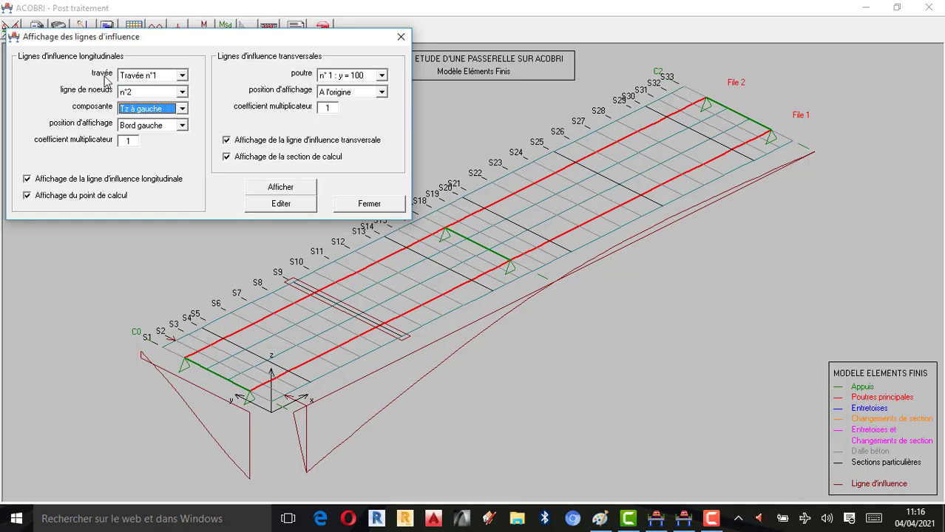
{"action": "left_click", "coordinate": [279, 189]}
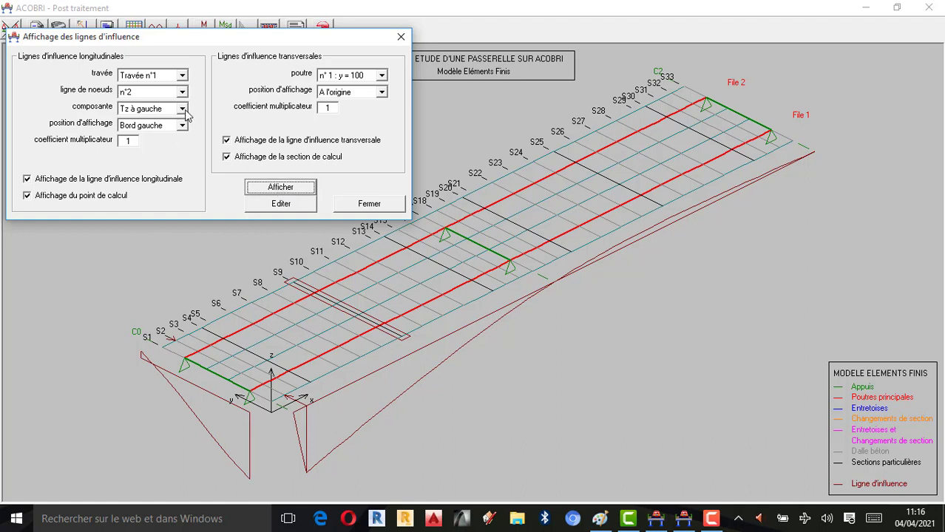
{"action": "left_click", "coordinate": [182, 109]}
{"action": "left_click", "coordinate": [148, 145]}
{"action": "left_click", "coordinate": [285, 189]}
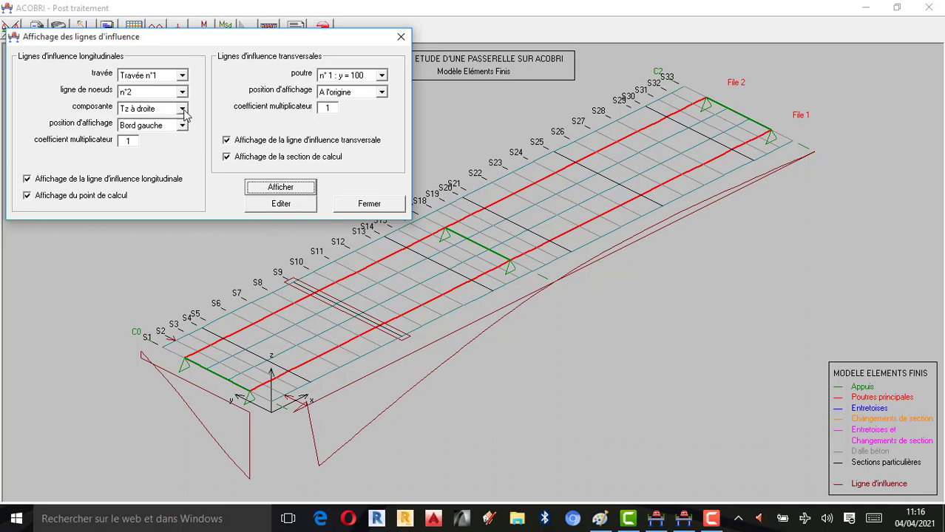
{"action": "left_click", "coordinate": [712, 520]}
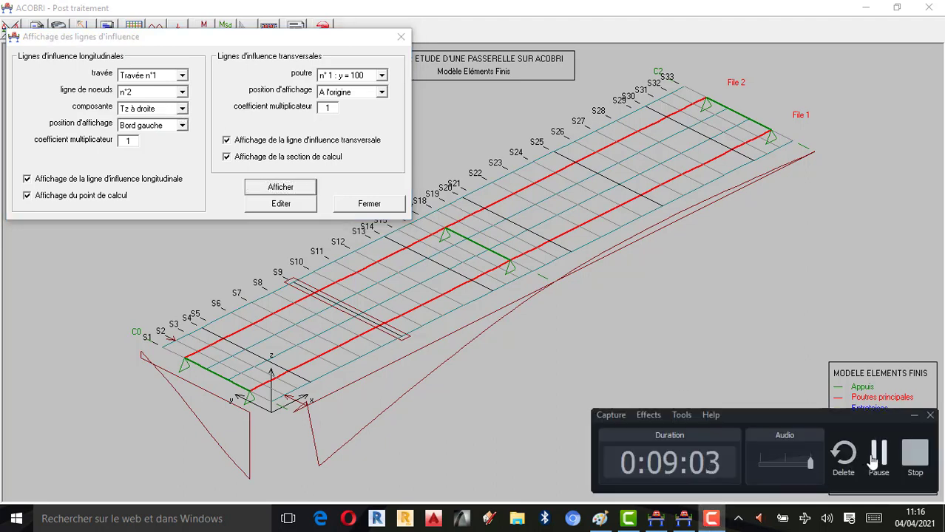
{"action": "left_click", "coordinate": [878, 456]}
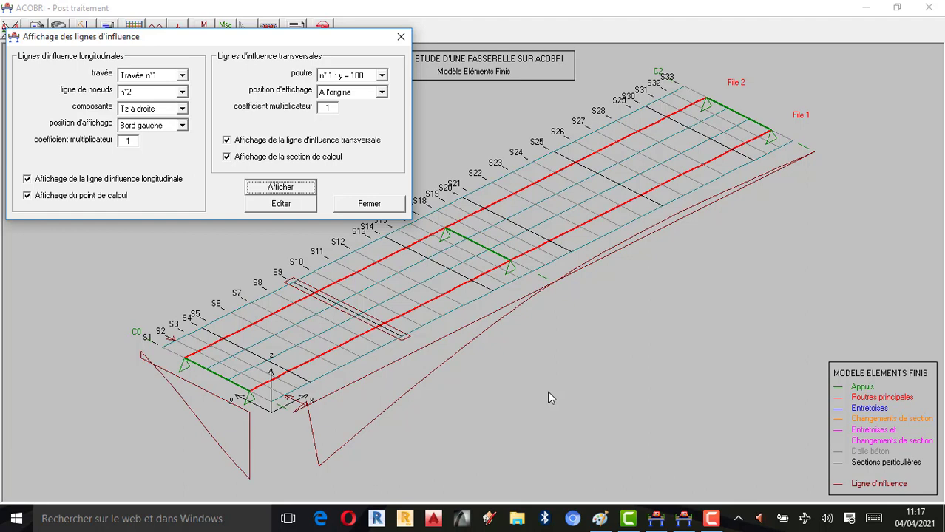
Close the influence line settings and leave the post-processing window to return to the bridge model.
{"action": "left_click", "coordinate": [401, 37]}
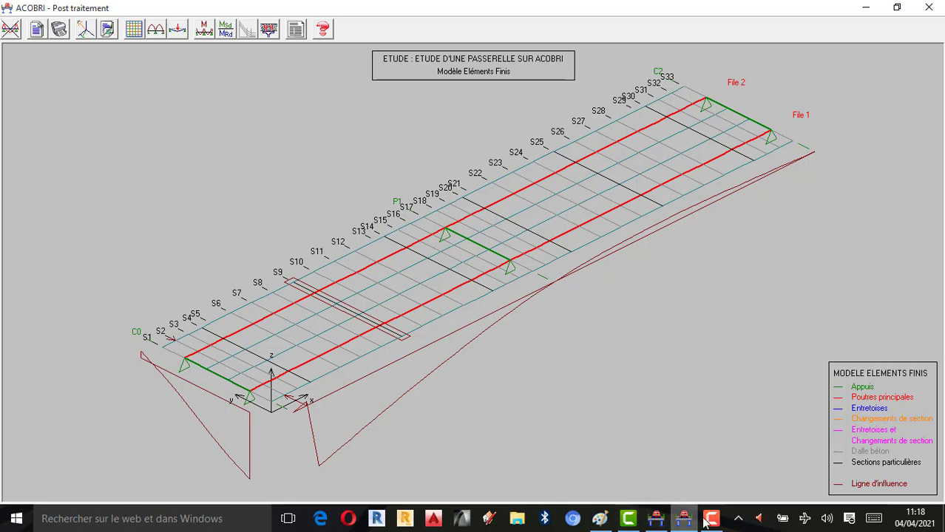
{"action": "left_click", "coordinate": [929, 8]}
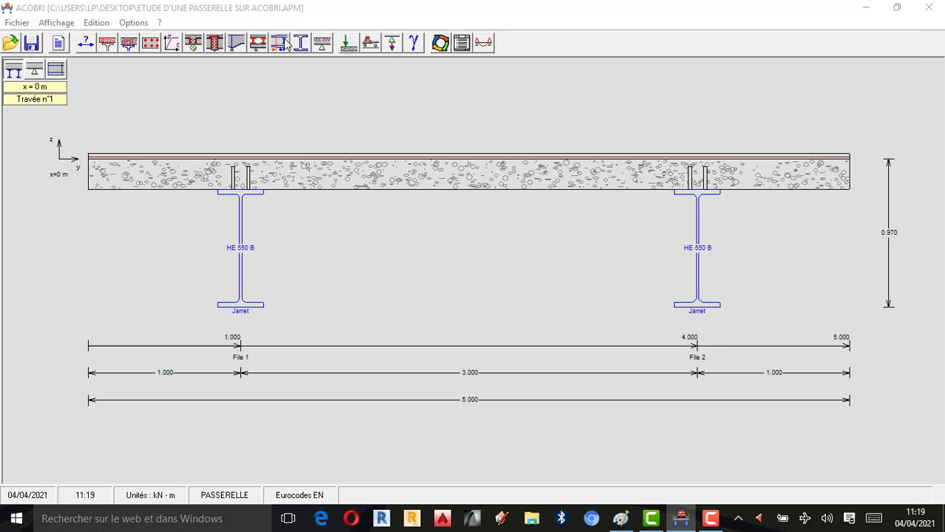
{"action": "left_click", "coordinate": [236, 44]}
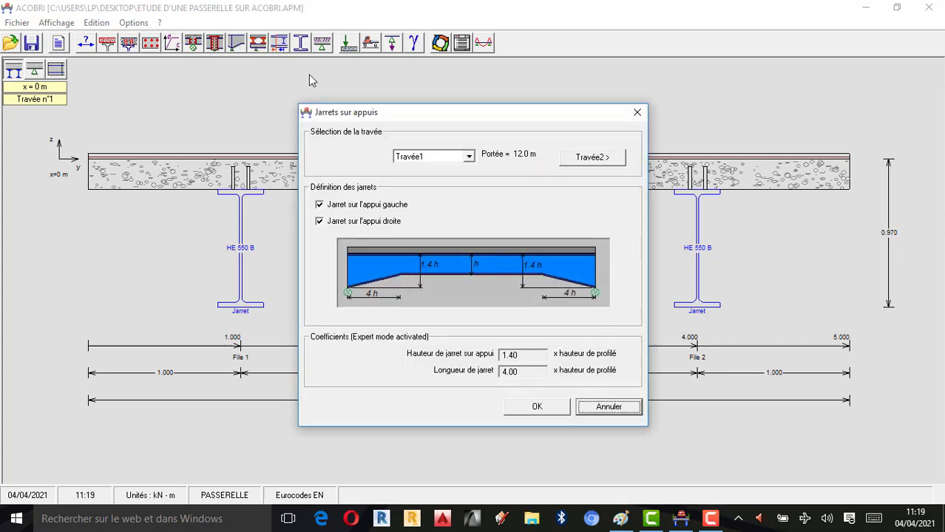
{"action": "left_click", "coordinate": [635, 113]}
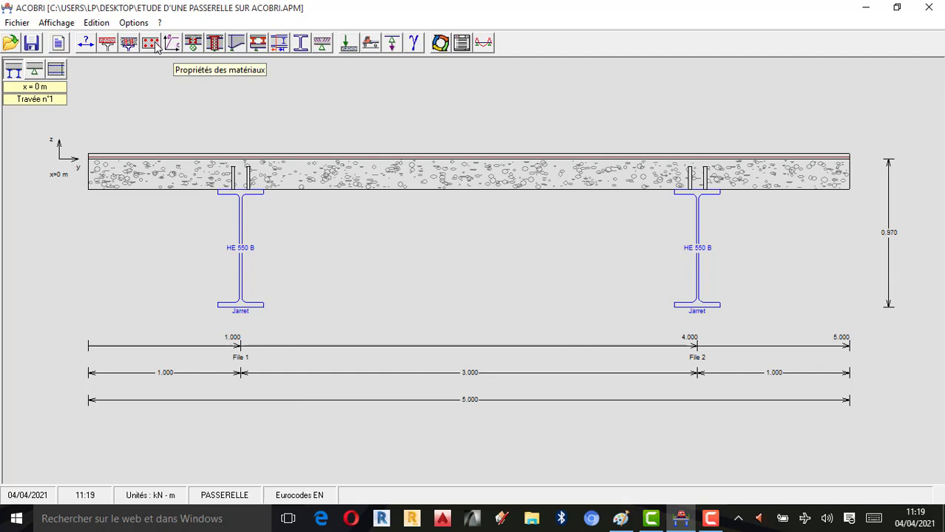
{"action": "left_click", "coordinate": [279, 42]}
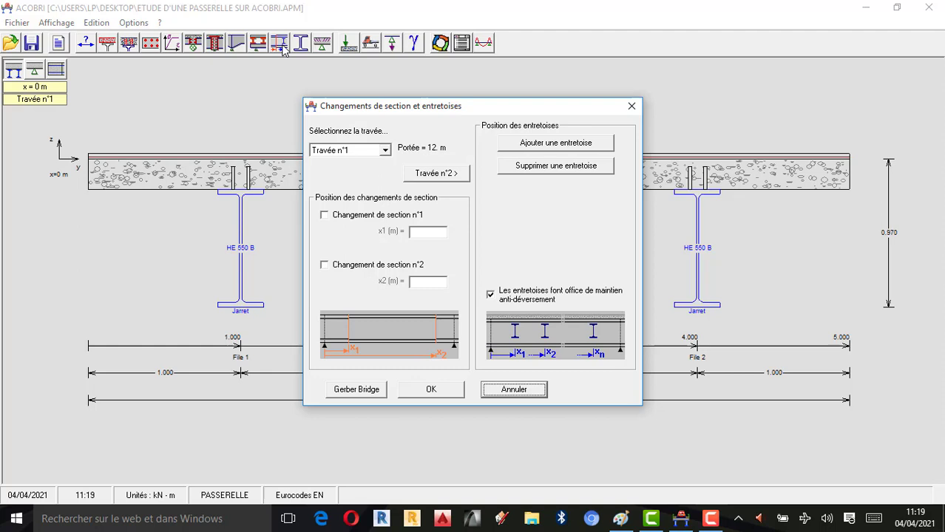
{"action": "left_click", "coordinate": [538, 147]}
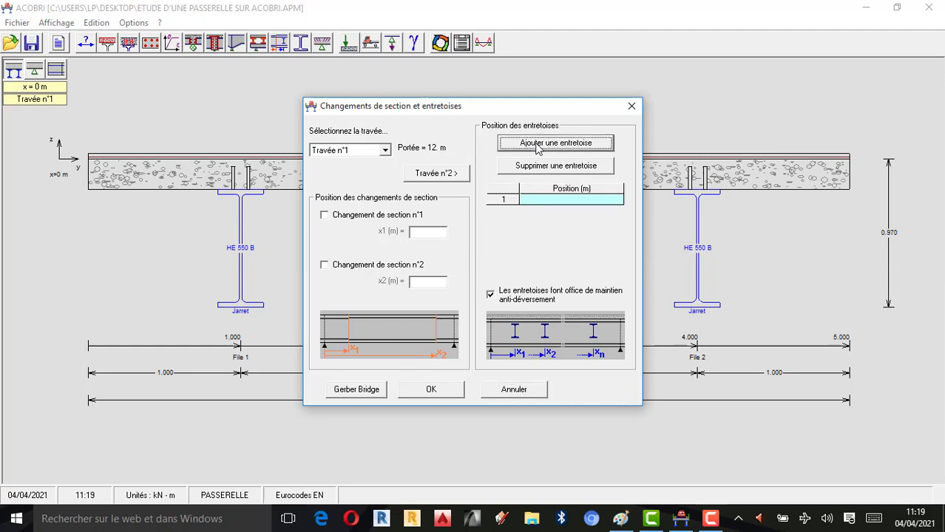
{"action": "left_click", "coordinate": [631, 105]}
Switch to the plan view of the bridge and add two crossbeam entries (entretoises) for span n°1.
{"action": "left_click", "coordinate": [56, 69]}
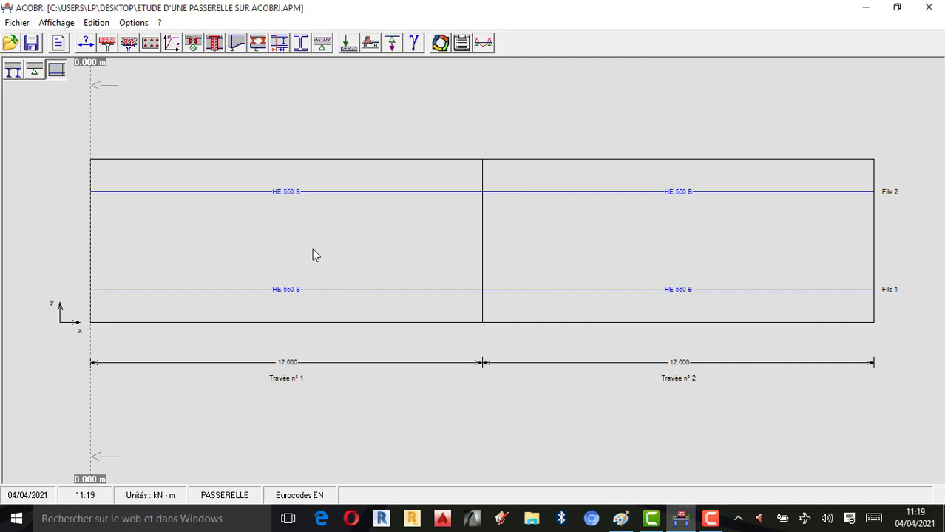
{"action": "left_click", "coordinate": [283, 43]}
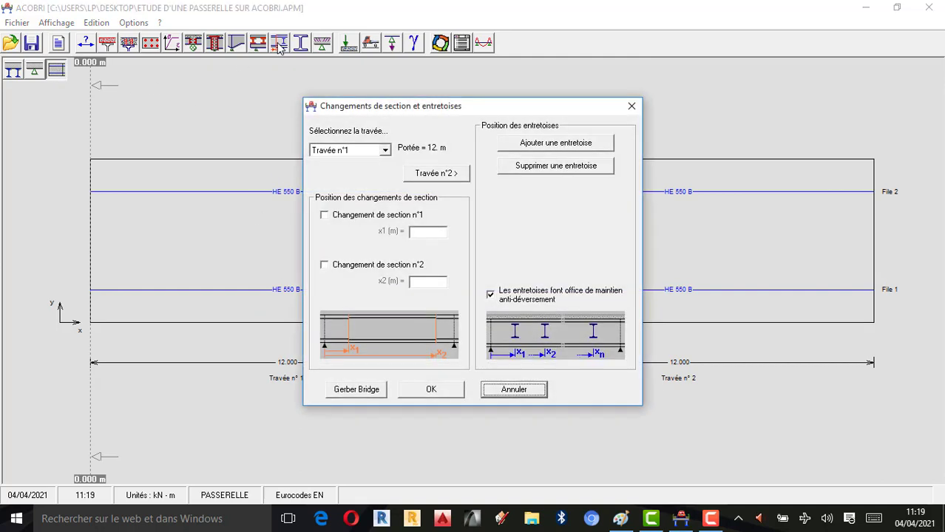
{"action": "left_click", "coordinate": [545, 146]}
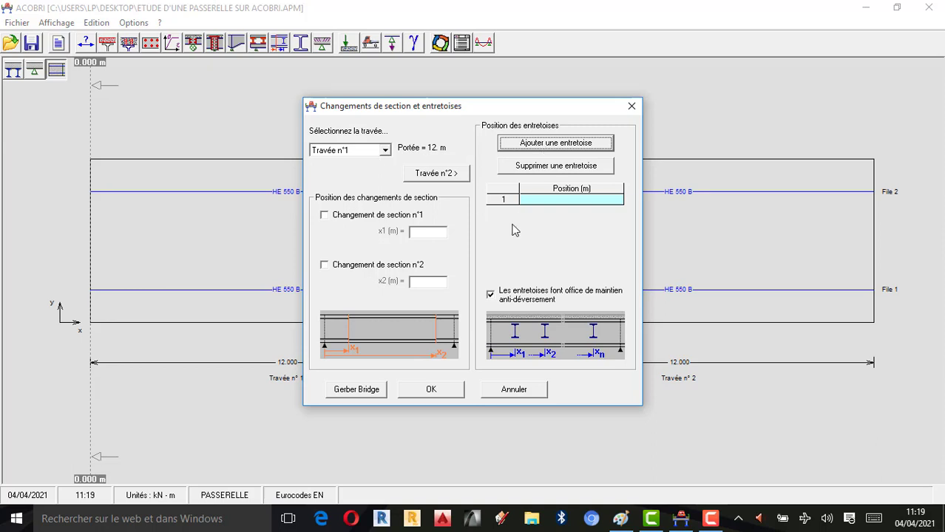
{"action": "left_click", "coordinate": [561, 145]}
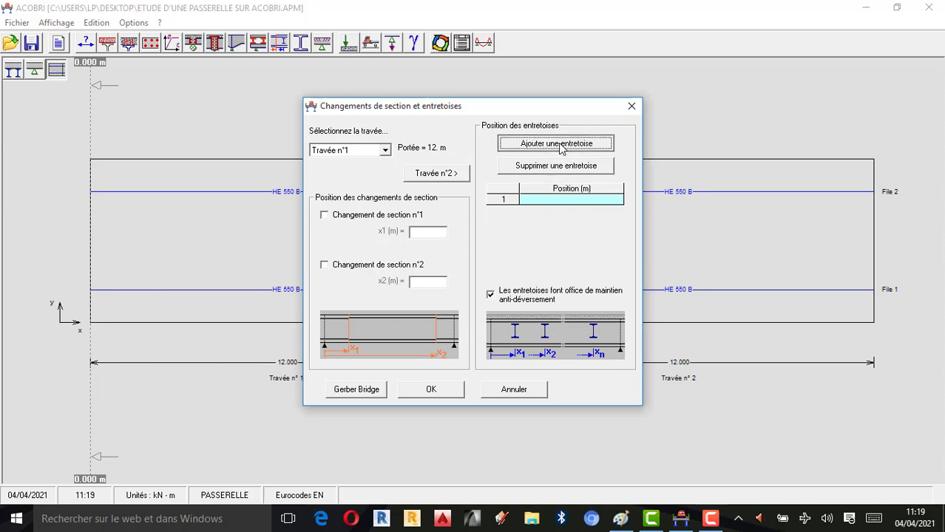
{"action": "left_click", "coordinate": [532, 199]}
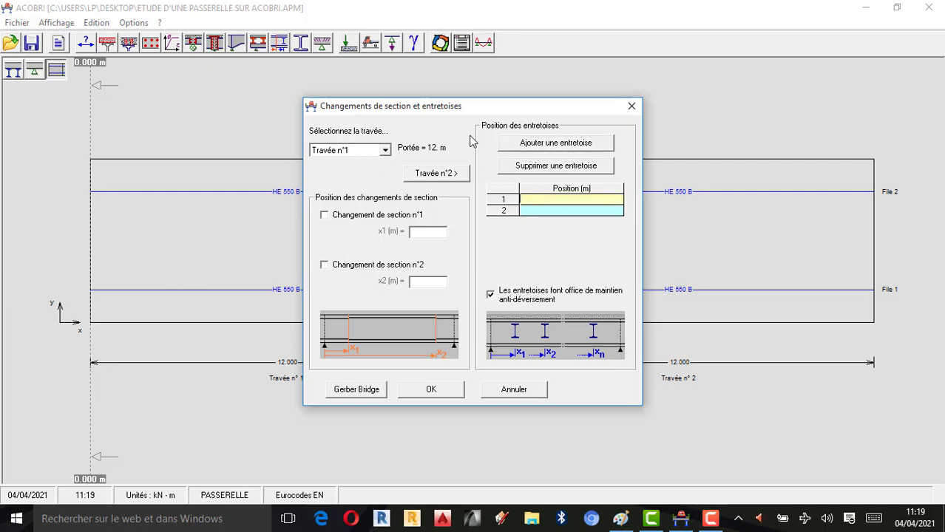
{"action": "left_click_drag", "start_coordinate": [474, 109], "coordinate": [721, 111]}
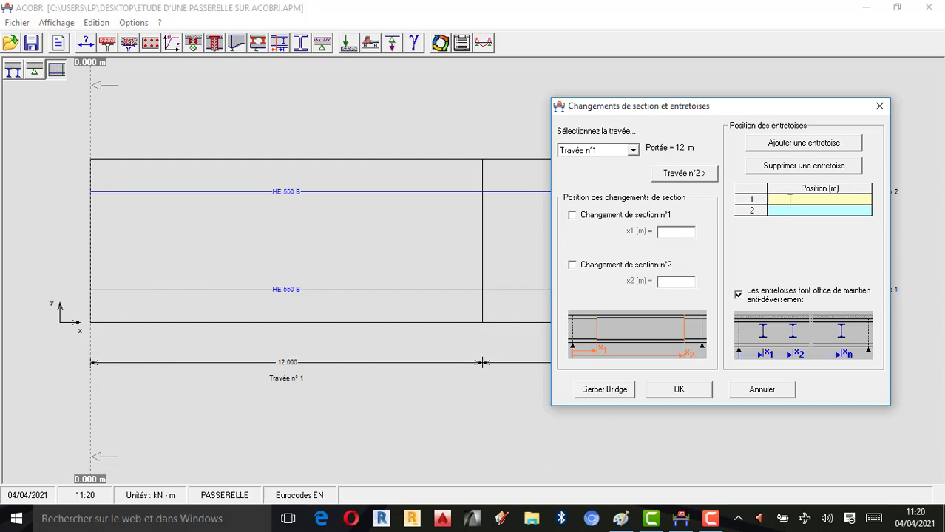
Set the crossbeam positions of span n°1 to 4 m and 8 m and apply them to the model.
{"action": "type", "text": "4"}
{"action": "left_click", "coordinate": [797, 213]}
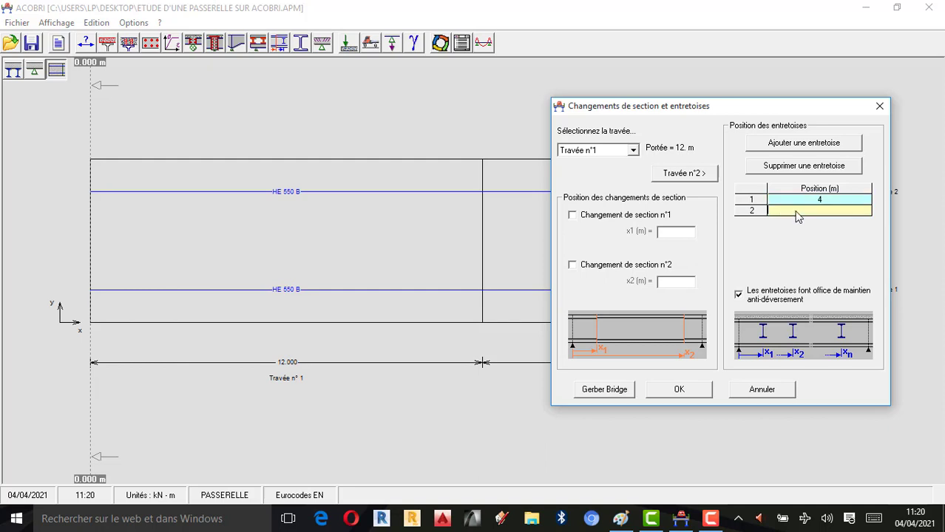
{"action": "type", "text": "8"}
{"action": "key", "text": "Tab"}
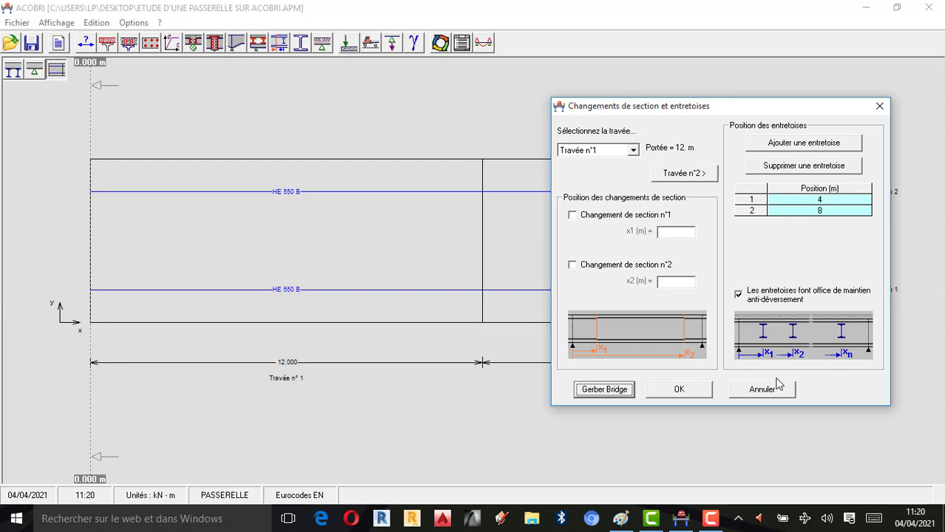
{"action": "left_click", "coordinate": [695, 392]}
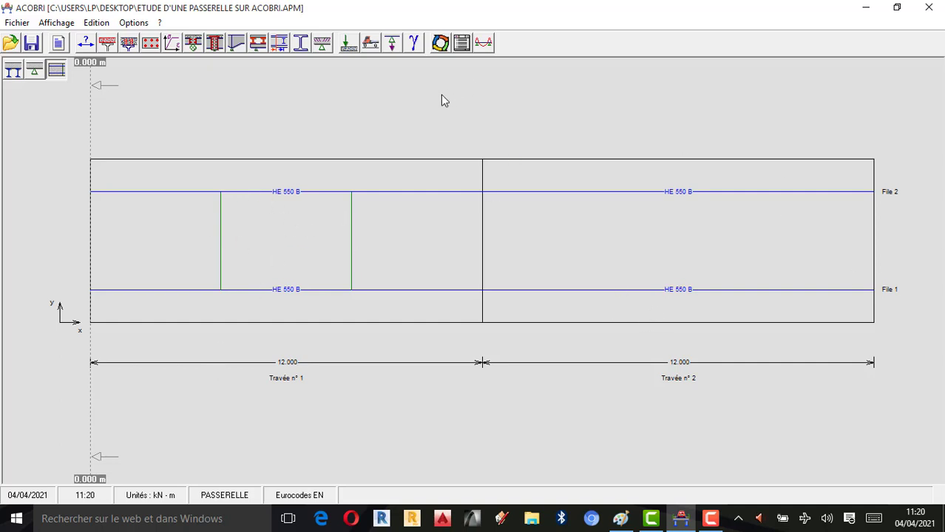
Add two crossbeam entries (entretoises) to span n°2 of the bridge.
{"action": "left_click", "coordinate": [279, 44]}
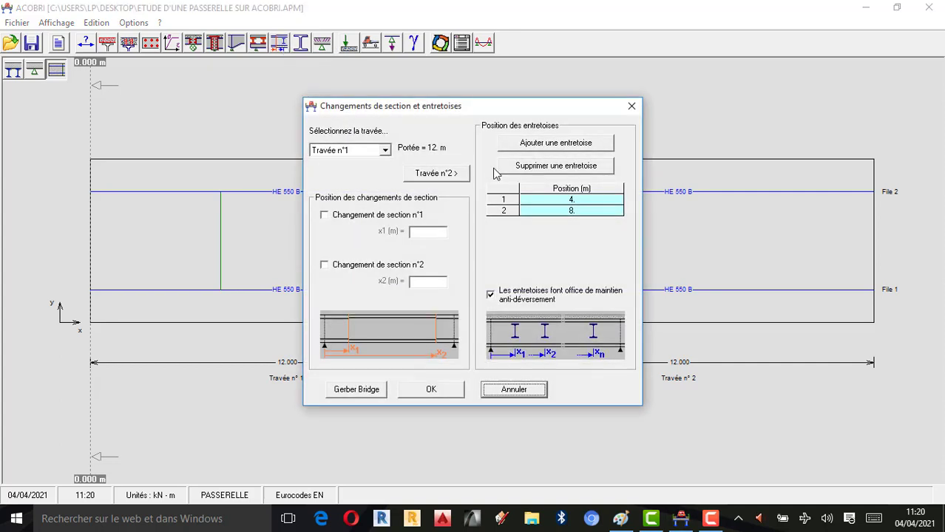
{"action": "left_click", "coordinate": [448, 174]}
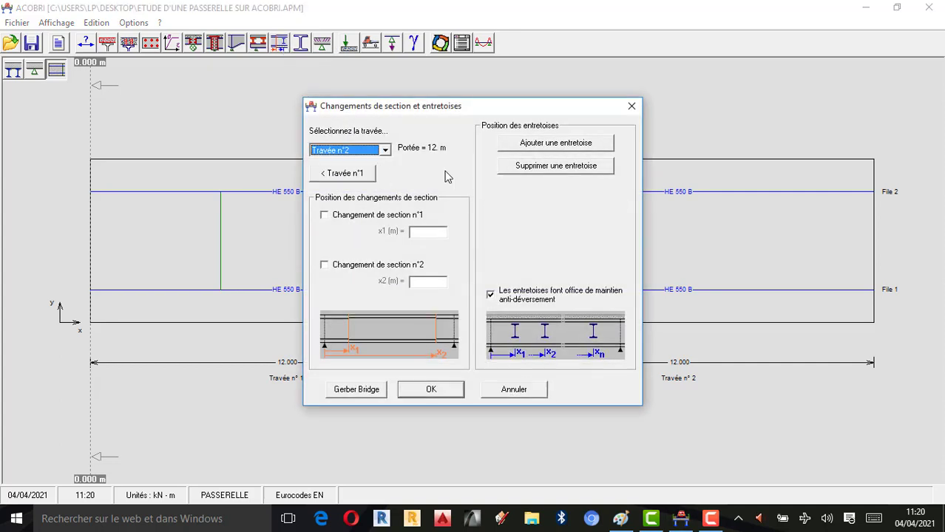
{"action": "left_click", "coordinate": [548, 146]}
{"action": "left_click", "coordinate": [548, 145]}
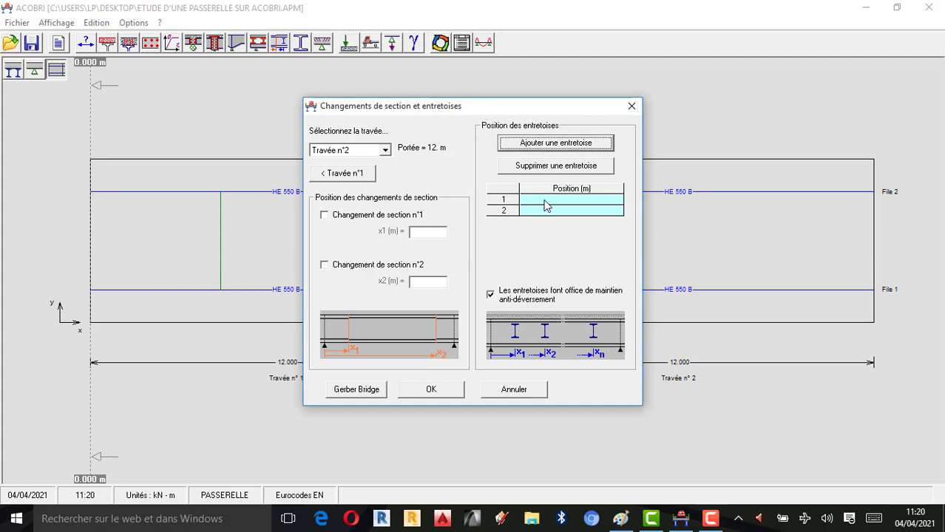
{"action": "left_click_drag", "start_coordinate": [515, 108], "coordinate": [255, 91]}
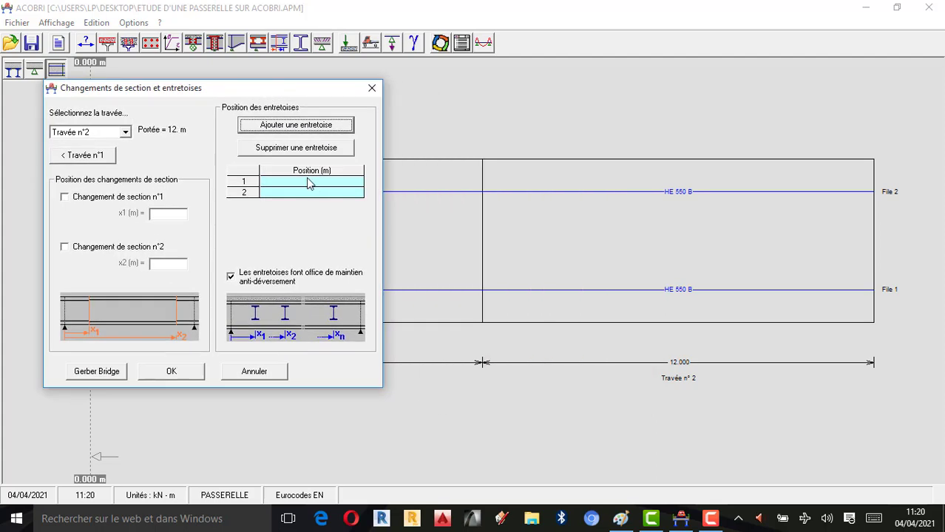
Set the crossbeam positions of span n°2 to 4 m and 8 m and apply them to the model.
{"action": "left_click", "coordinate": [295, 183]}
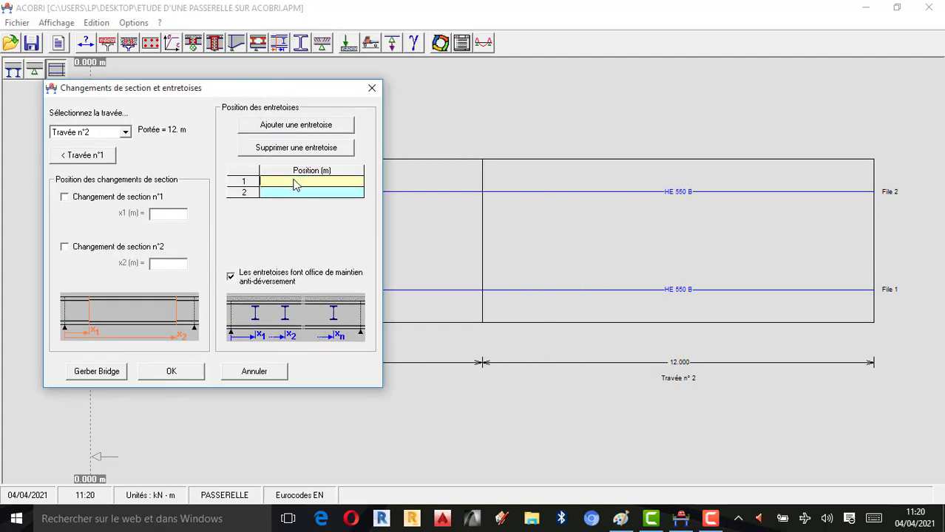
{"action": "type", "text": "4"}
{"action": "left_click", "coordinate": [337, 193]}
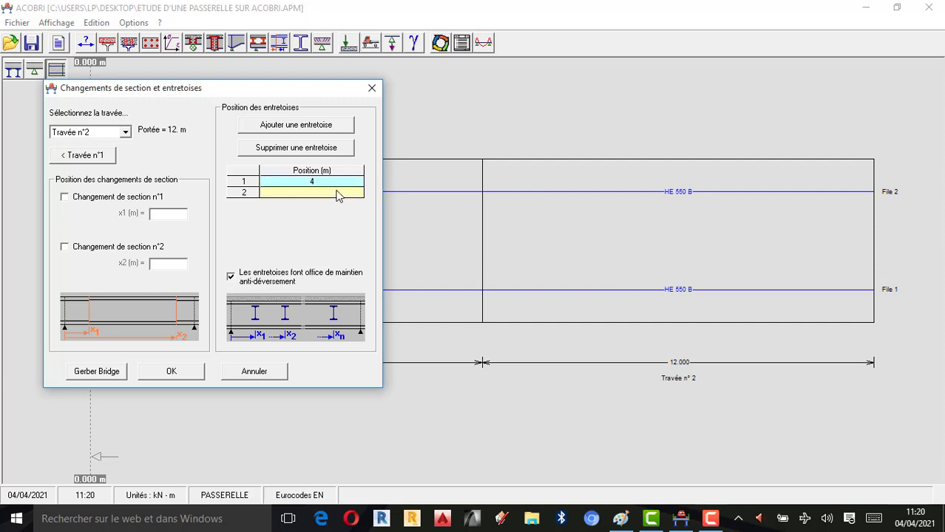
{"action": "type", "text": "8"}
{"action": "key", "text": "Tab"}
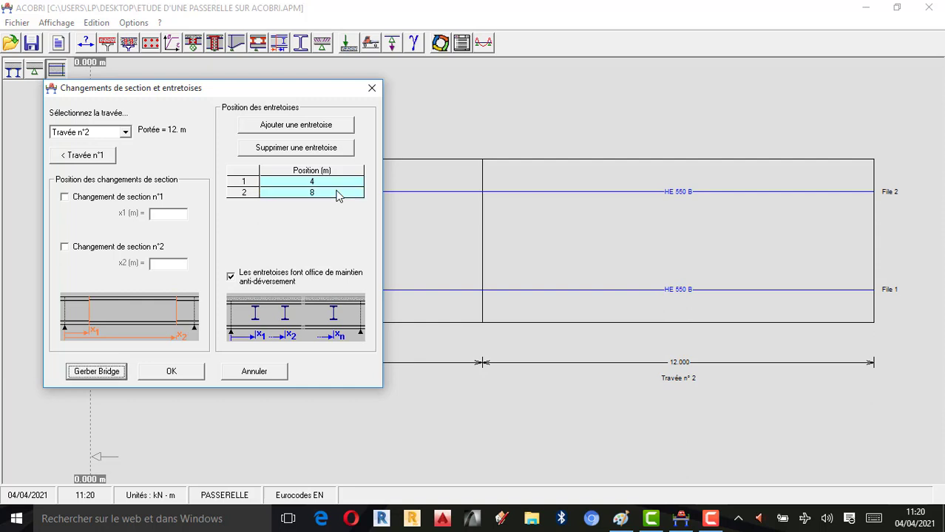
{"action": "left_click", "coordinate": [171, 372]}
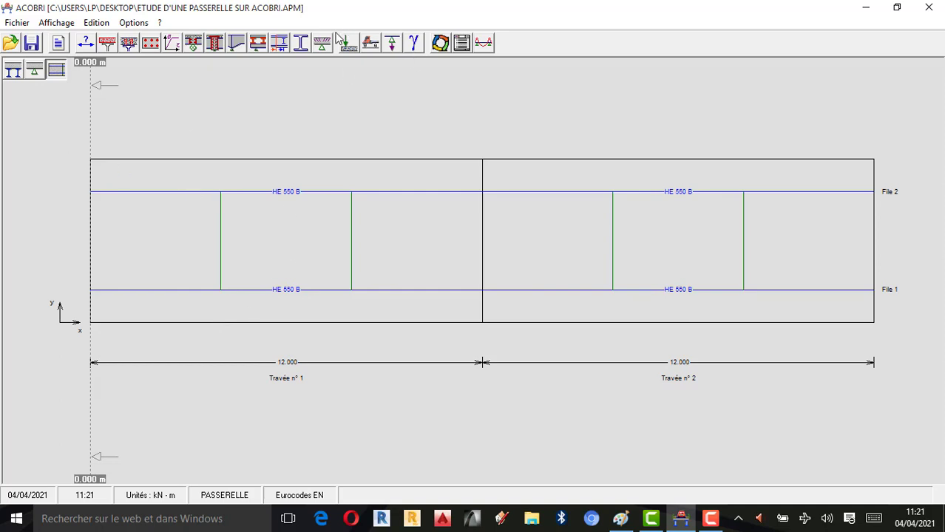
Run the complete verification calculation and review its results synthesis report, then return to the bridge model.
{"action": "left_click", "coordinate": [440, 44]}
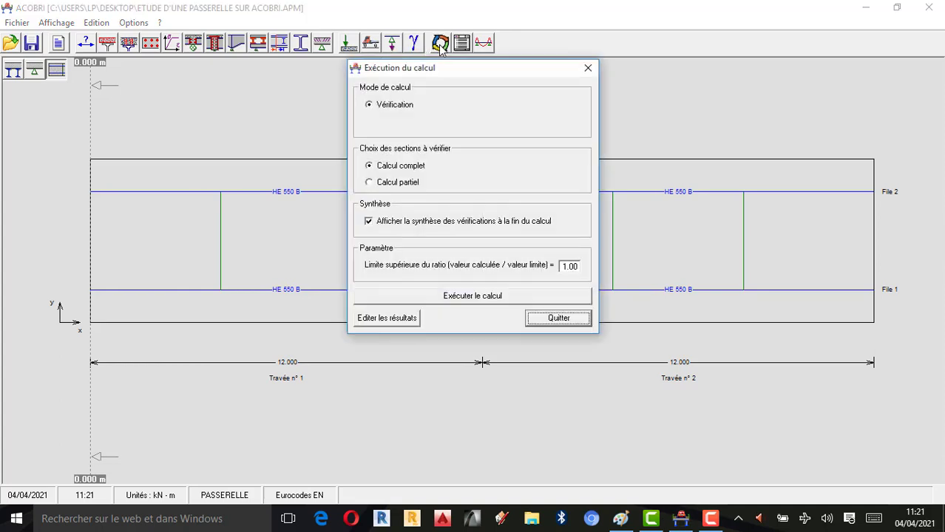
{"action": "left_click", "coordinate": [477, 296]}
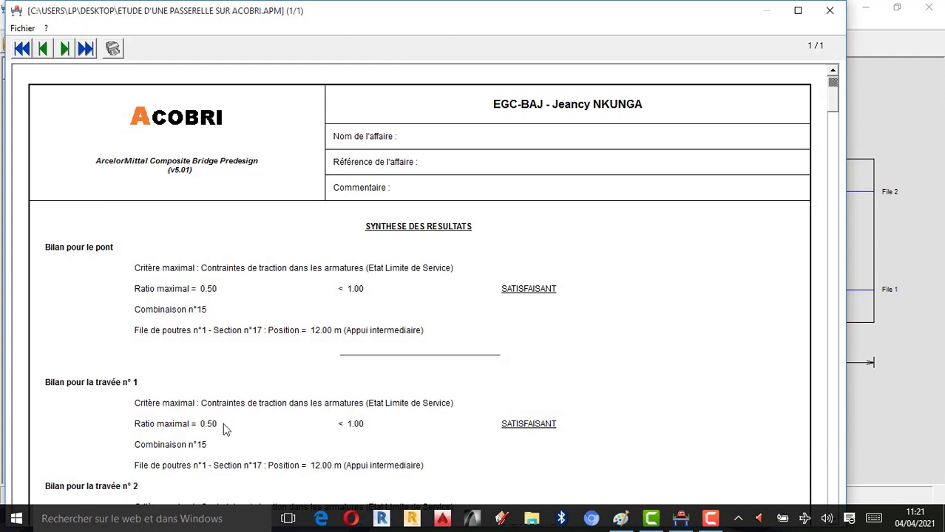
{"action": "scroll", "coordinate": [223, 423], "scroll_direction": "down", "scroll_amount": 3}
{"action": "scroll", "coordinate": [222, 426], "scroll_direction": "down", "scroll_amount": 5}
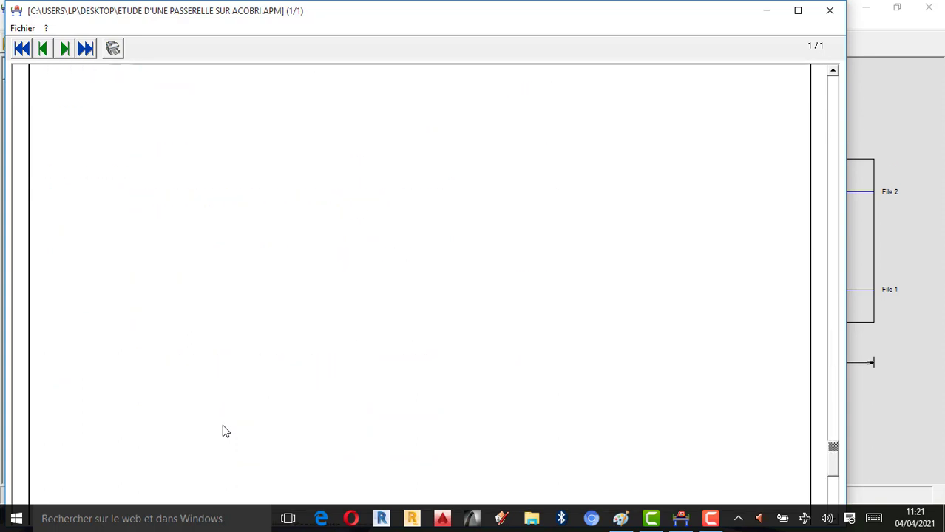
{"action": "scroll", "coordinate": [223, 425], "scroll_direction": "up", "scroll_amount": 1}
{"action": "scroll", "coordinate": [224, 432], "scroll_direction": "down", "scroll_amount": 2}
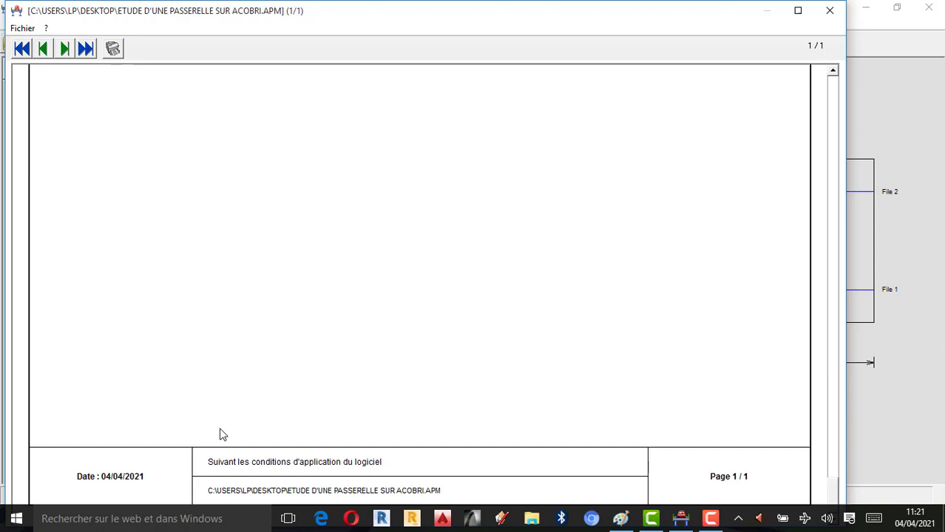
{"action": "scroll", "coordinate": [222, 435], "scroll_direction": "up", "scroll_amount": 1}
{"action": "scroll", "coordinate": [219, 434], "scroll_direction": "up", "scroll_amount": 10}
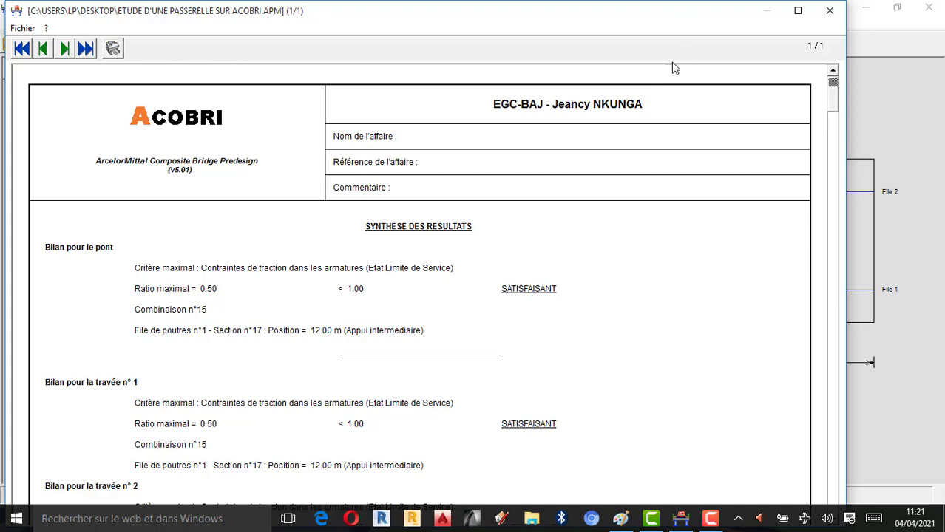
{"action": "left_click", "coordinate": [830, 11]}
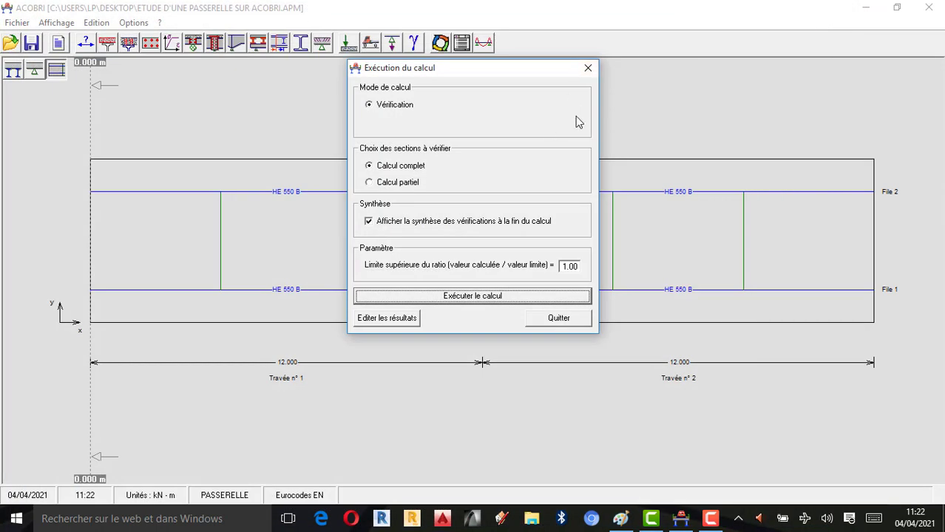
{"action": "left_click", "coordinate": [587, 67]}
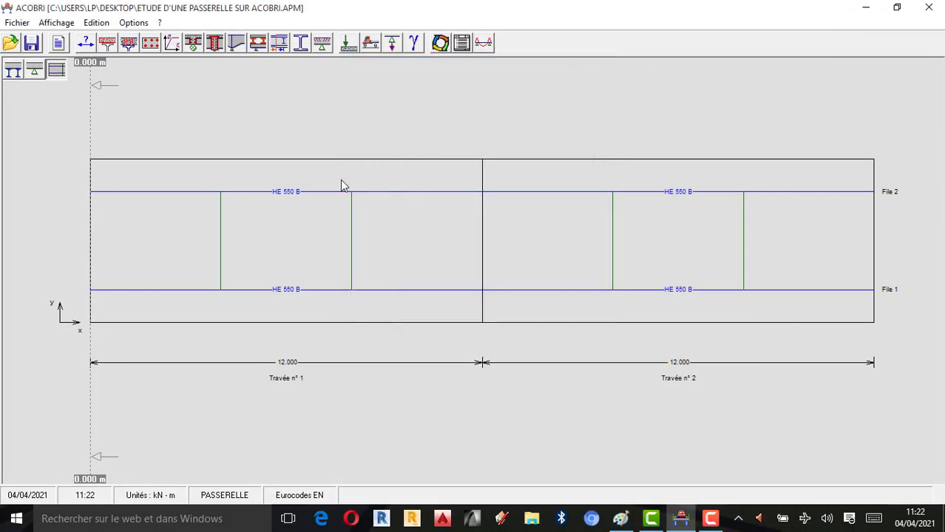
Open the post-processing window and show the support symbols and calculation section numbers on the finite element model.
{"action": "left_click", "coordinate": [484, 43]}
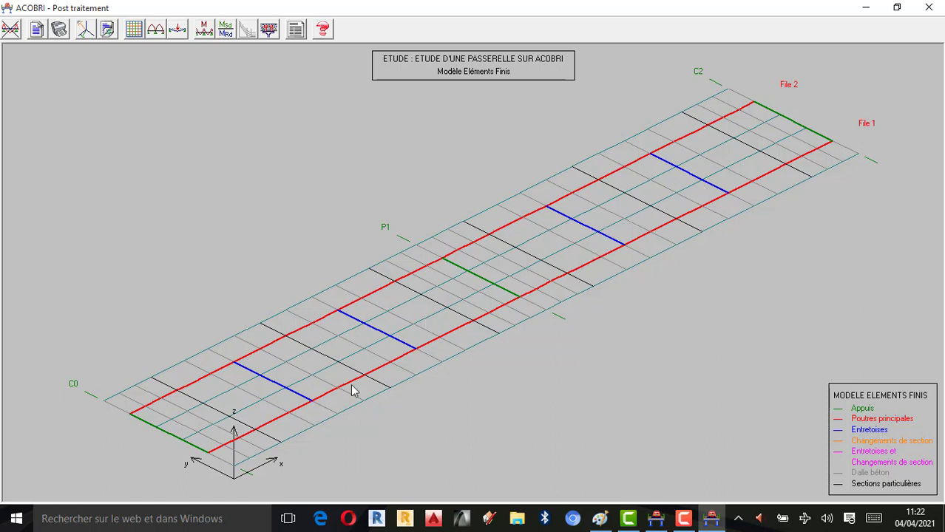
{"action": "left_click", "coordinate": [134, 29]}
{"action": "left_click", "coordinate": [319, 307]}
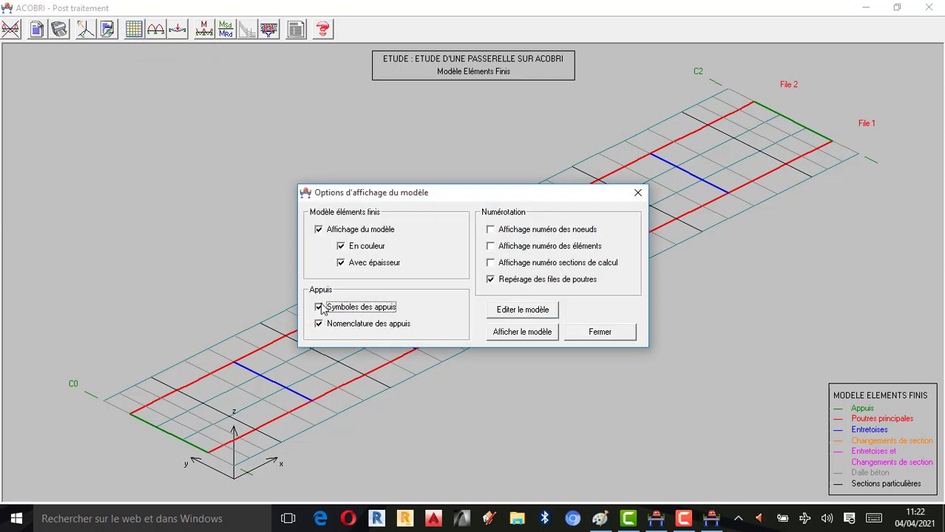
{"action": "left_click", "coordinate": [490, 263]}
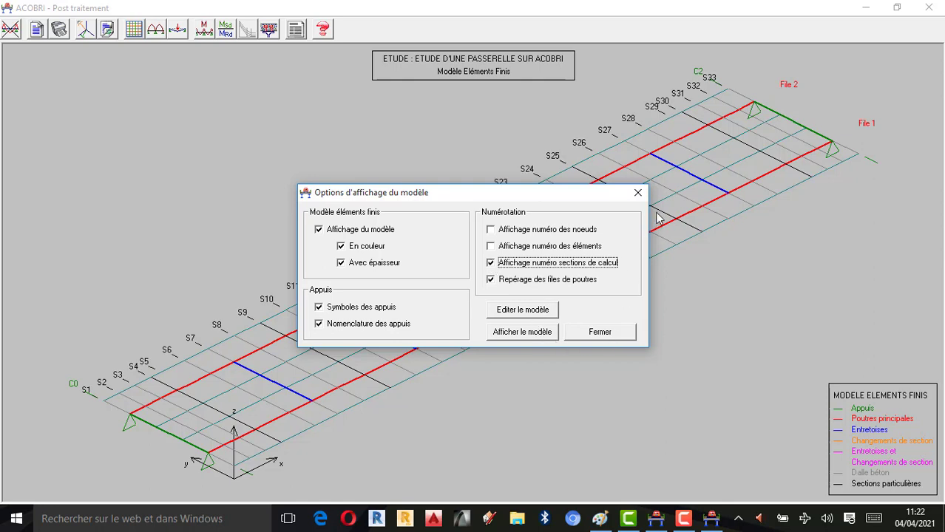
{"action": "left_click", "coordinate": [638, 193]}
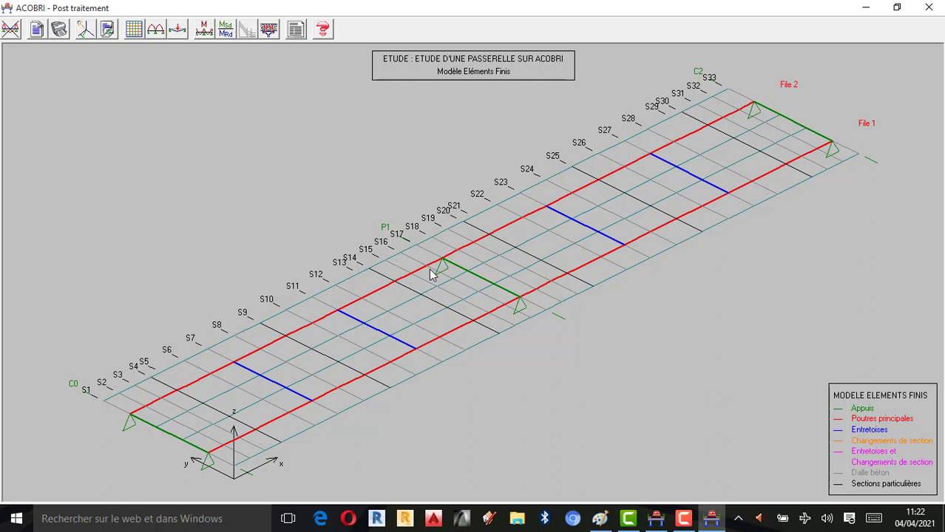
Display the longitudinal and transverse My influence lines for span n°1, node line n°2 and beam n°1, with the calculation point and section.
{"action": "left_click", "coordinate": [155, 29]}
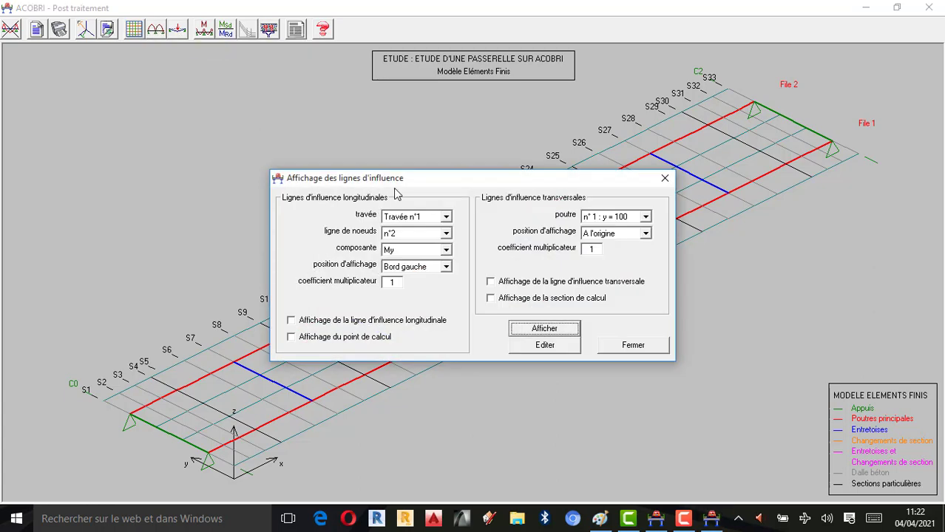
{"action": "left_click_drag", "start_coordinate": [397, 176], "coordinate": [195, 91]}
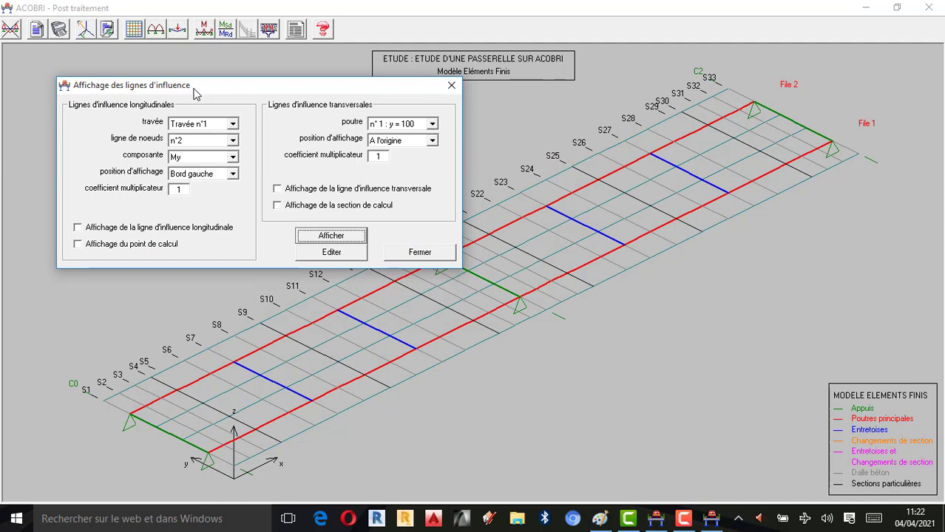
{"action": "left_click", "coordinate": [78, 228]}
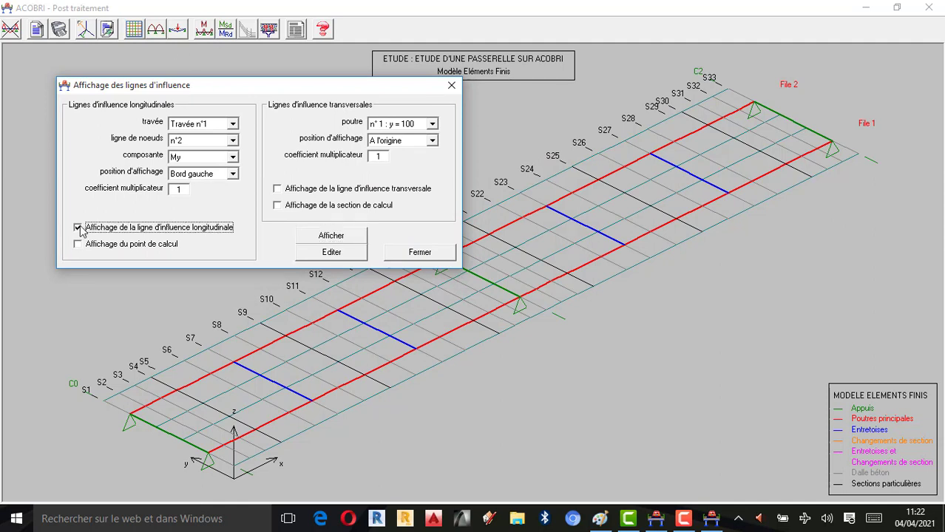
{"action": "left_click", "coordinate": [79, 245]}
{"action": "left_click", "coordinate": [291, 189]}
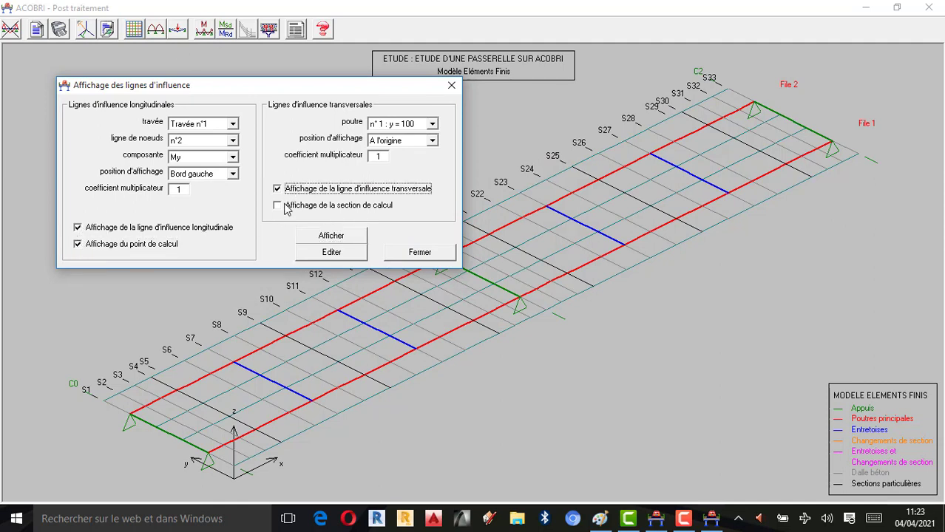
{"action": "left_click", "coordinate": [283, 208]}
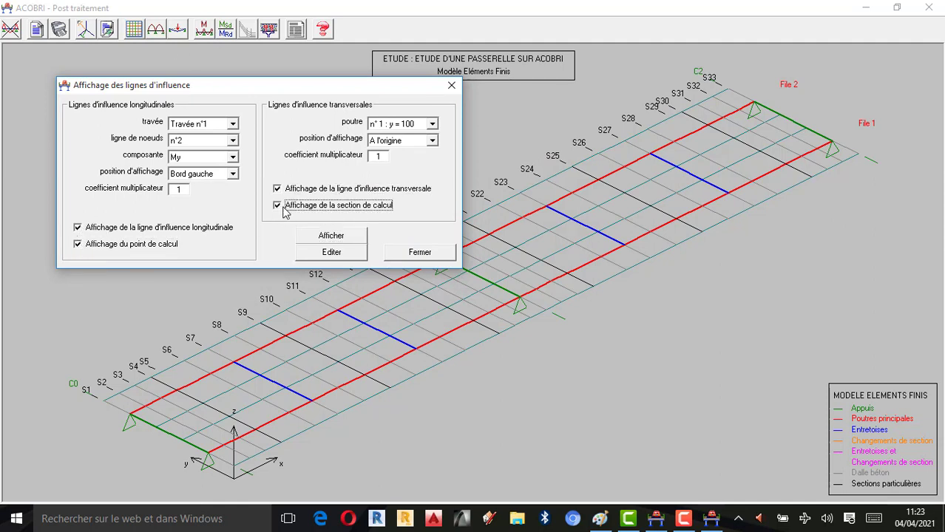
{"action": "left_click", "coordinate": [332, 236]}
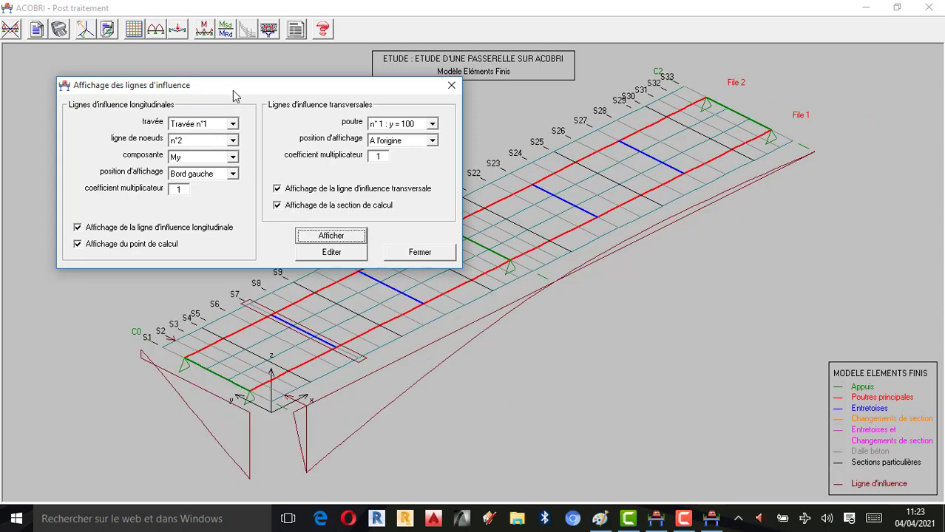
{"action": "left_click_drag", "start_coordinate": [233, 91], "coordinate": [219, 41]}
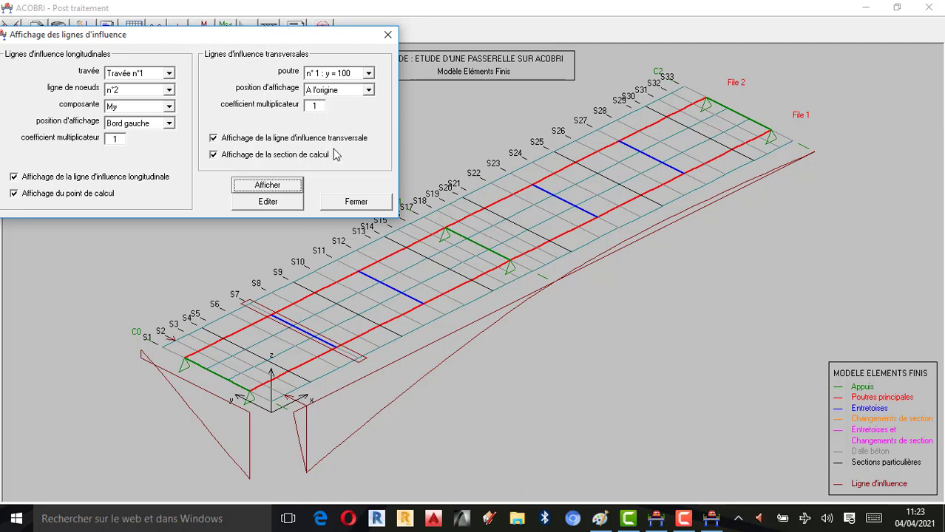
{"action": "left_click", "coordinate": [368, 72]}
{"action": "left_click", "coordinate": [370, 72]}
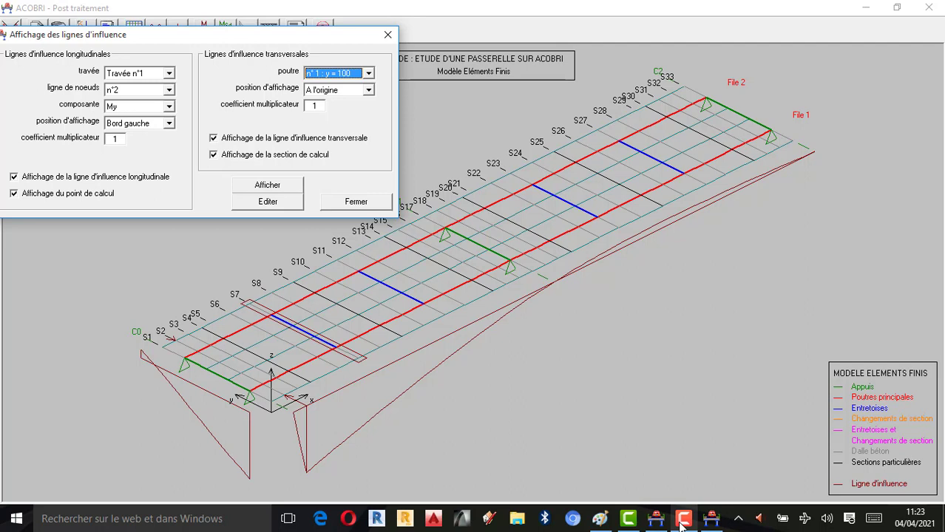
{"action": "left_click", "coordinate": [683, 520]}
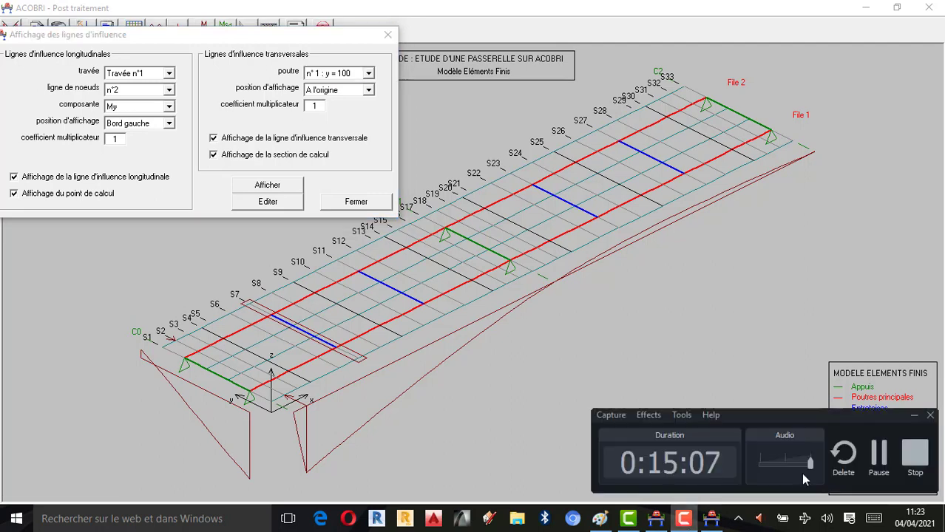
{"action": "left_click", "coordinate": [877, 464]}
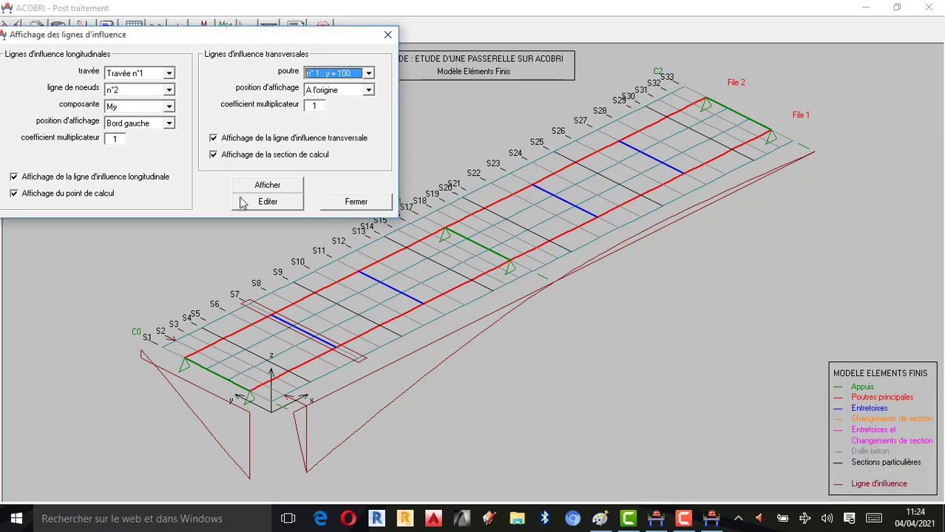
Hide the longitudinal and transverse influence lines with their calculation point and section, and close the influence line settings.
{"action": "left_click", "coordinate": [214, 139]}
{"action": "left_click", "coordinate": [214, 155]}
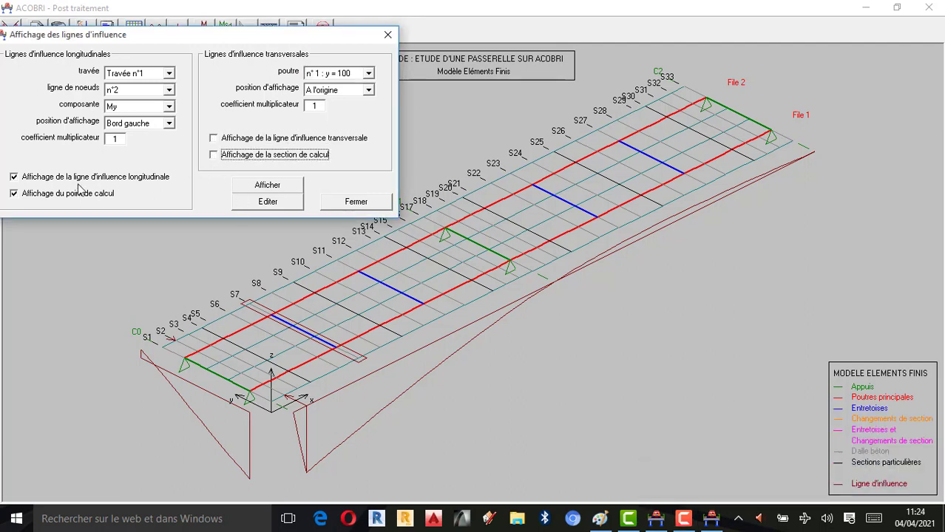
{"action": "left_click", "coordinate": [14, 177]}
{"action": "left_click", "coordinate": [14, 194]}
{"action": "left_click", "coordinate": [267, 188]}
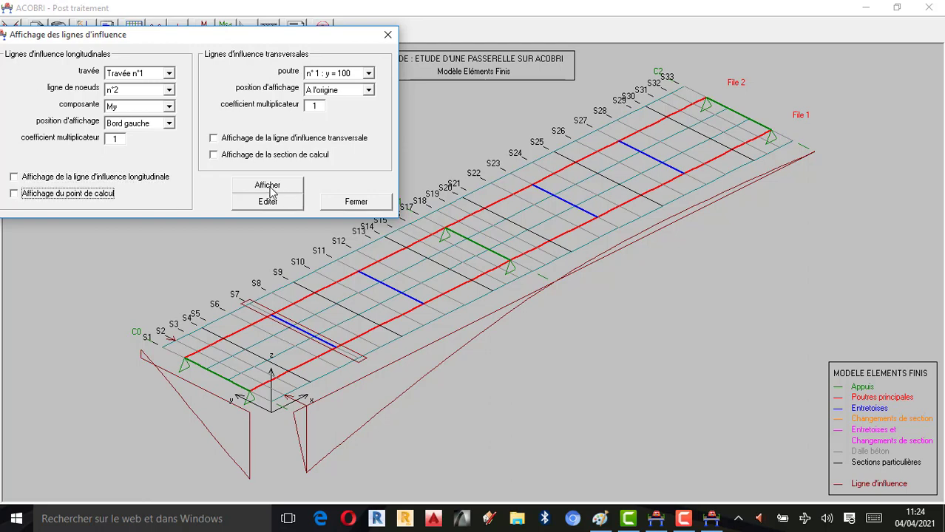
{"action": "left_click", "coordinate": [387, 35]}
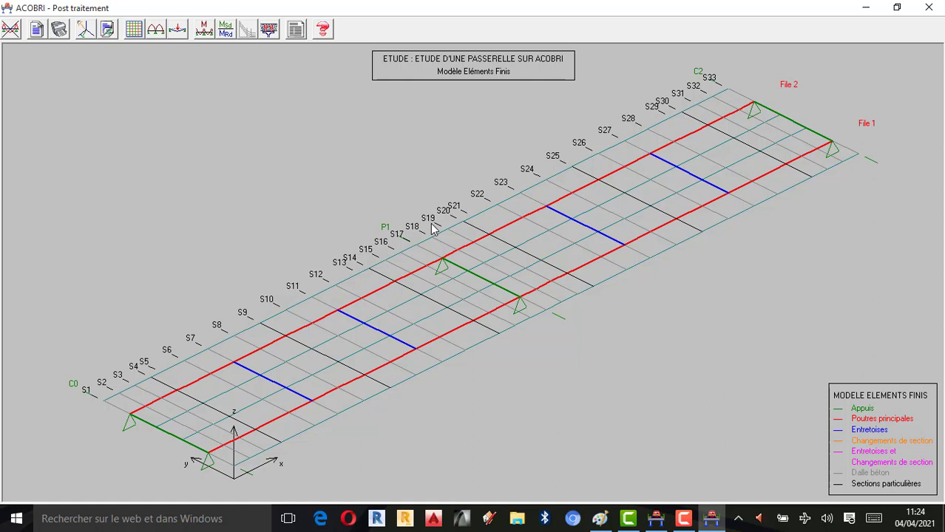
Display the connector density diagram for beam line n° 1 (y = 100).
{"action": "left_click", "coordinate": [269, 29]}
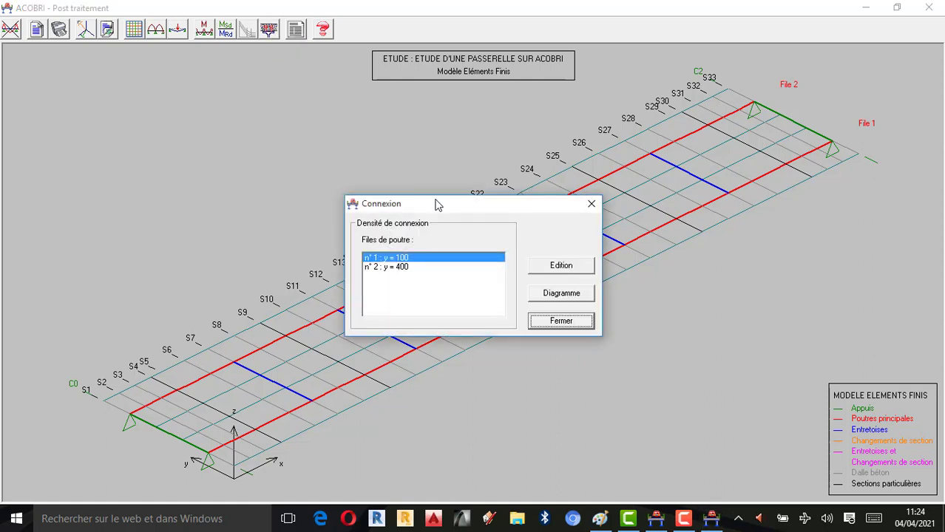
{"action": "left_click_drag", "start_coordinate": [436, 204], "coordinate": [162, 70]}
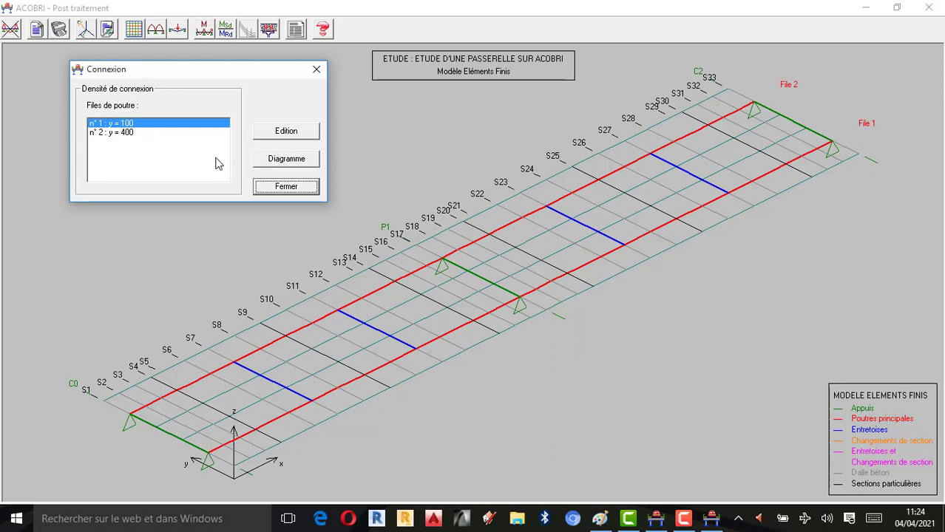
{"action": "left_click", "coordinate": [293, 164]}
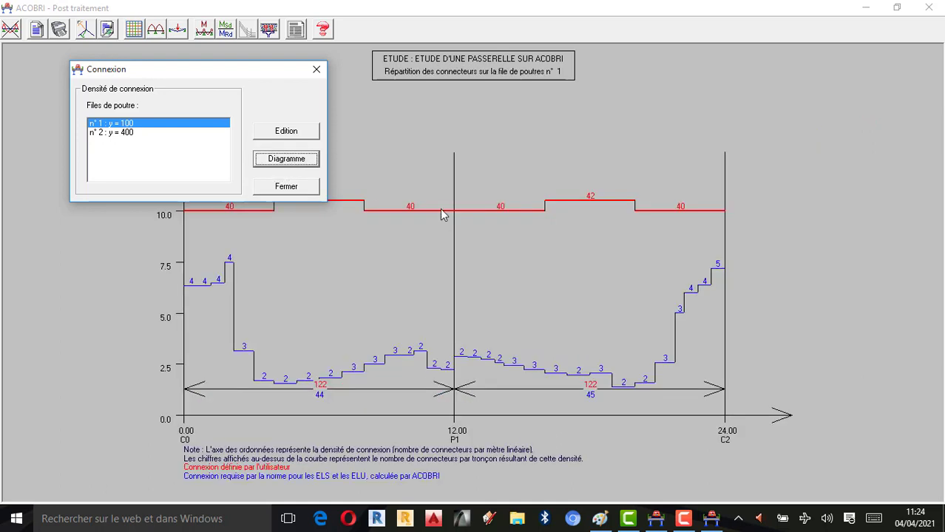
Display the connector density diagram for beam line n° 2 (y = 400).
{"action": "left_click_drag", "start_coordinate": [233, 77], "coordinate": [193, 51]}
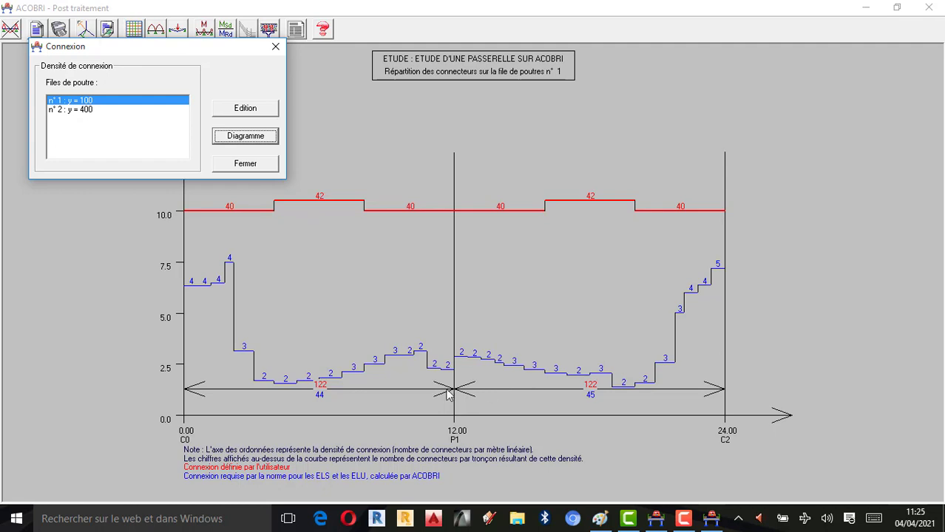
{"action": "left_click", "coordinate": [72, 111]}
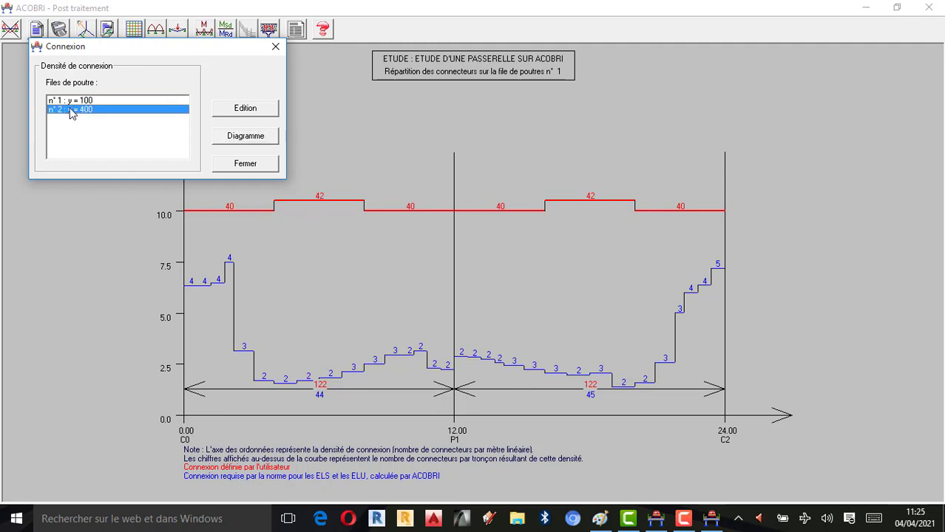
{"action": "left_click", "coordinate": [243, 139]}
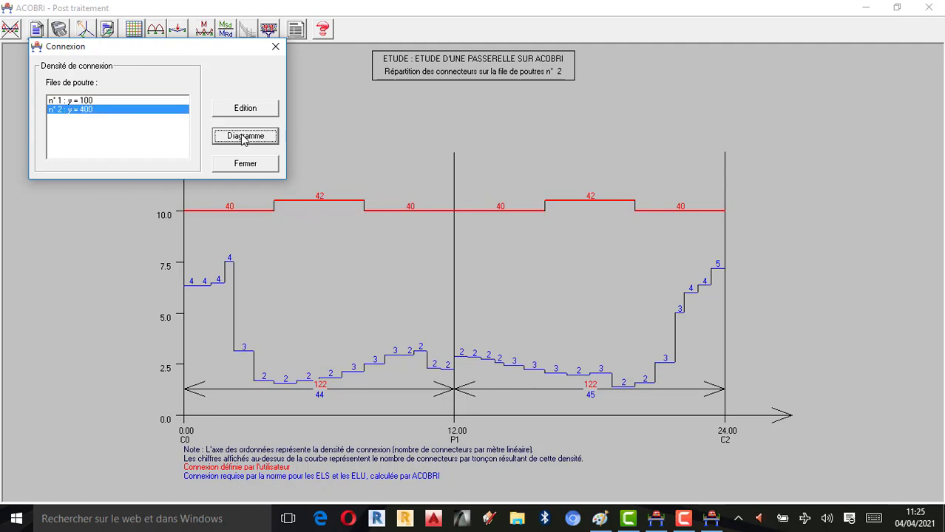
Review the connection report opened with beam line n° 1 selected, and close both the report and the connection settings.
{"action": "left_click", "coordinate": [74, 102]}
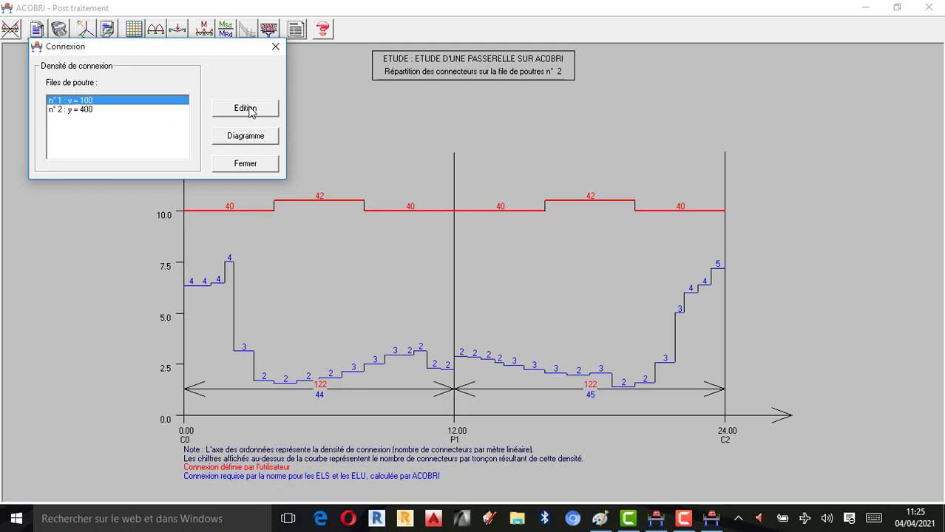
{"action": "left_click", "coordinate": [249, 109]}
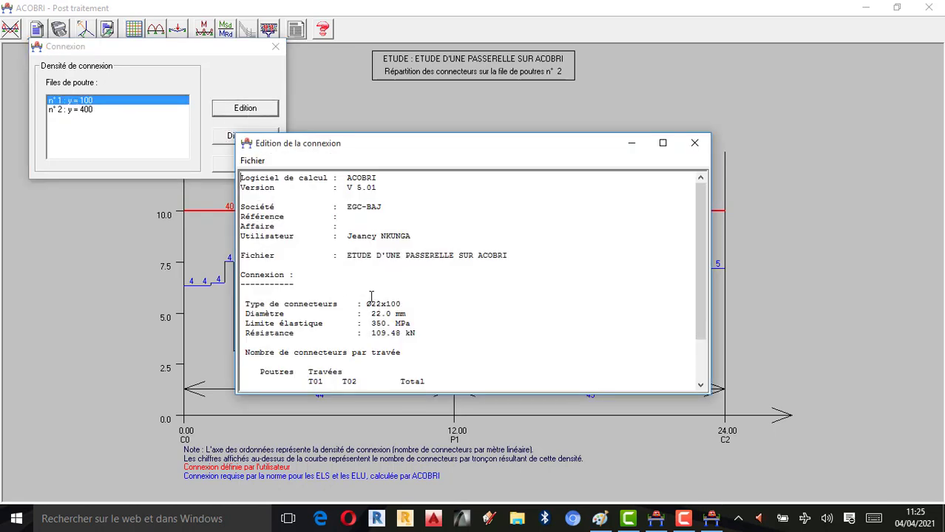
{"action": "scroll", "coordinate": [325, 269], "scroll_direction": "down", "scroll_amount": 5}
{"action": "scroll", "coordinate": [326, 270], "scroll_direction": "up", "scroll_amount": 5}
{"action": "left_click", "coordinate": [694, 143]}
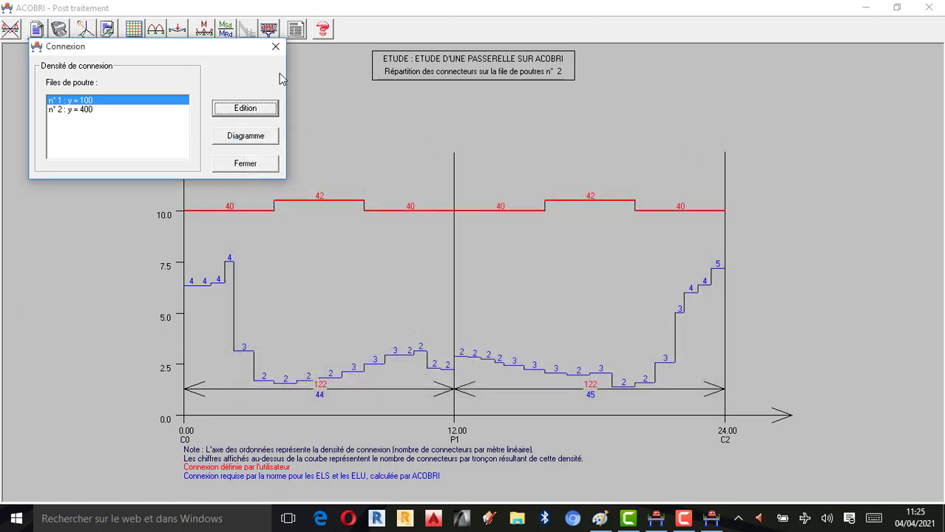
{"action": "left_click", "coordinate": [275, 46]}
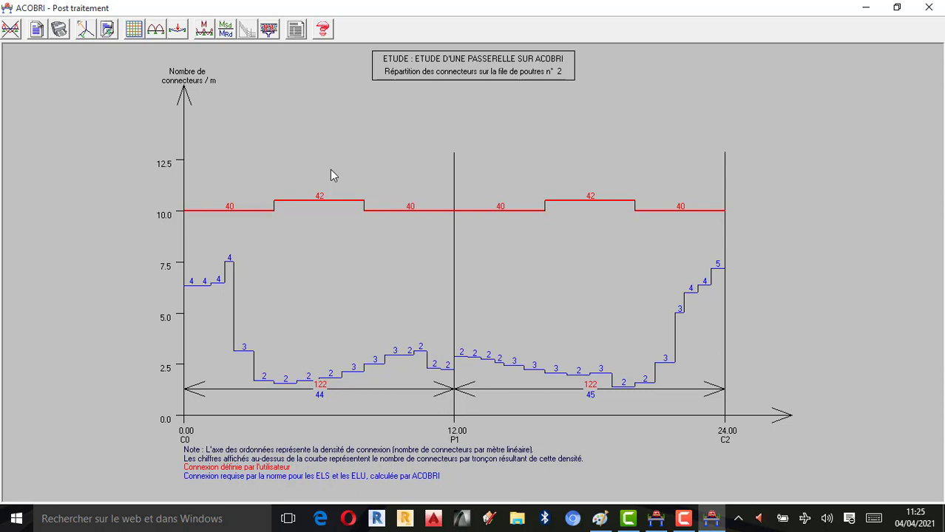
Display the Poids propre loading on the finite element model through the deformations and internal forces settings.
{"action": "left_click", "coordinate": [178, 29]}
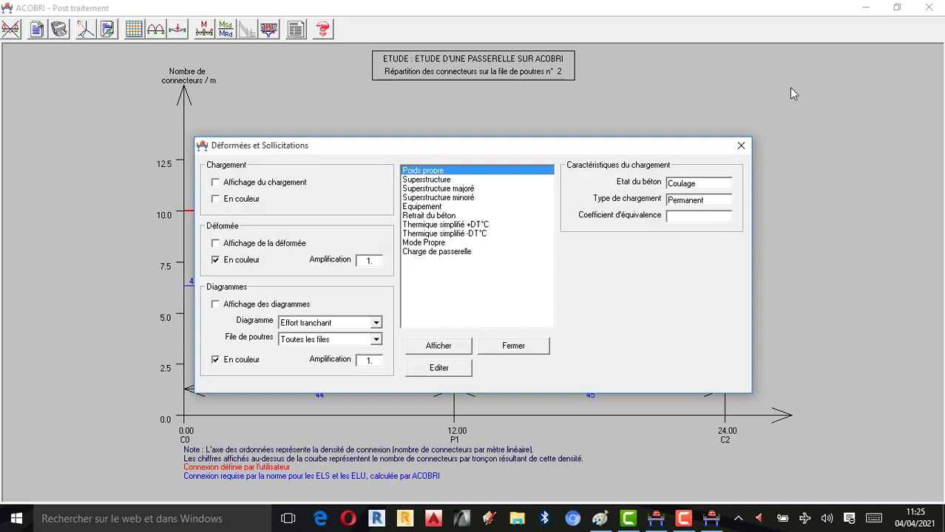
{"action": "left_click", "coordinate": [741, 148]}
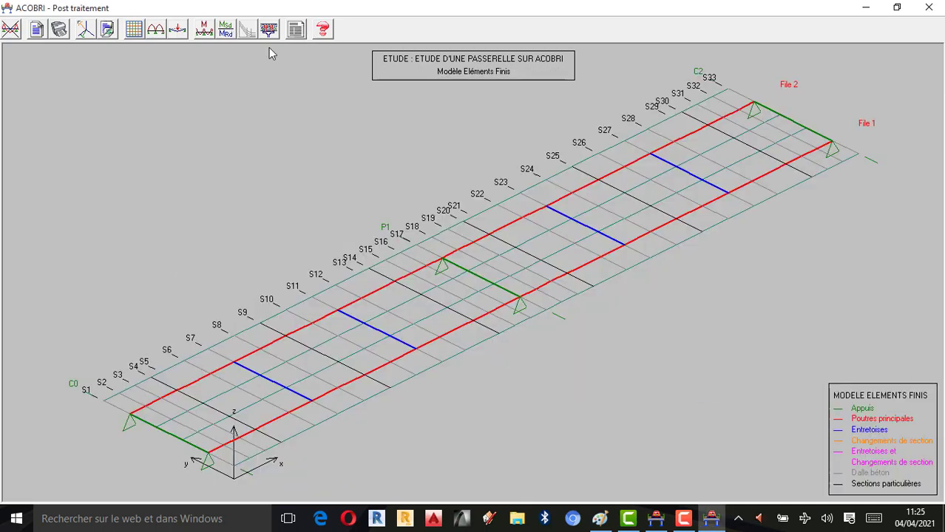
{"action": "left_click", "coordinate": [177, 31]}
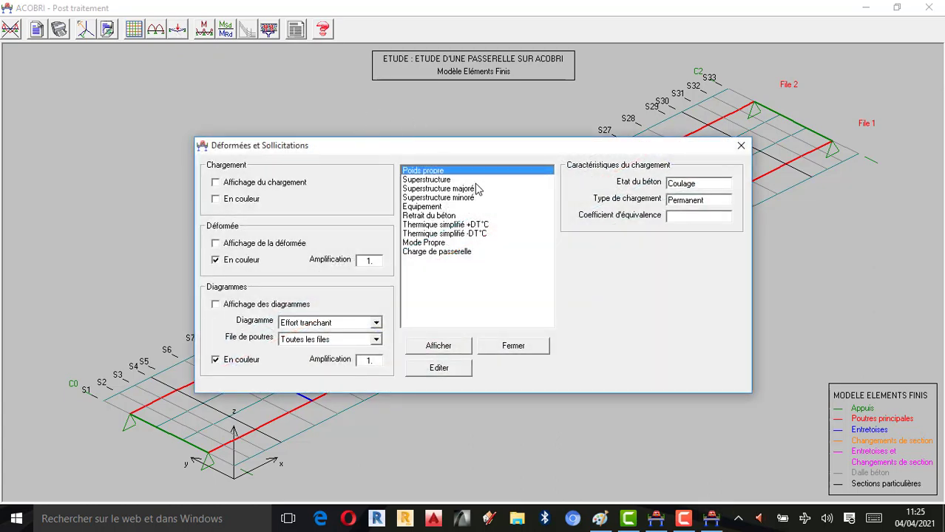
{"action": "left_click_drag", "start_coordinate": [450, 143], "coordinate": [300, 59]}
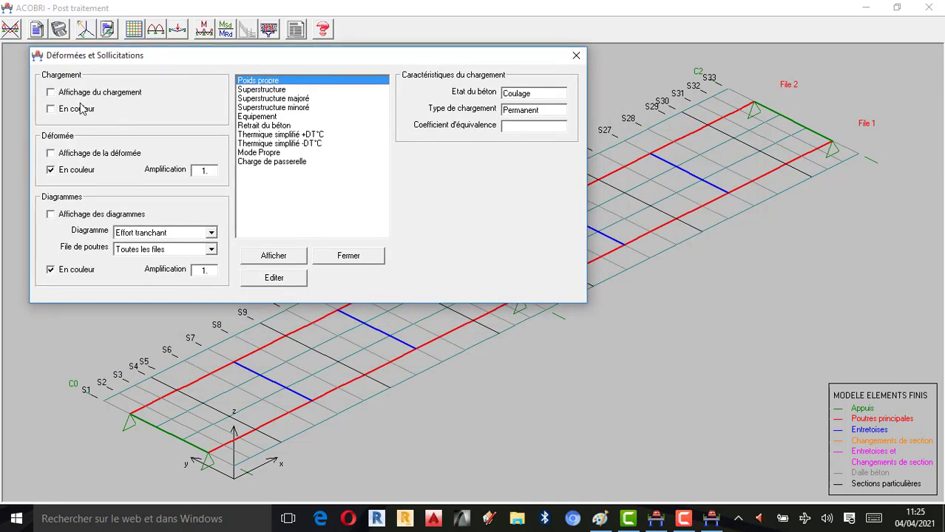
{"action": "left_click", "coordinate": [51, 93]}
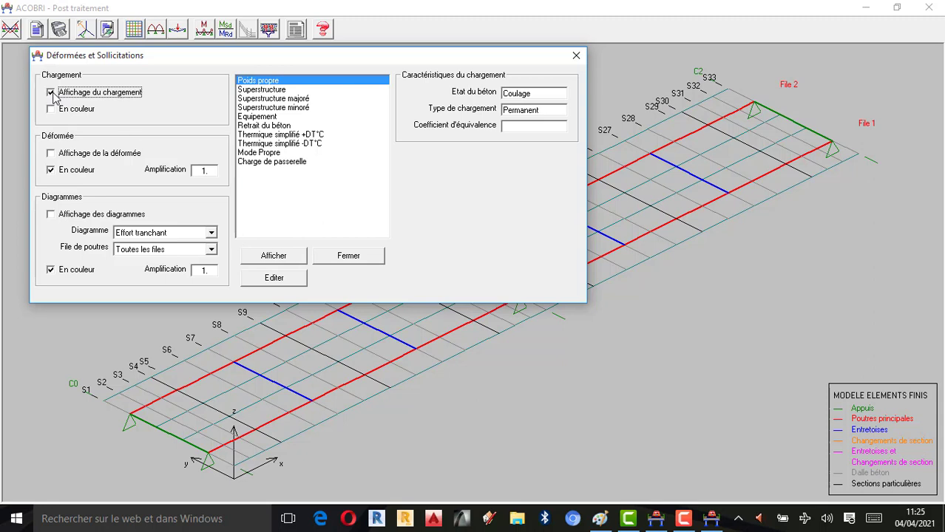
{"action": "left_click", "coordinate": [275, 257]}
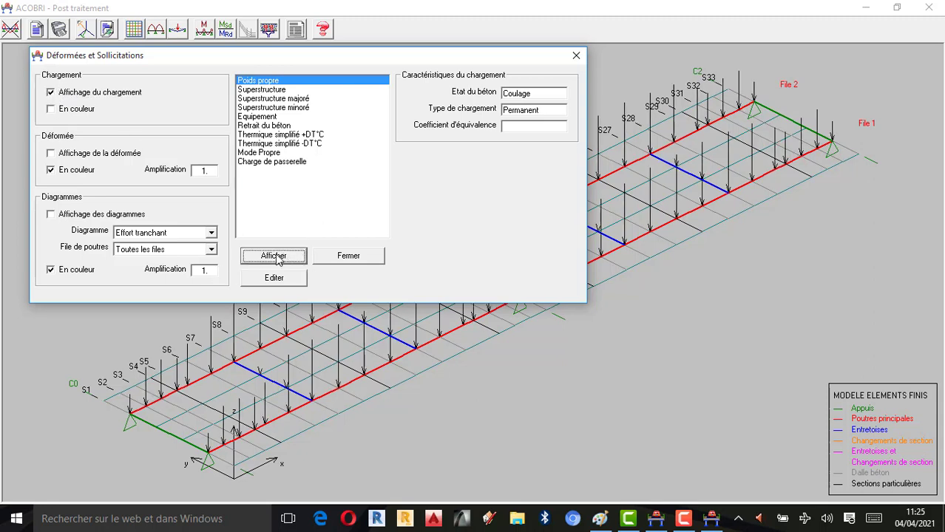
{"action": "left_click_drag", "start_coordinate": [325, 55], "coordinate": [755, 353]}
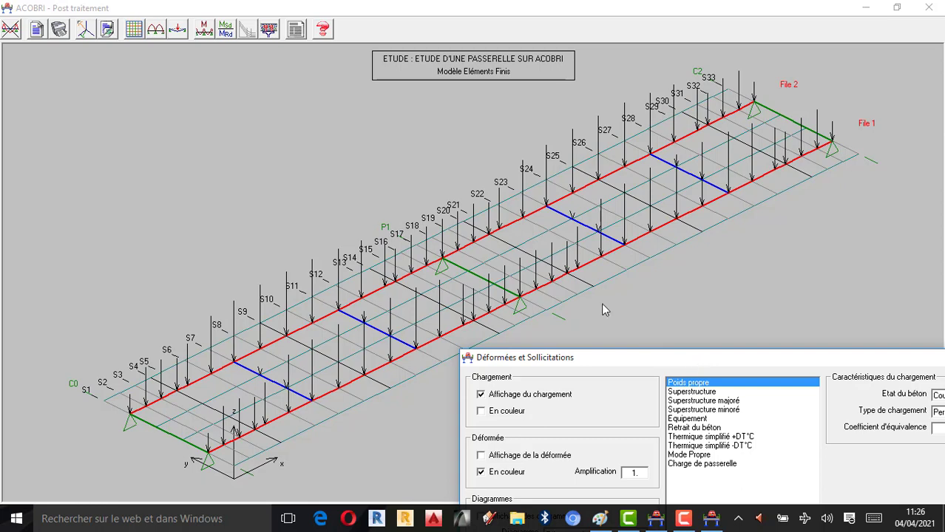
Show the Poids propre loading arrows in colour on the finite element model.
{"action": "left_click_drag", "start_coordinate": [700, 361], "coordinate": [246, 14]}
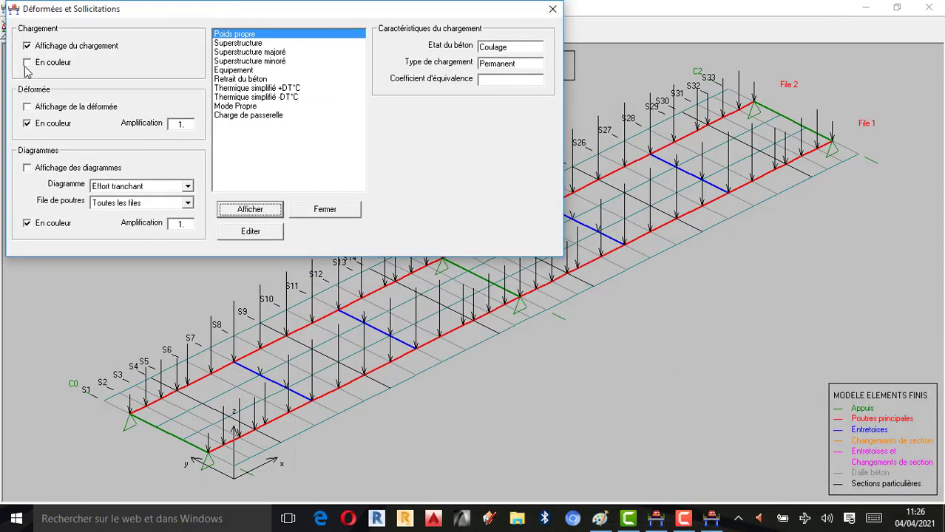
{"action": "left_click", "coordinate": [28, 62]}
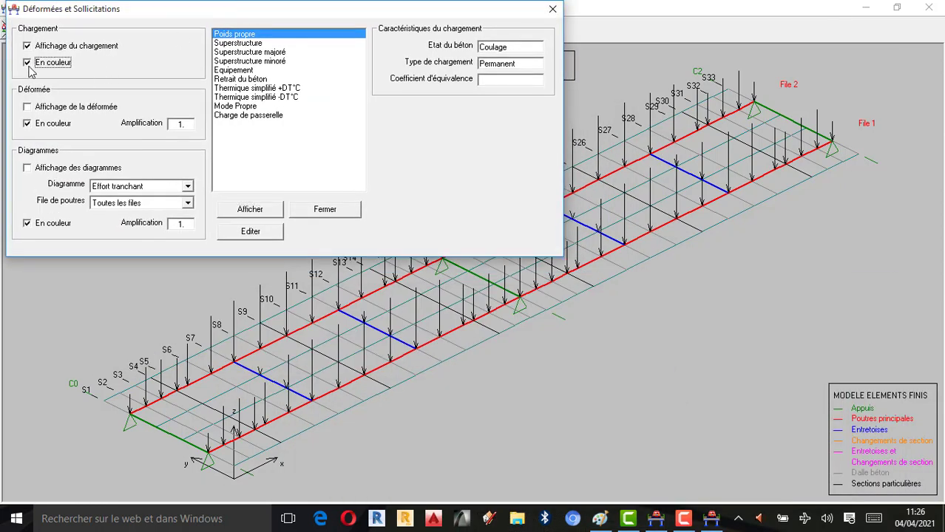
{"action": "left_click", "coordinate": [245, 211]}
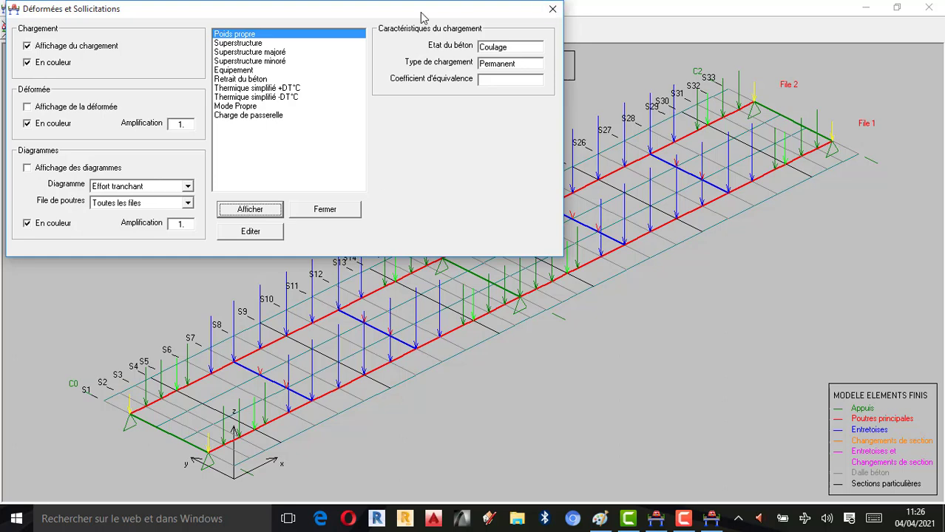
{"action": "left_click_drag", "start_coordinate": [416, 12], "coordinate": [904, 377]}
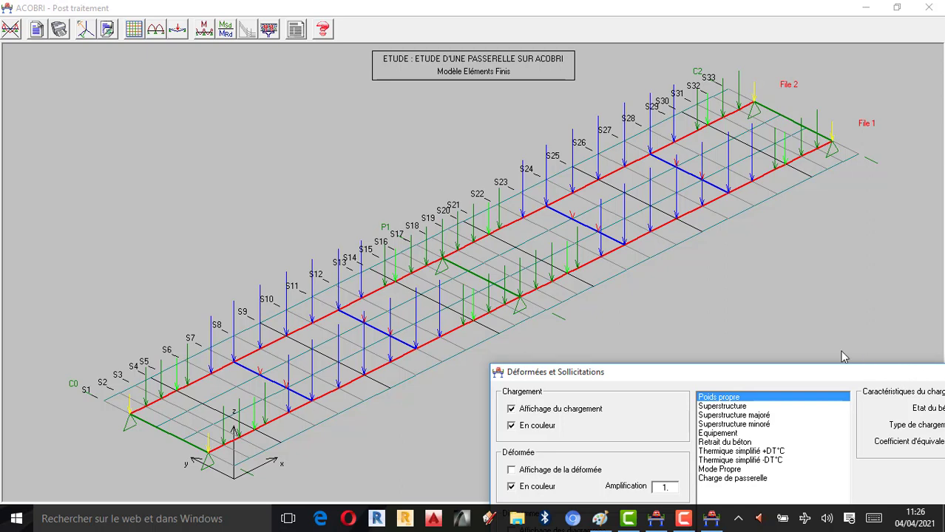
{"action": "left_click", "coordinate": [683, 519]}
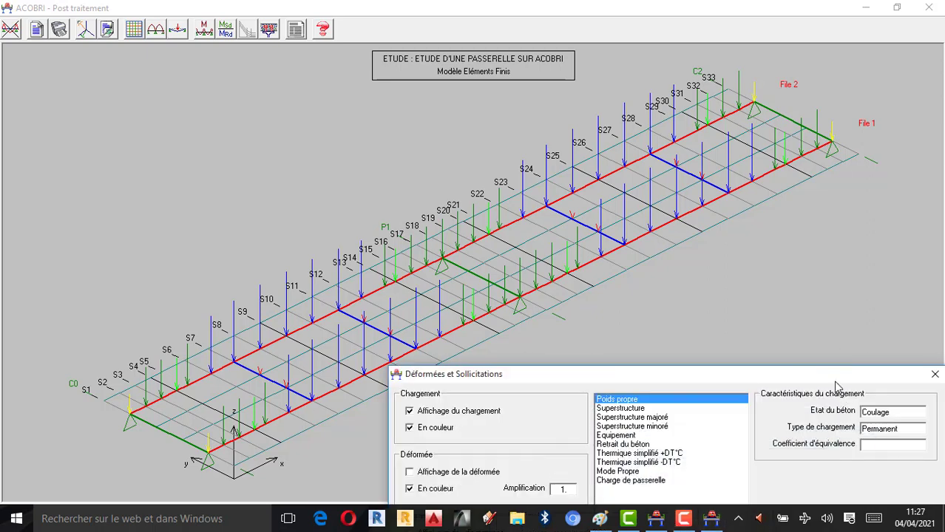
{"action": "left_click_drag", "start_coordinate": [829, 382], "coordinate": [797, 362]}
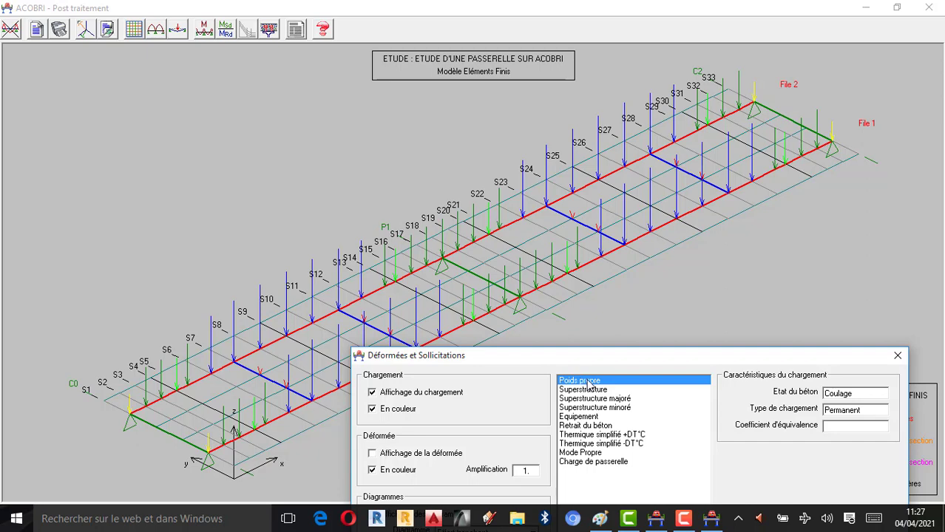
Display the coloured Effort tranchant diagram under Poids propre for all beam lines.
{"action": "left_click_drag", "start_coordinate": [633, 365], "coordinate": [297, 59]}
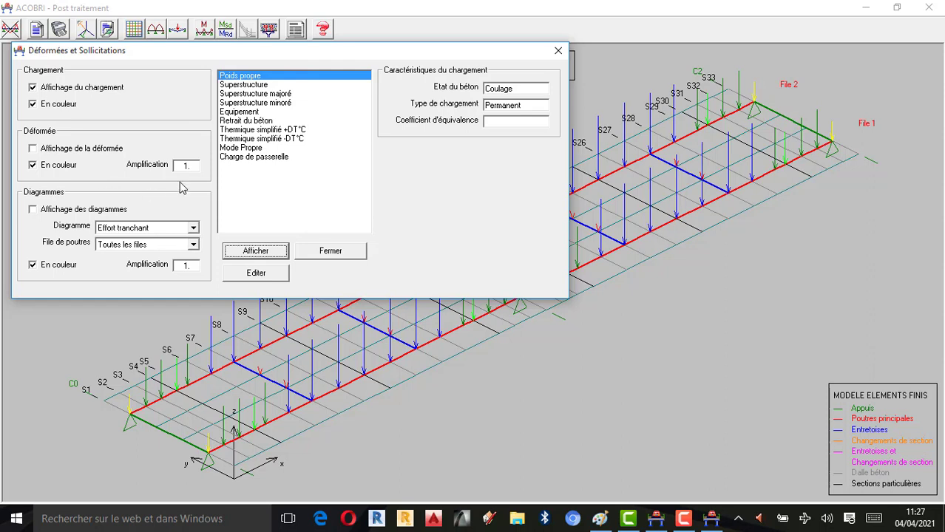
{"action": "left_click", "coordinate": [33, 211]}
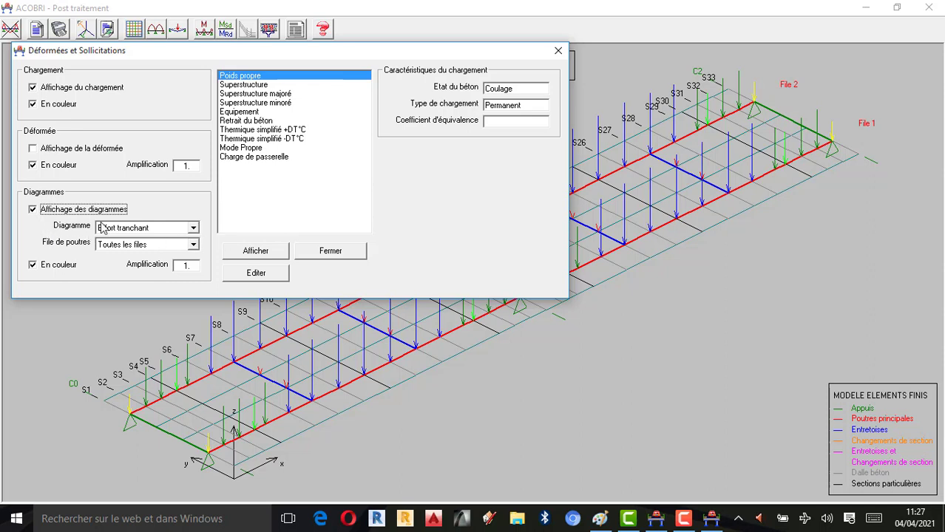
{"action": "left_click", "coordinate": [191, 230]}
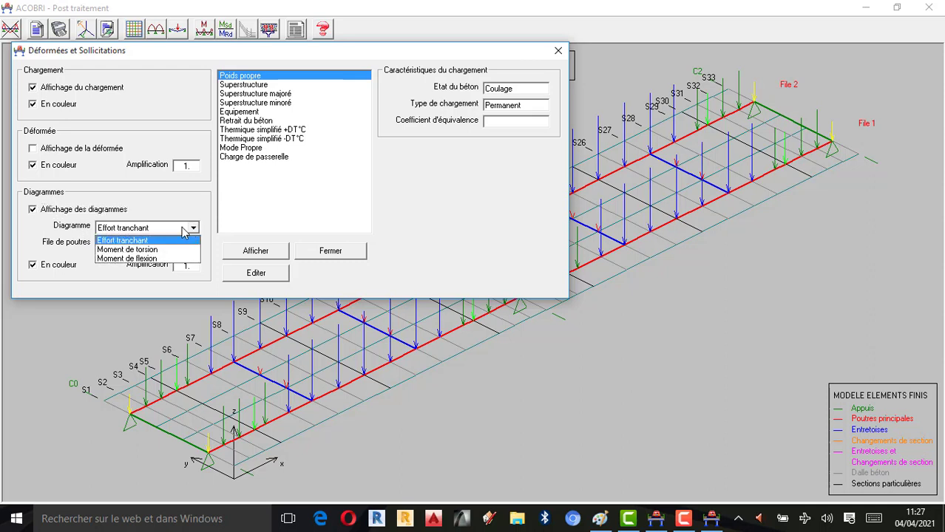
{"action": "left_click", "coordinate": [135, 259]}
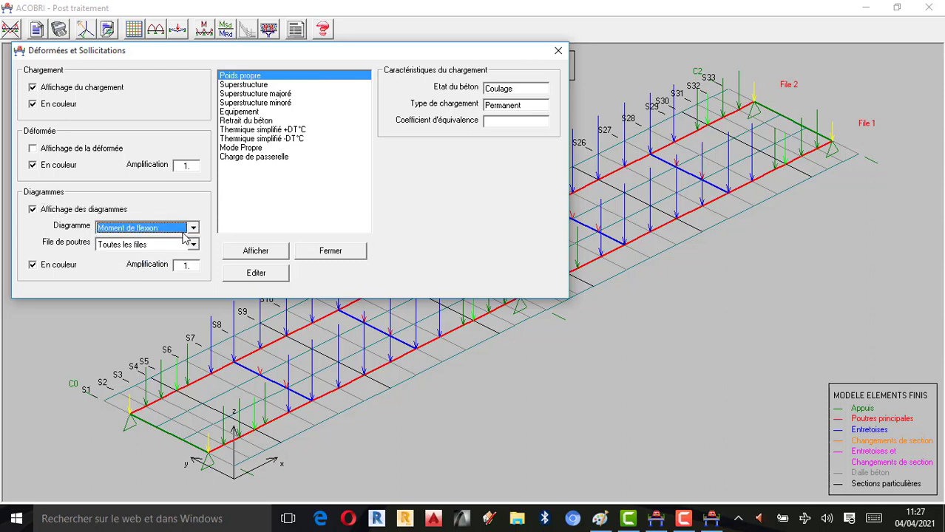
{"action": "left_click", "coordinate": [191, 229]}
{"action": "left_click", "coordinate": [145, 250]}
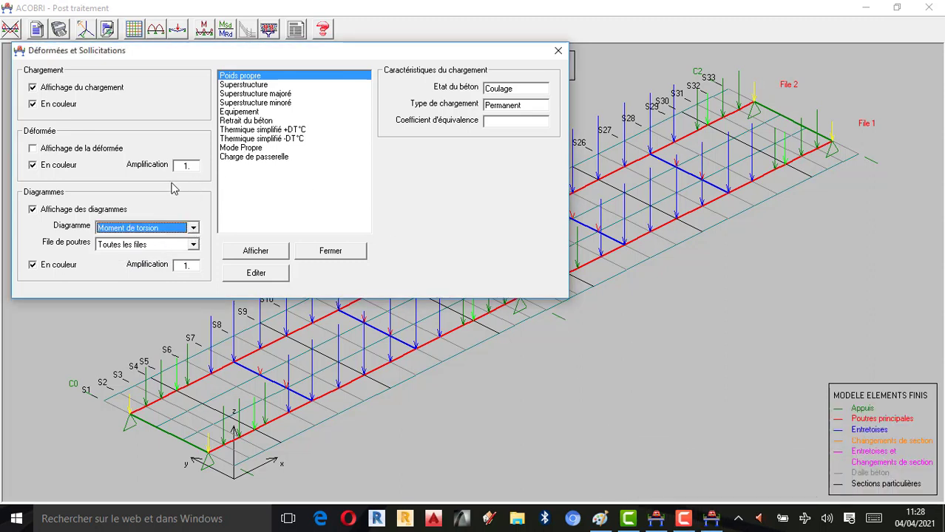
{"action": "left_click", "coordinate": [193, 228]}
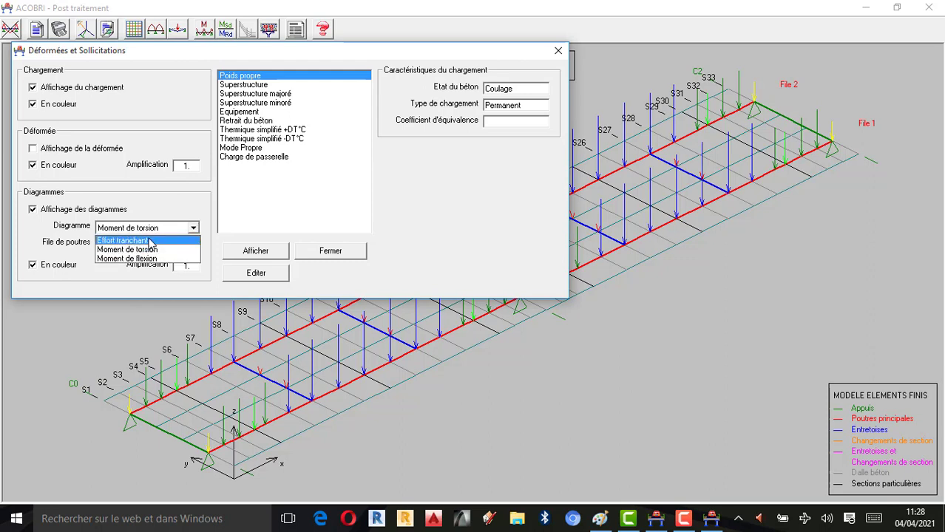
{"action": "left_click", "coordinate": [151, 241]}
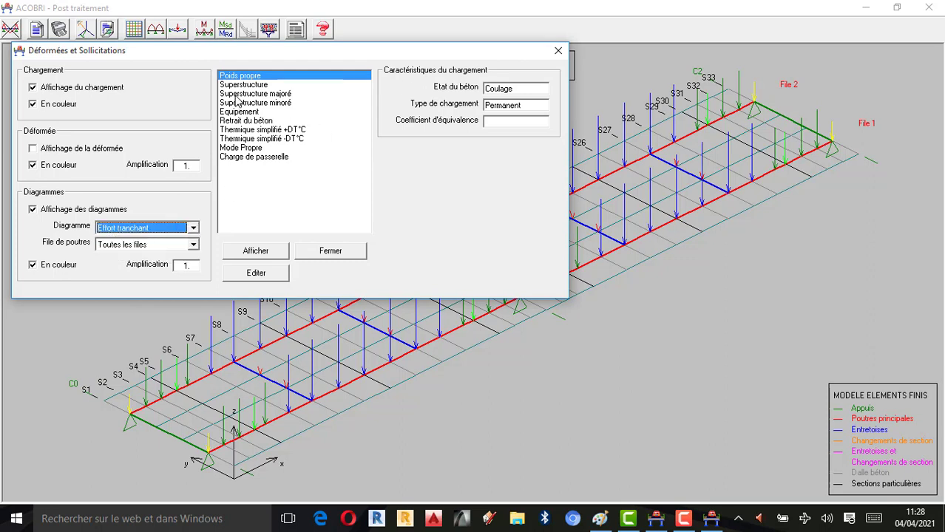
{"action": "left_click", "coordinate": [261, 252]}
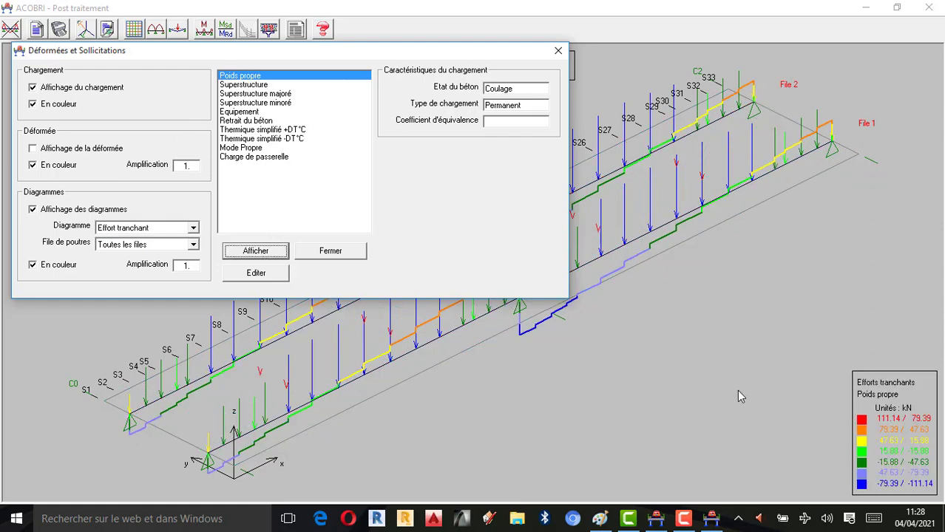
{"action": "left_click_drag", "start_coordinate": [367, 53], "coordinate": [688, 368]}
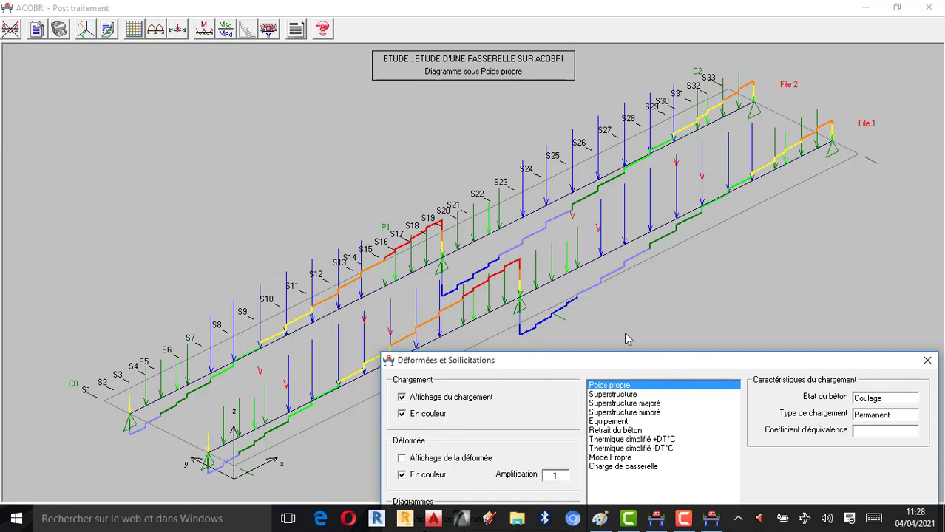
Turn off the loading display and its colouring, and redraw the shear force diagram without the load arrows.
{"action": "left_click_drag", "start_coordinate": [647, 360], "coordinate": [613, 308]}
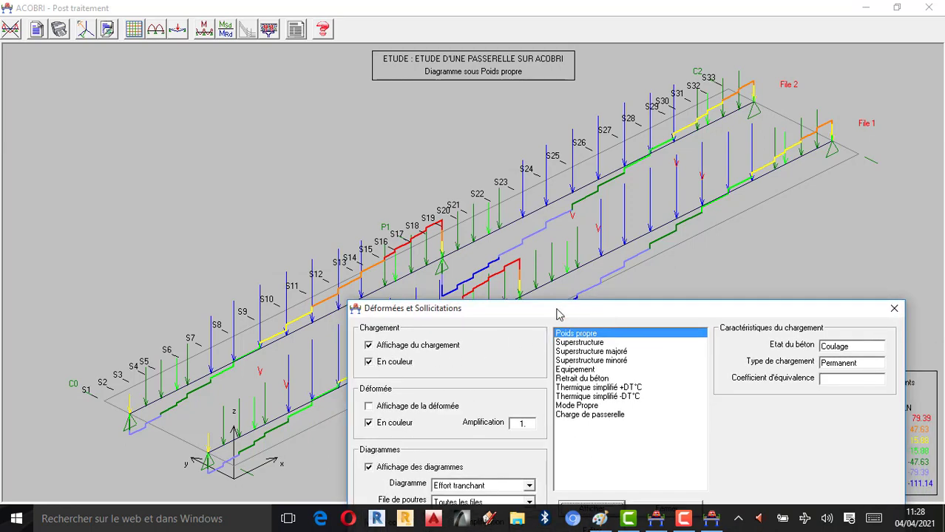
{"action": "left_click_drag", "start_coordinate": [558, 314], "coordinate": [379, 120]}
{"action": "left_click", "coordinate": [191, 151]}
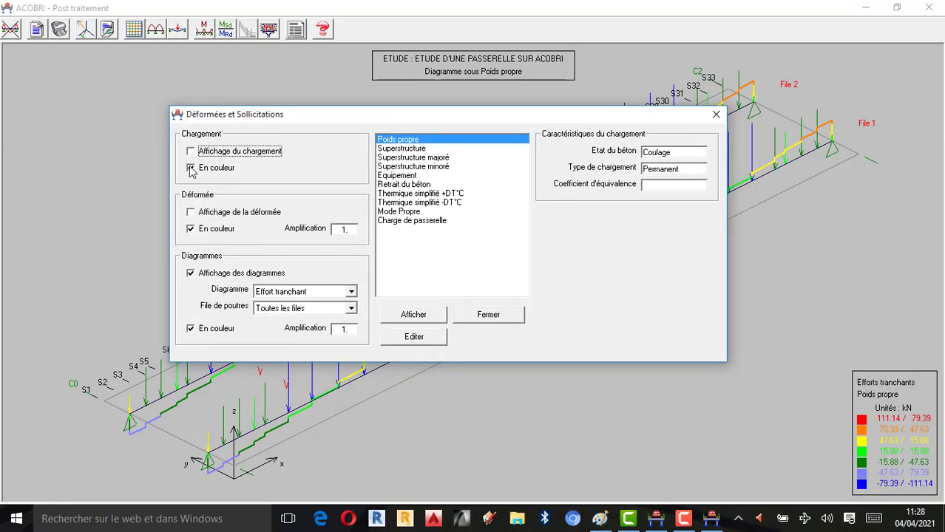
{"action": "left_click", "coordinate": [191, 168]}
{"action": "left_click", "coordinate": [415, 320]}
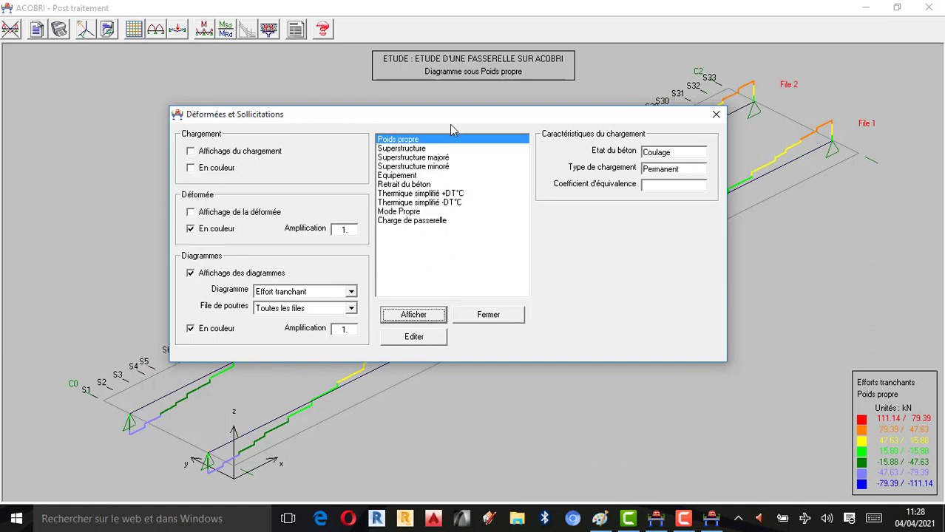
{"action": "left_click_drag", "start_coordinate": [451, 123], "coordinate": [679, 404]}
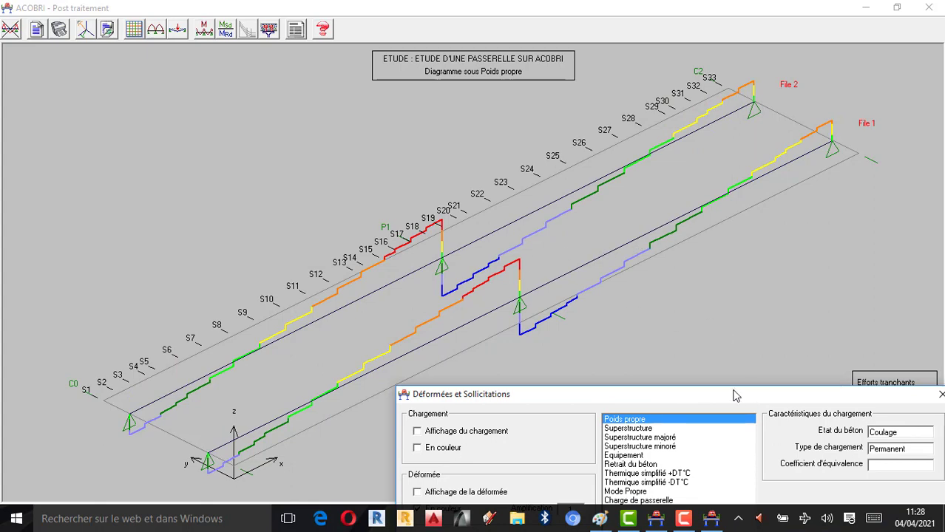
Display the Poids propre shear force diagram only for beam line n° 1 : y = 100 cm.
{"action": "left_click_drag", "start_coordinate": [734, 393], "coordinate": [400, 41]}
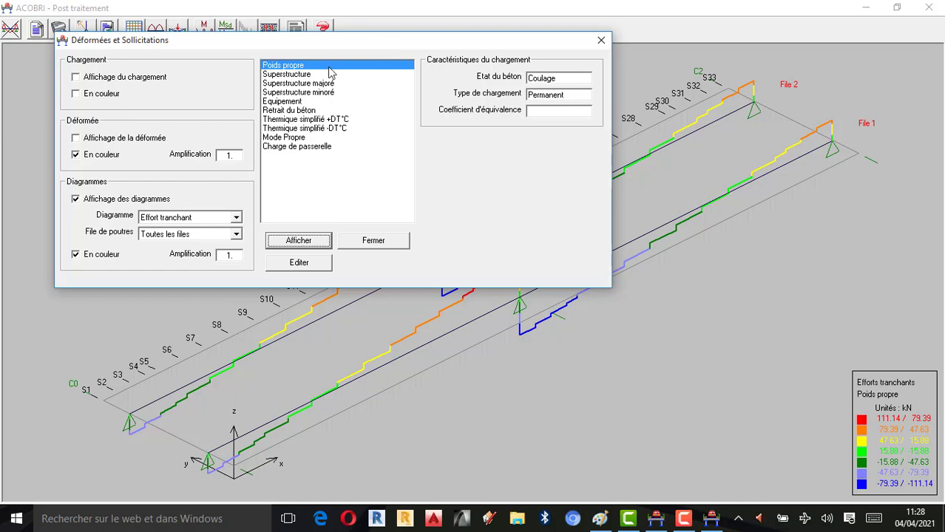
{"action": "left_click_drag", "start_coordinate": [338, 44], "coordinate": [312, 13]}
{"action": "left_click", "coordinate": [210, 202]}
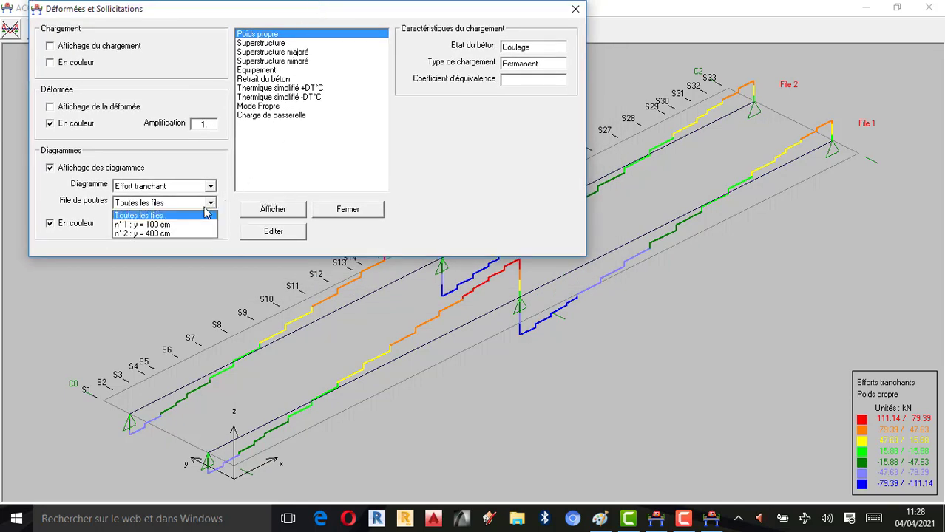
{"action": "left_click", "coordinate": [169, 225]}
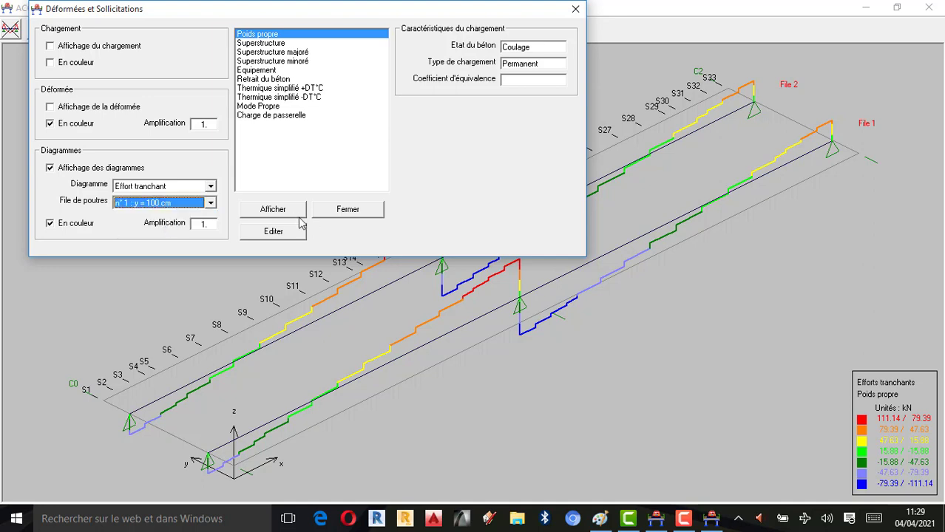
{"action": "left_click", "coordinate": [291, 212]}
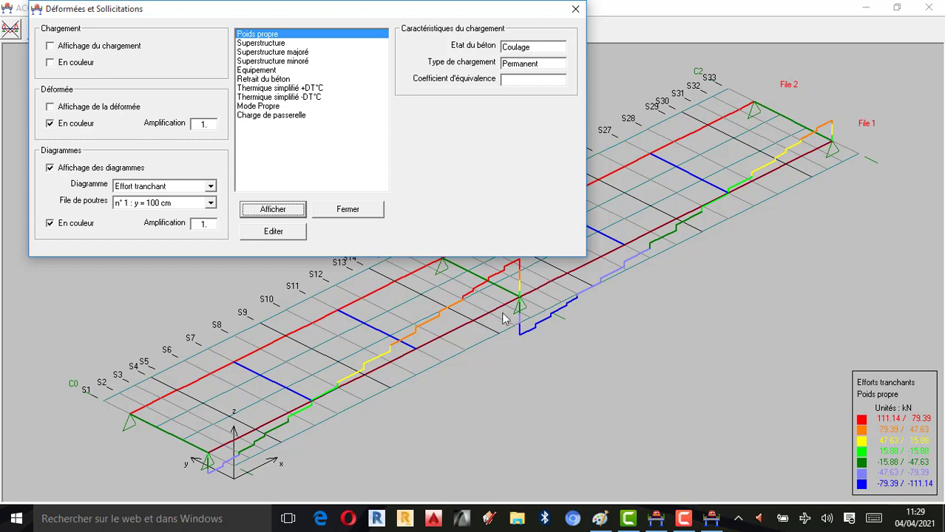
Redraw the Poids propre shear force diagram for all beam lines (Toutes les files).
{"action": "left_click", "coordinate": [211, 202]}
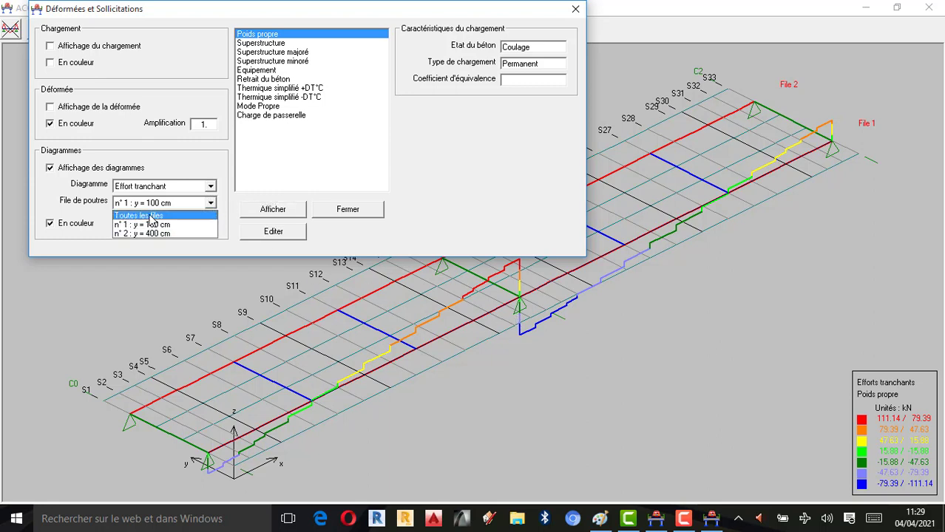
{"action": "left_click", "coordinate": [144, 215]}
{"action": "left_click", "coordinate": [271, 210]}
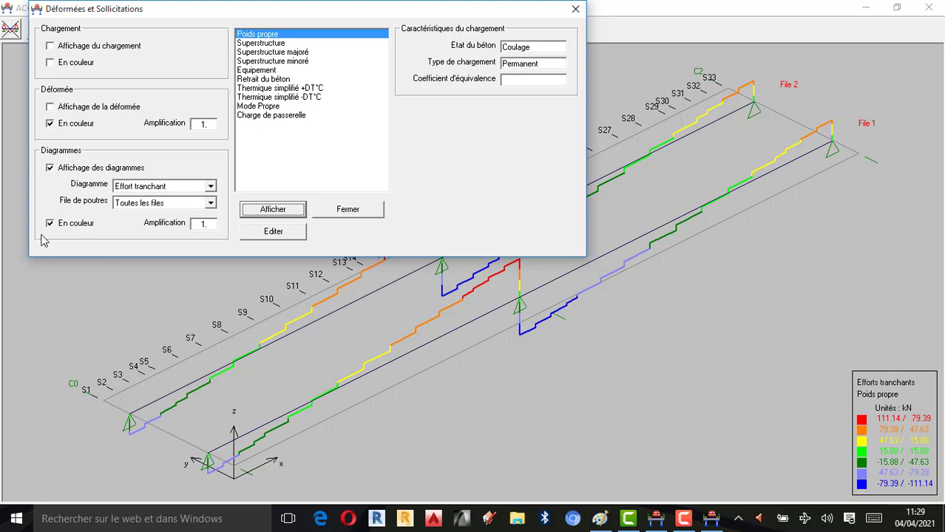
Turn off the diagrams and display the Superstructure loading arrows on the finite element model.
{"action": "left_click", "coordinate": [51, 167]}
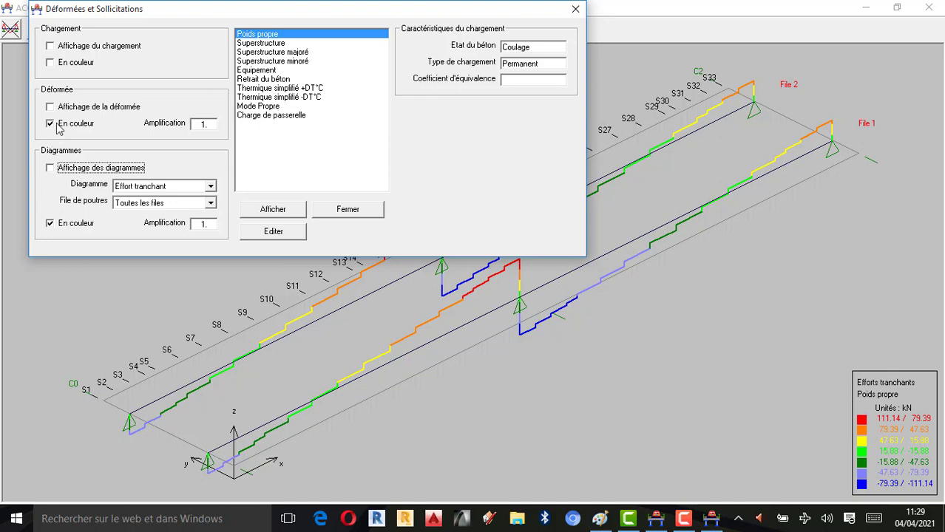
{"action": "left_click", "coordinate": [62, 48]}
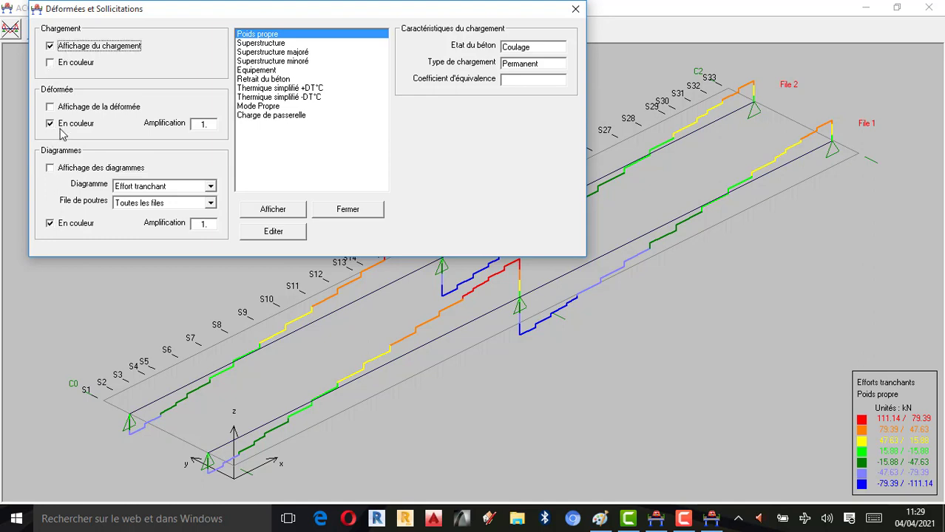
{"action": "left_click", "coordinate": [260, 45]}
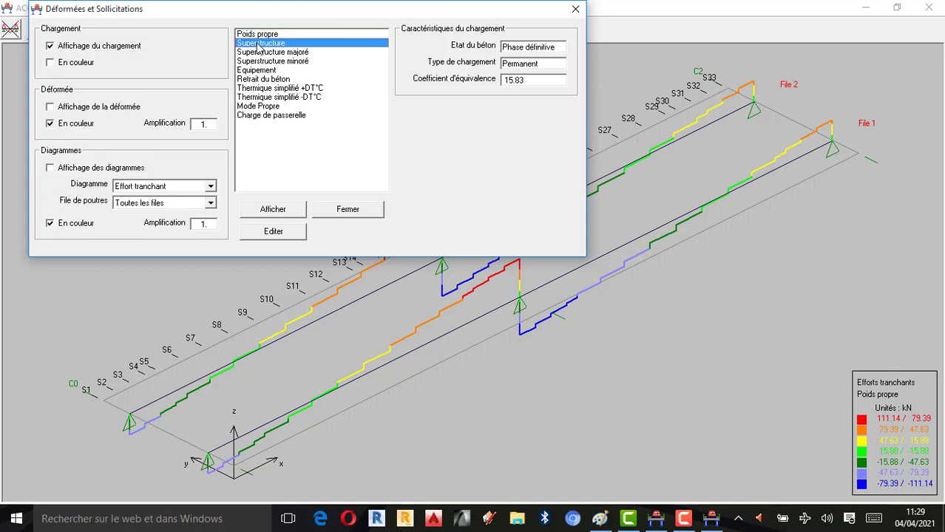
{"action": "left_click", "coordinate": [279, 210]}
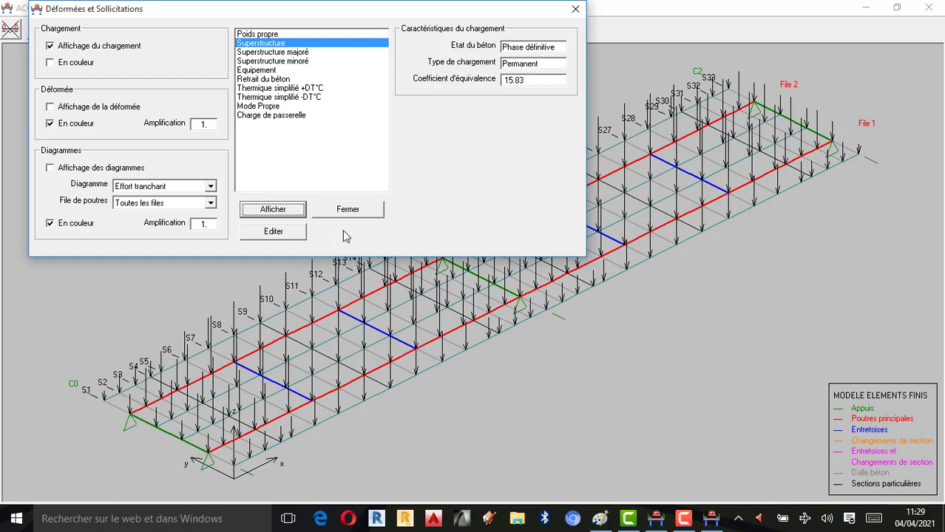
{"action": "left_click_drag", "start_coordinate": [362, 10], "coordinate": [355, 10]}
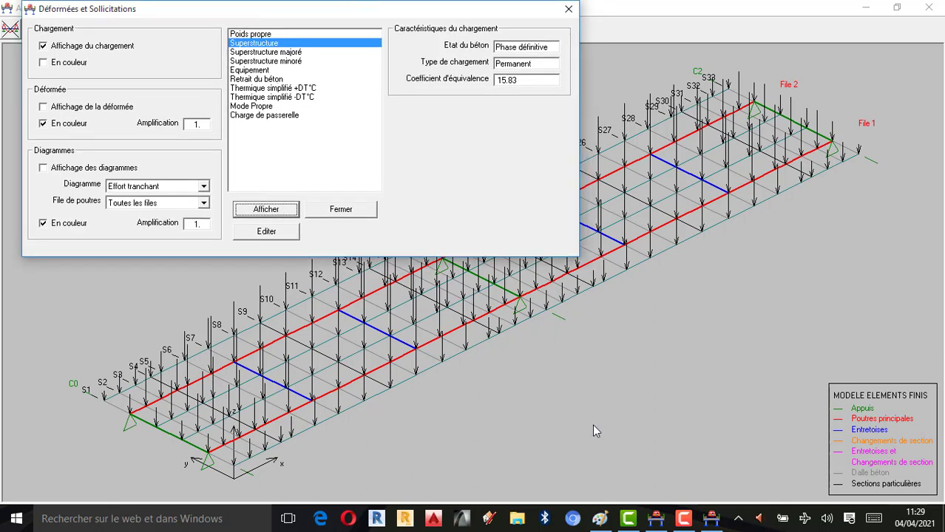
Compare the load arrows by displaying the Poids propre loading and then the Superstructure loading again.
{"action": "left_click", "coordinate": [250, 35]}
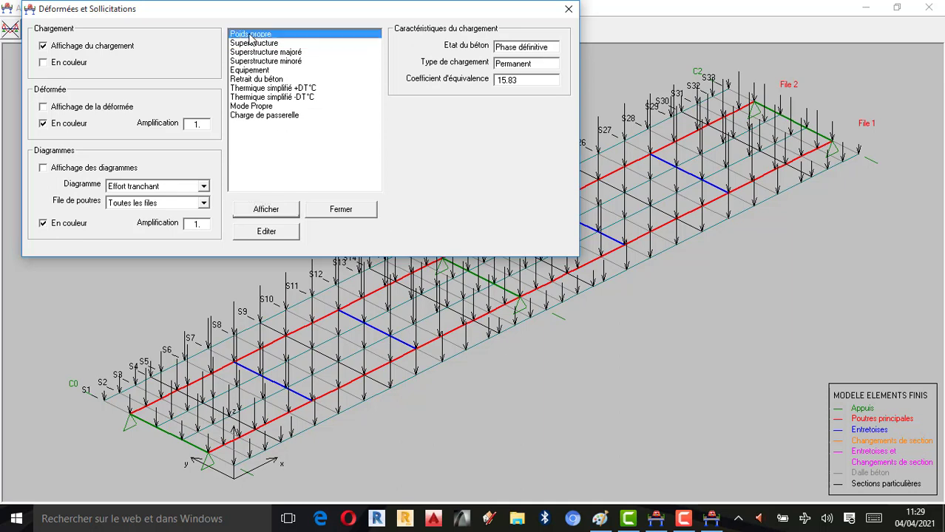
{"action": "left_click", "coordinate": [265, 210]}
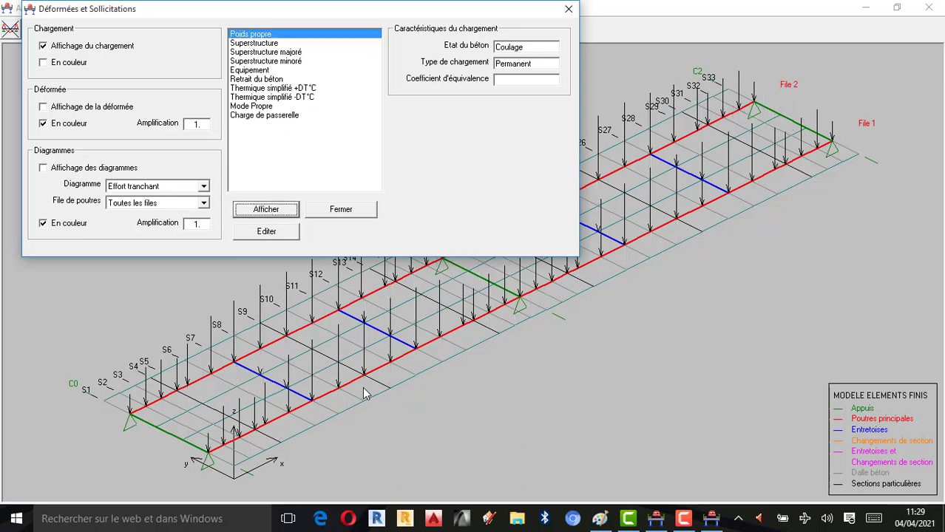
{"action": "left_click", "coordinate": [262, 44]}
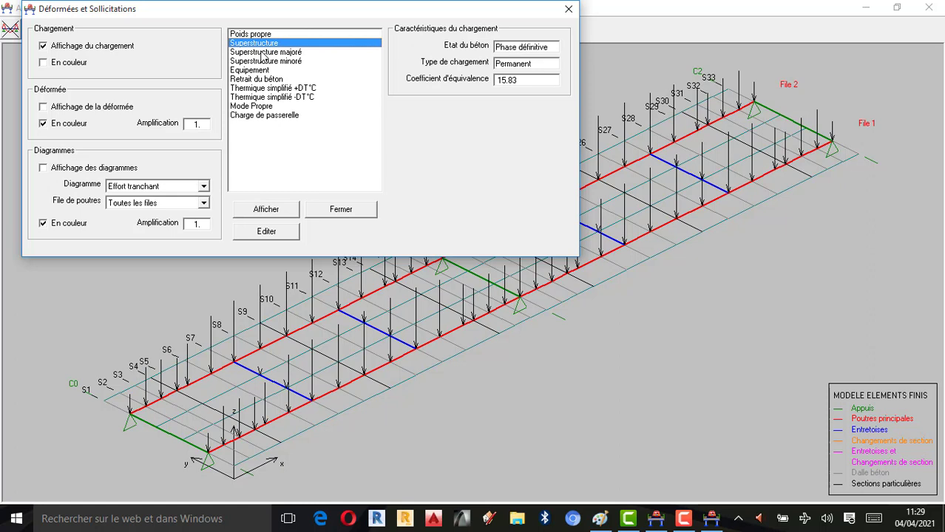
{"action": "left_click", "coordinate": [271, 212]}
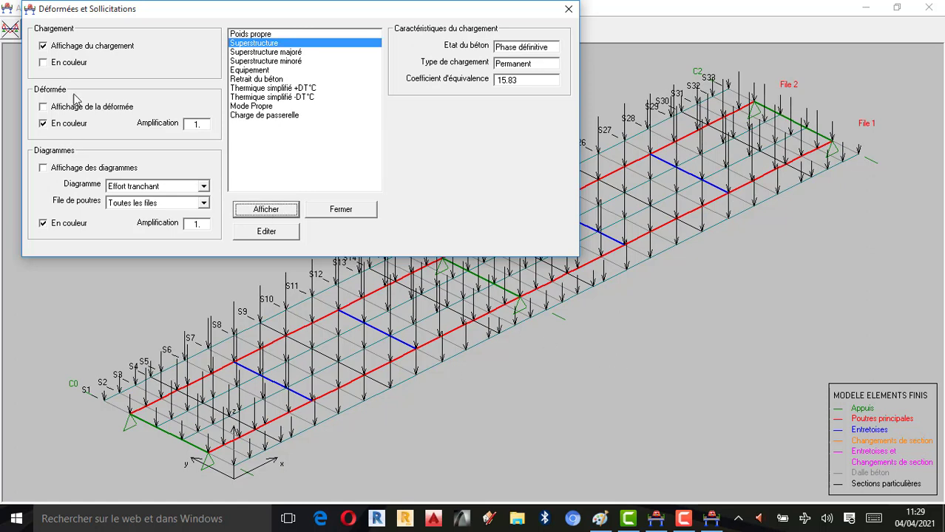
Show the Superstructure loading arrows in colour on the finite element model.
{"action": "left_click", "coordinate": [59, 65]}
{"action": "left_click", "coordinate": [263, 212]}
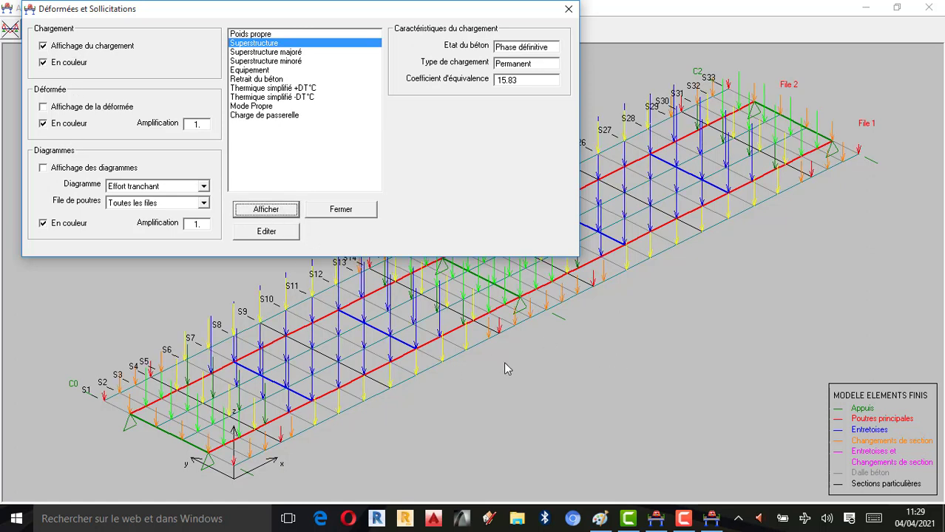
{"action": "left_click_drag", "start_coordinate": [304, 15], "coordinate": [311, 89]}
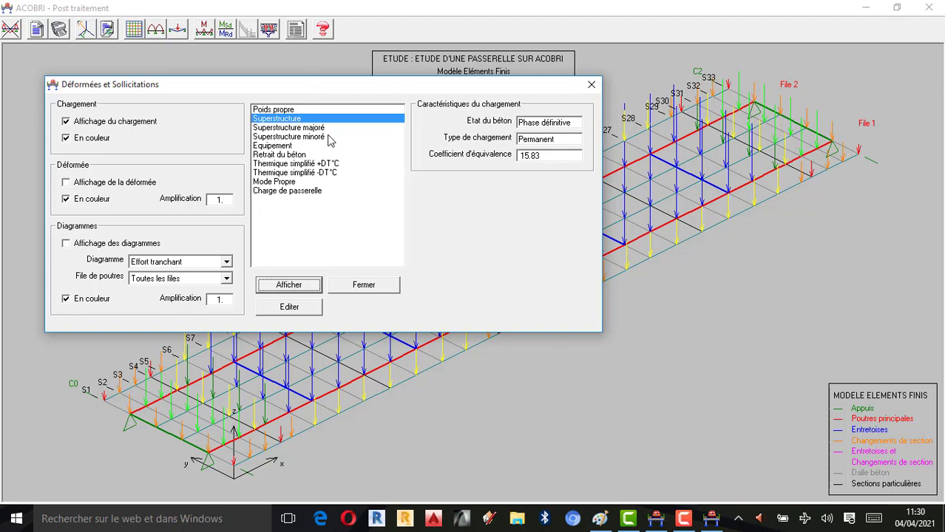
Display the Charge de passerelle load case with envelope values and the diagrams turned off.
{"action": "left_click", "coordinate": [289, 192]}
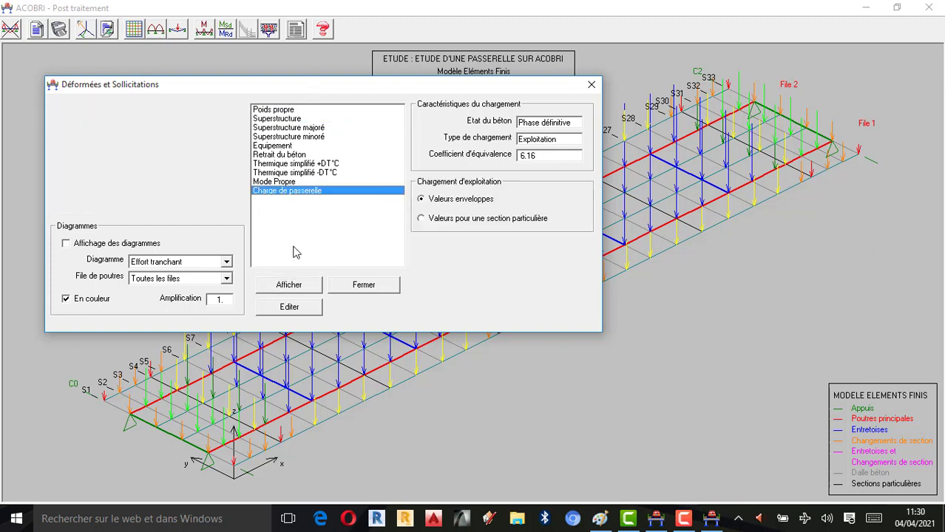
{"action": "left_click", "coordinate": [290, 286]}
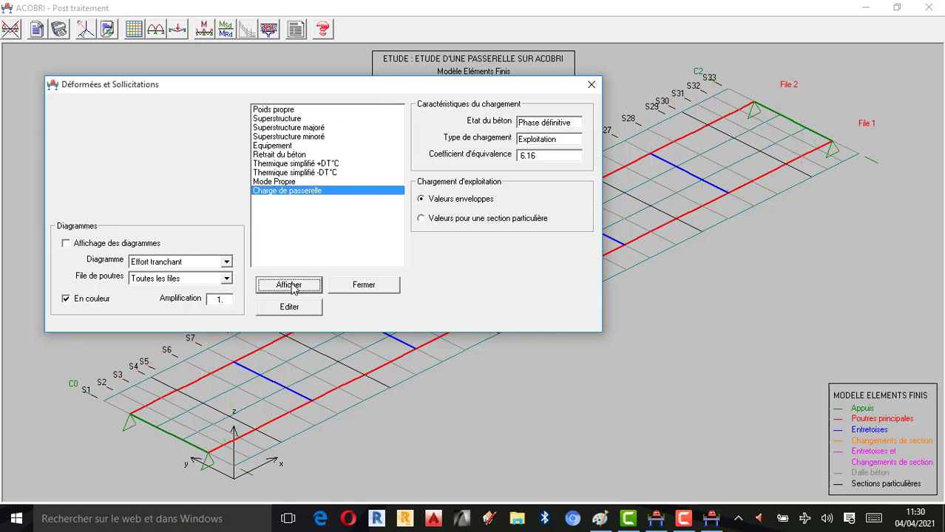
{"action": "left_click_drag", "start_coordinate": [344, 92], "coordinate": [323, 59]}
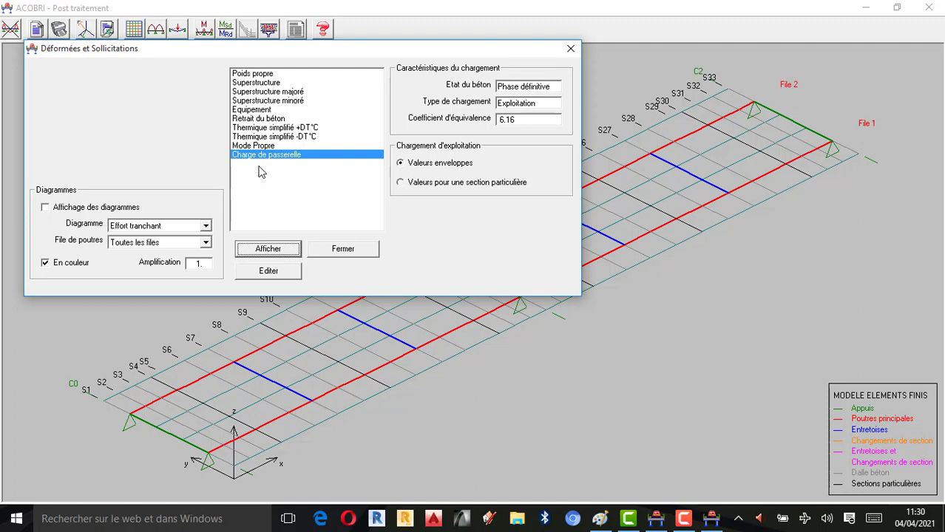
Display the coloured Effort tranchant diagram under Superstructure for all beam lines, together with the load arrows.
{"action": "left_click", "coordinate": [260, 83]}
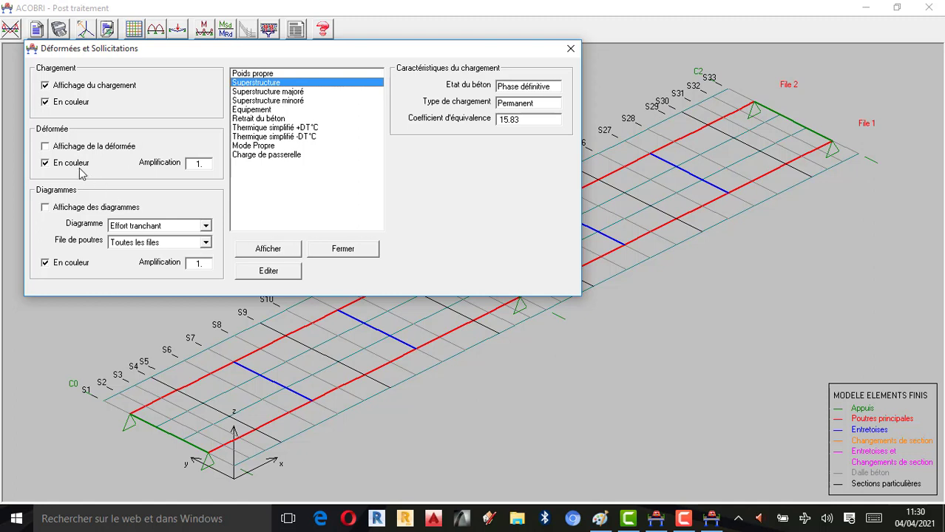
{"action": "left_click", "coordinate": [49, 209]}
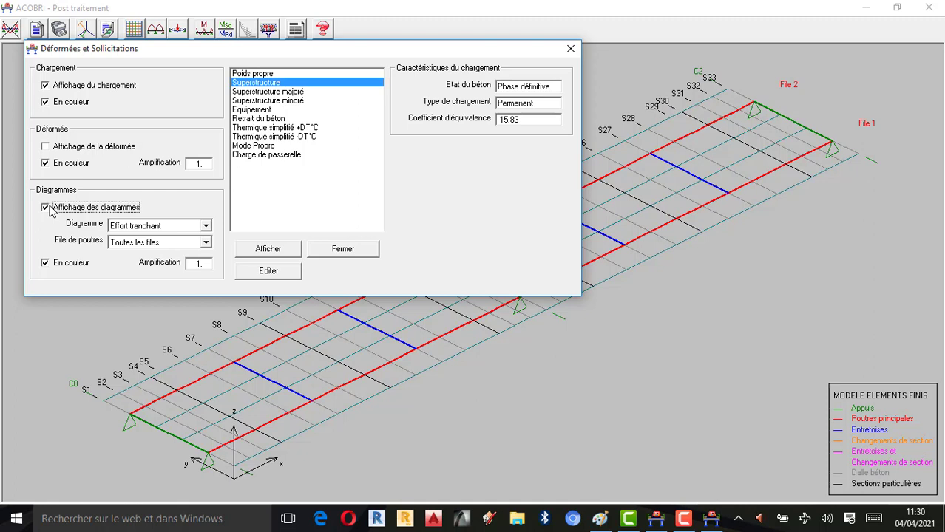
{"action": "left_click", "coordinate": [269, 251]}
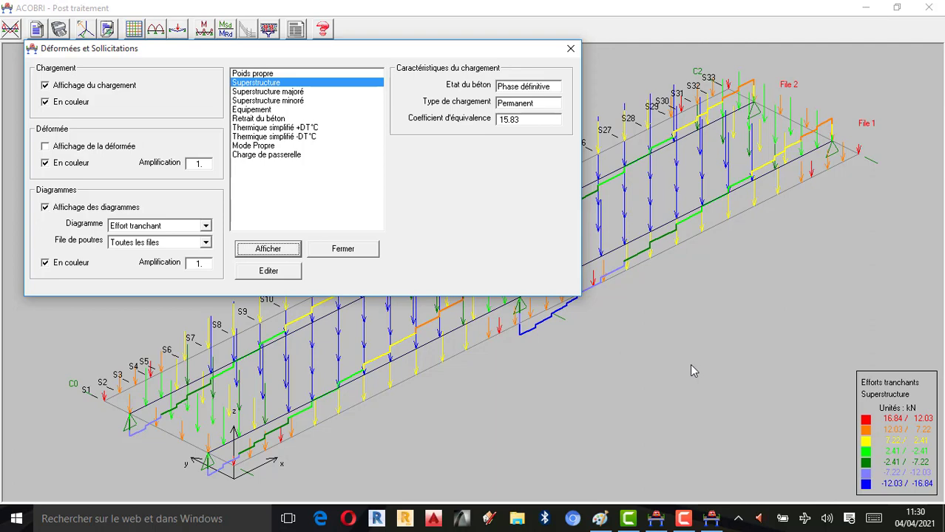
{"action": "left_click_drag", "start_coordinate": [340, 55], "coordinate": [395, 36]}
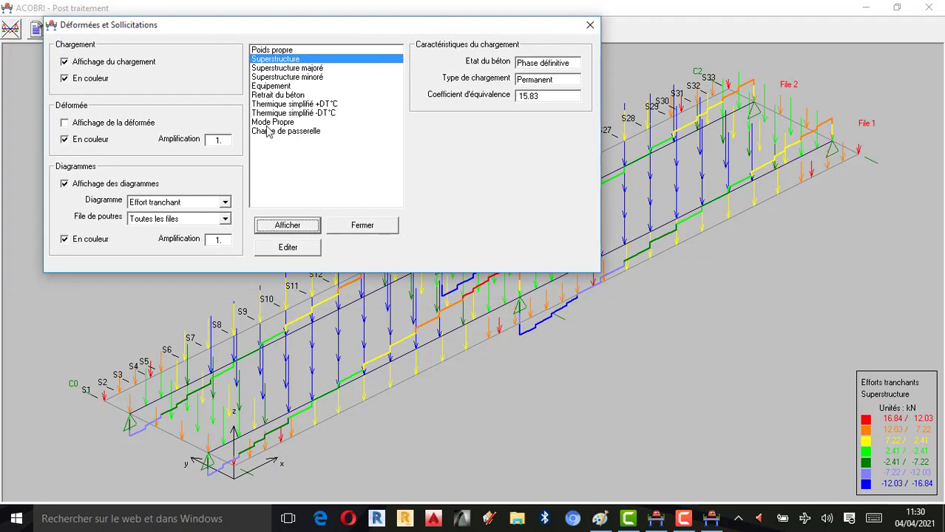
Switch the Superstructure diagram to Moment de flexion and display it for all beam lines.
{"action": "left_click", "coordinate": [226, 202]}
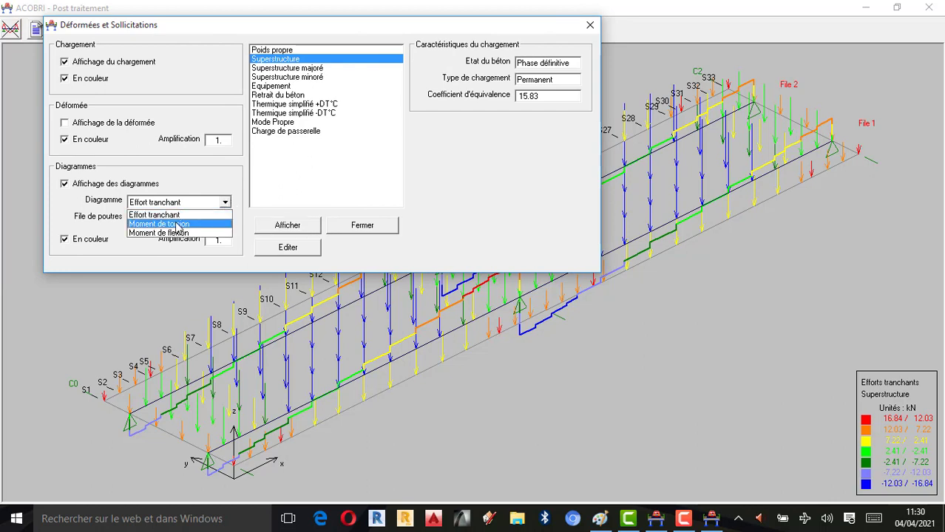
{"action": "left_click", "coordinate": [178, 234]}
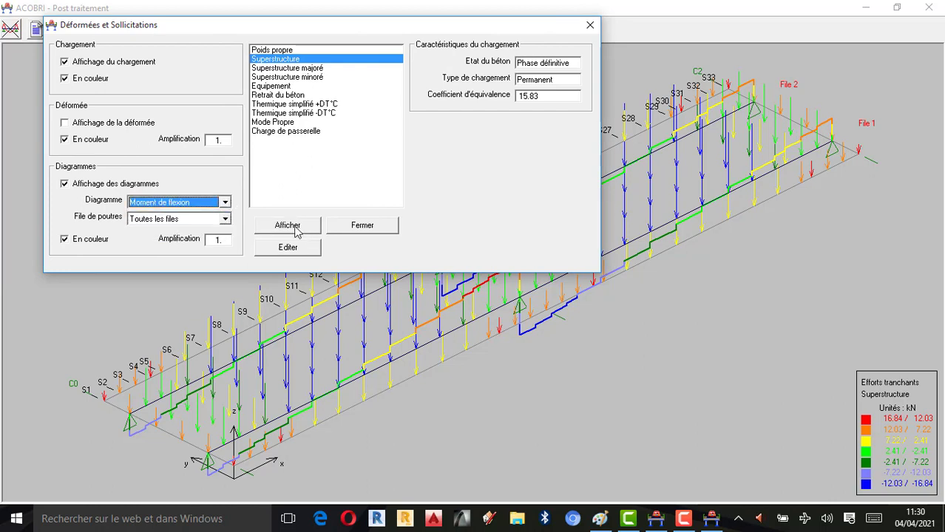
{"action": "left_click", "coordinate": [294, 226]}
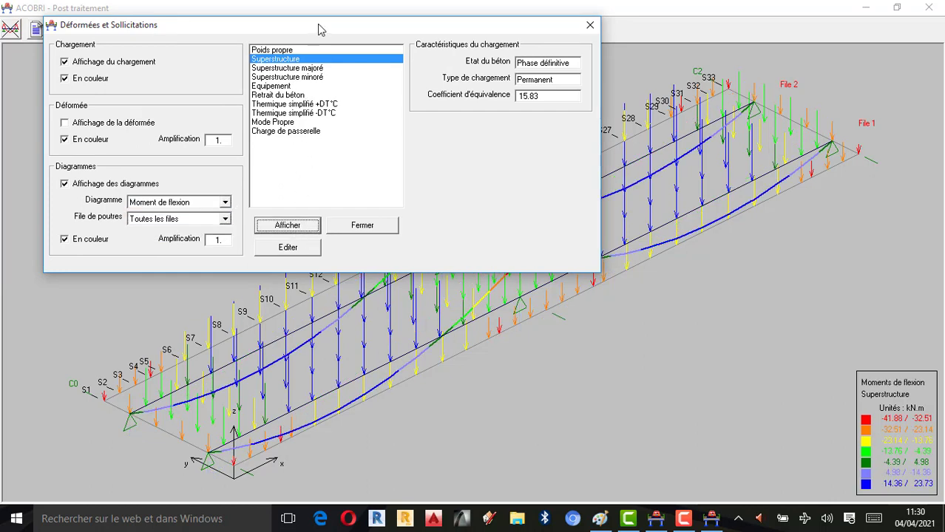
{"action": "left_click_drag", "start_coordinate": [319, 27], "coordinate": [282, 6]}
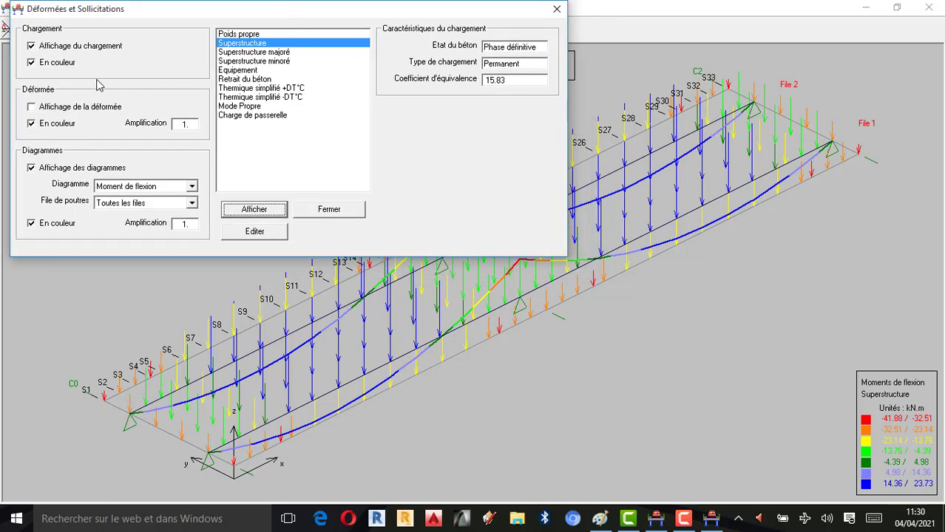
Turn off the Superstructure loading display and its colouring, and redraw the bending moment diagram without load arrows.
{"action": "left_click", "coordinate": [32, 45]}
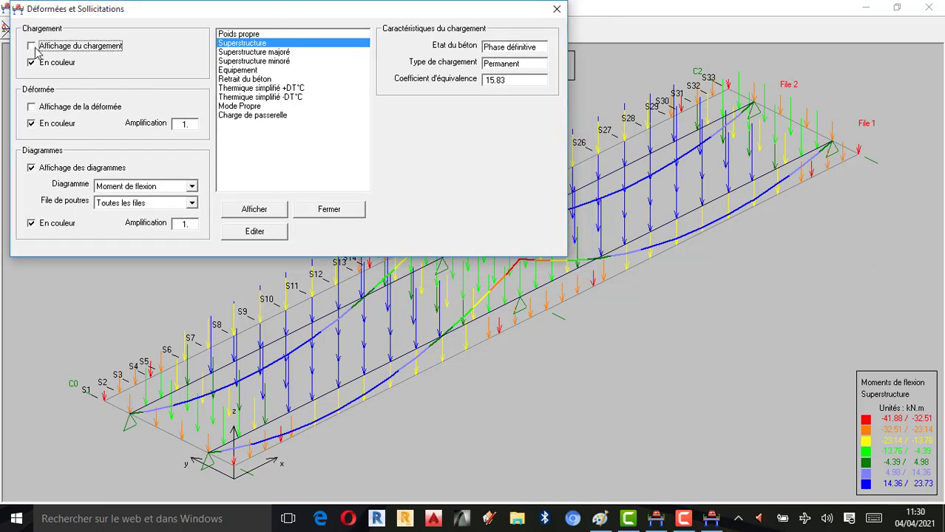
{"action": "left_click", "coordinate": [32, 64]}
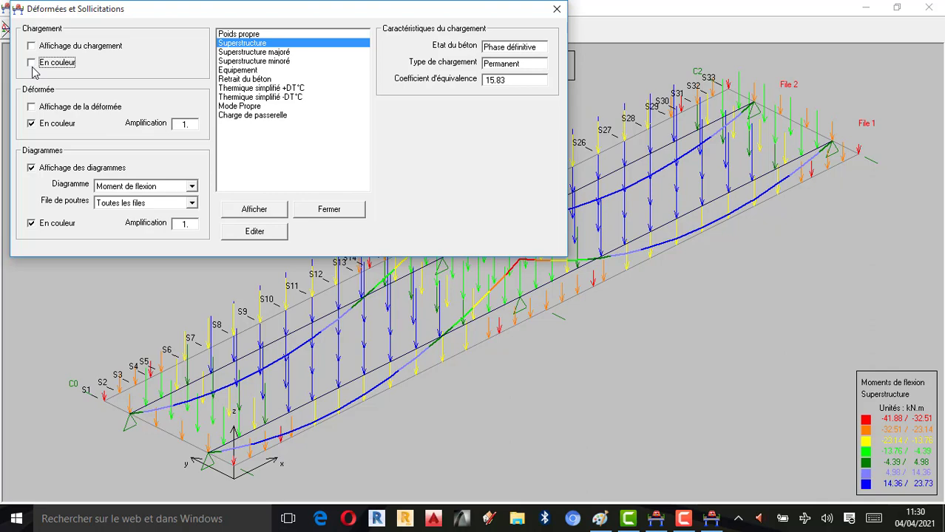
{"action": "left_click", "coordinate": [258, 212]}
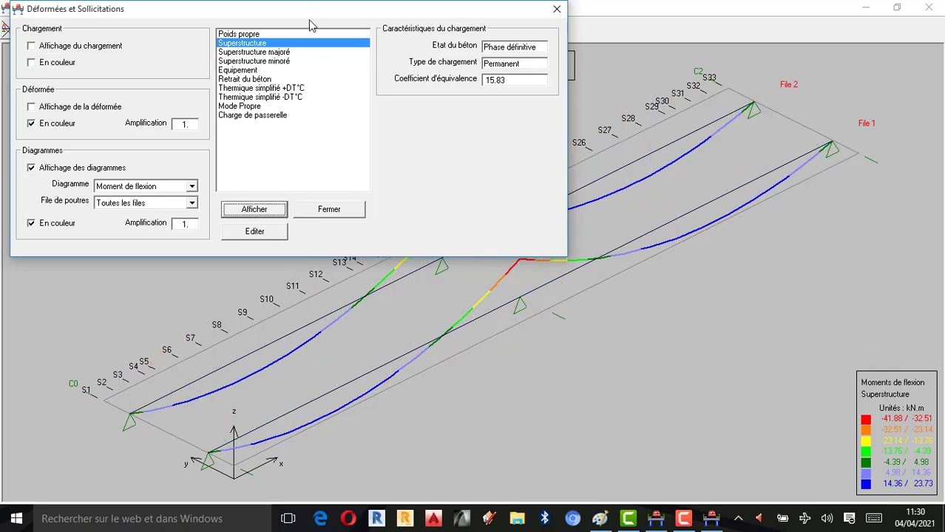
{"action": "left_click_drag", "start_coordinate": [307, 13], "coordinate": [757, 329]}
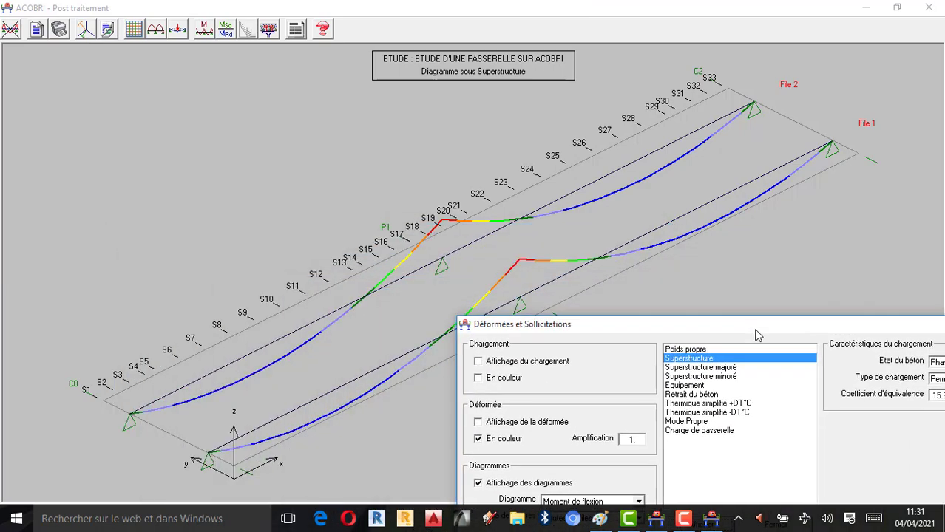
{"action": "left_click", "coordinate": [683, 519]}
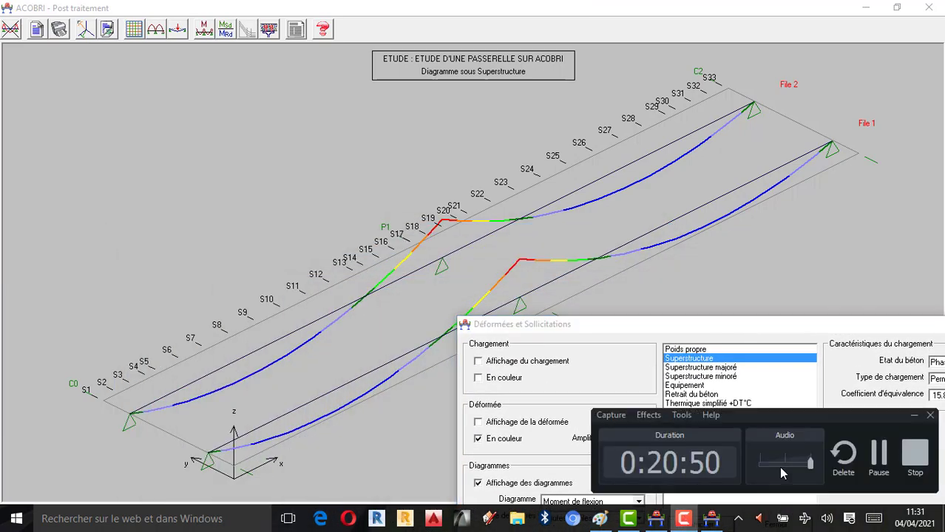
{"action": "left_click", "coordinate": [877, 460]}
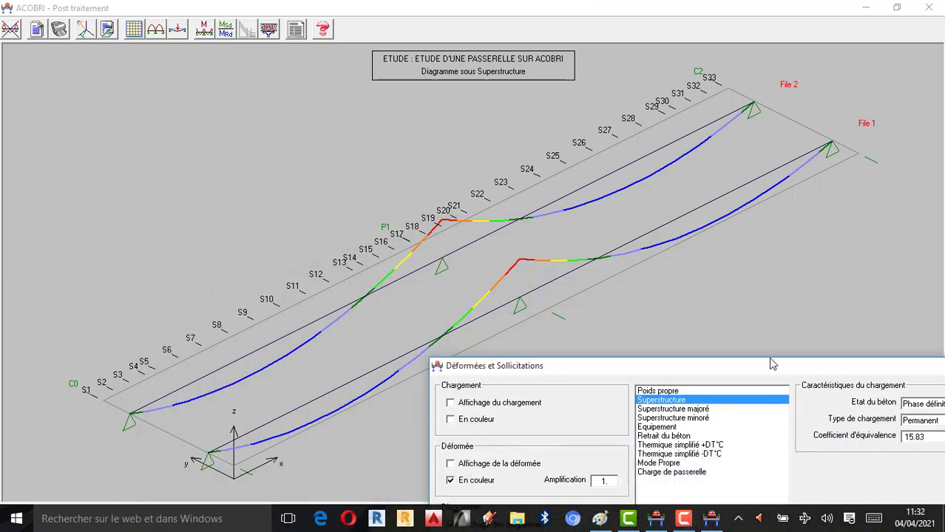
Switch the Superstructure diagram to Moment de torsion and display it for all beam lines.
{"action": "left_click_drag", "start_coordinate": [763, 368], "coordinate": [362, 25]}
{"action": "left_click", "coordinate": [202, 189]}
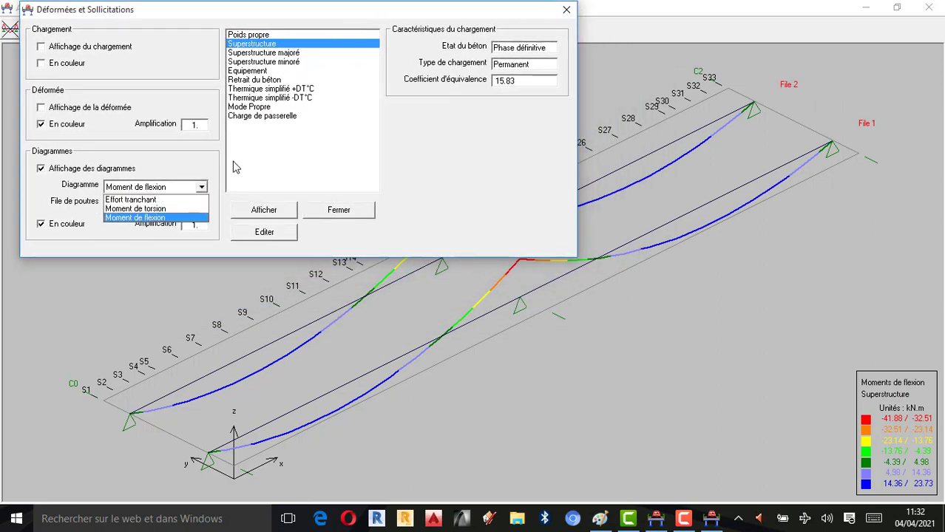
{"action": "left_click", "coordinate": [159, 211]}
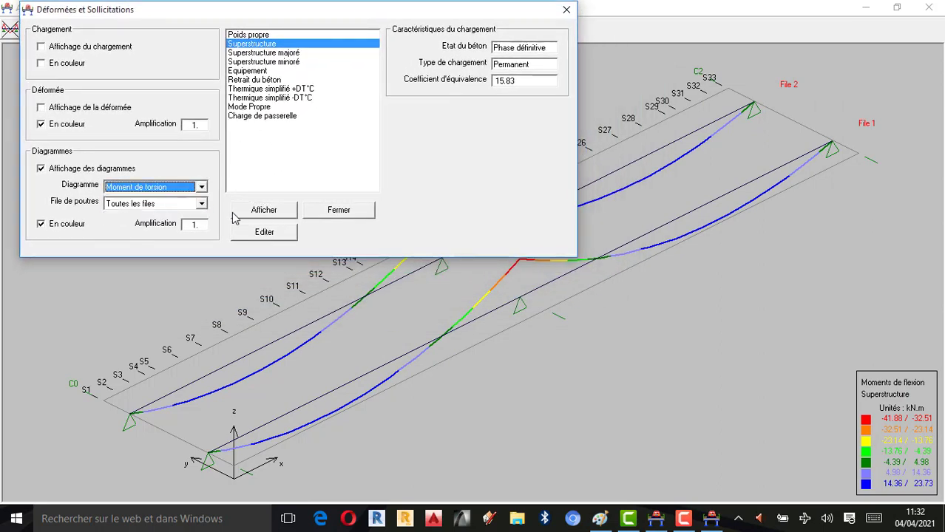
{"action": "left_click", "coordinate": [264, 211]}
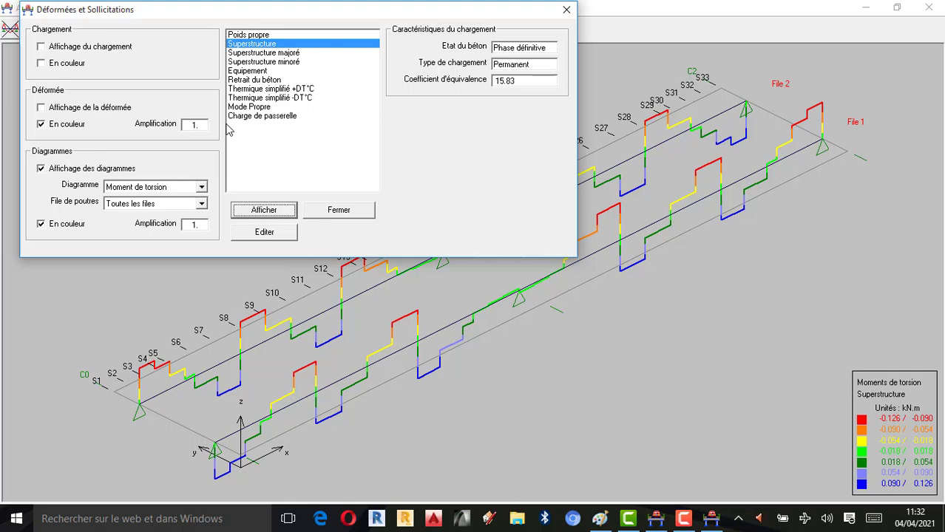
Display the Moment de flexion envelope diagram under Charge de passerelle for all beam lines and reposition the dialog to examine it.
{"action": "left_click", "coordinate": [270, 127]}
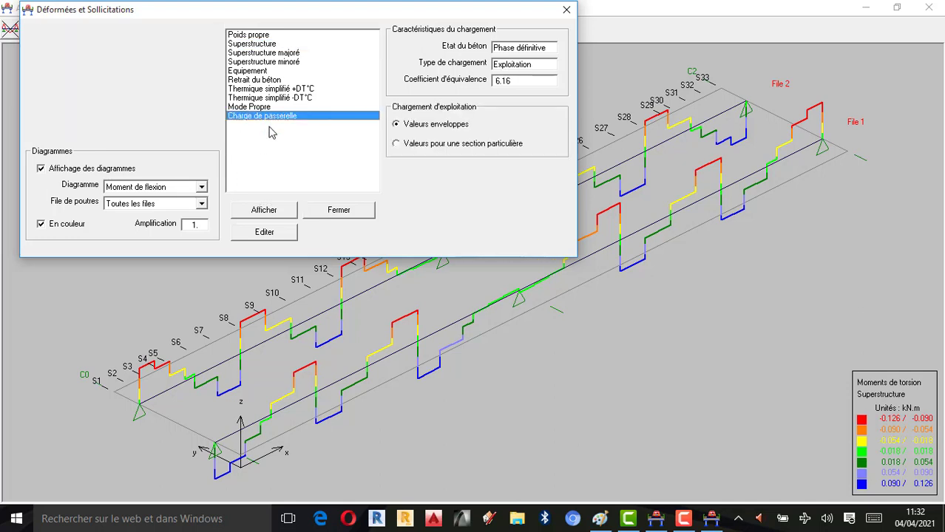
{"action": "left_click", "coordinate": [202, 187]}
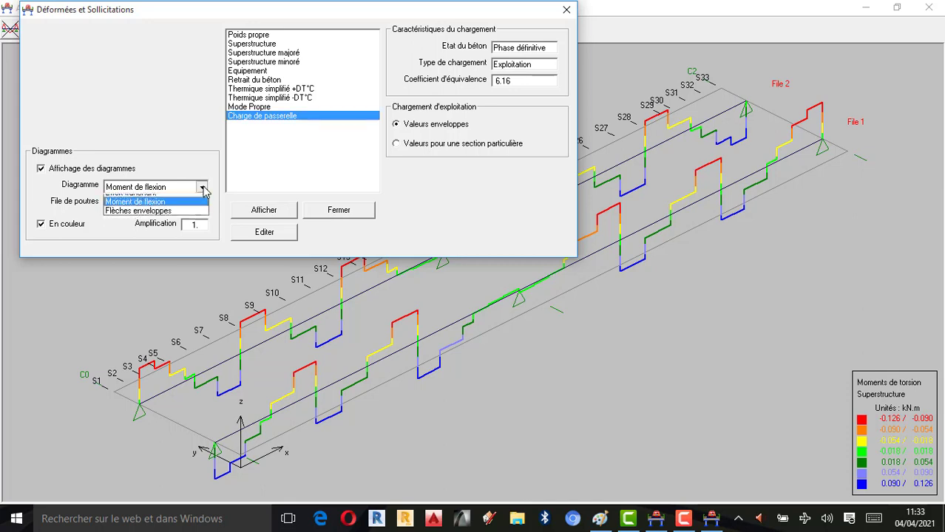
{"action": "left_click", "coordinate": [148, 207]}
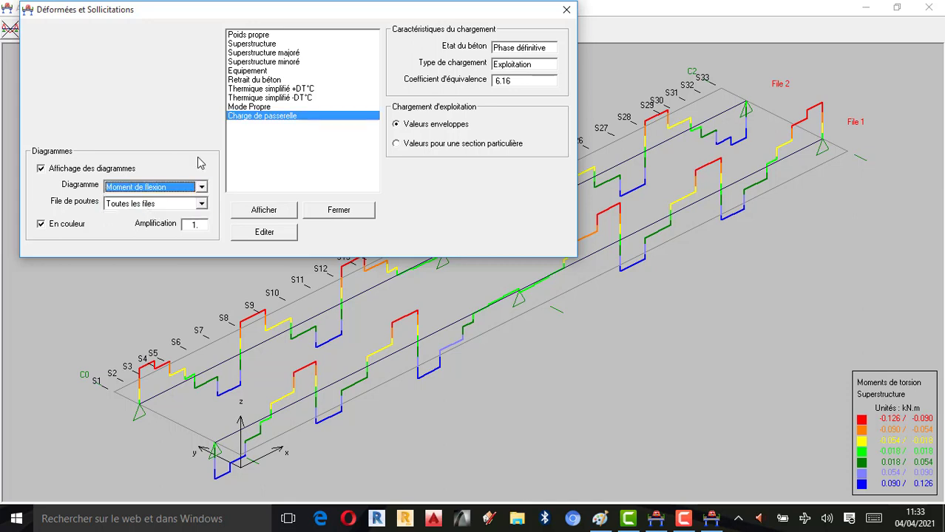
{"action": "left_click", "coordinate": [264, 211]}
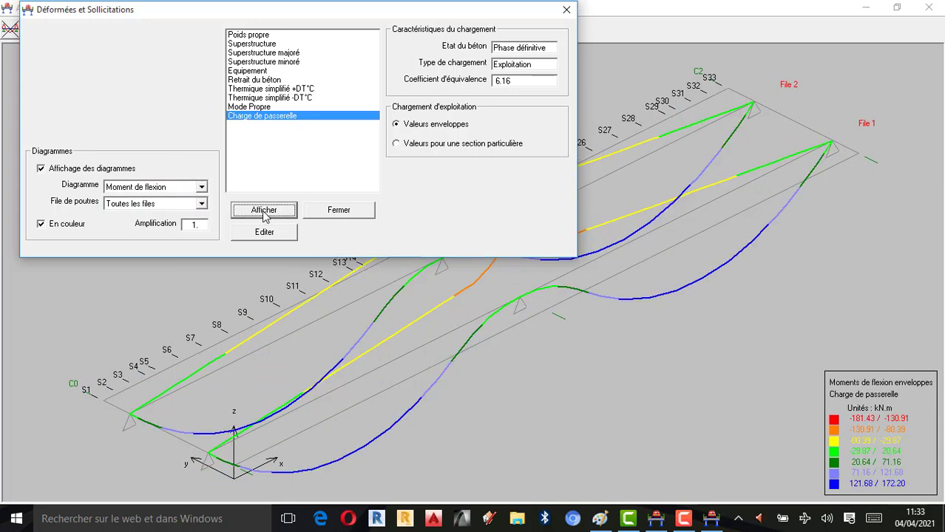
{"action": "left_click_drag", "start_coordinate": [343, 15], "coordinate": [256, 9]}
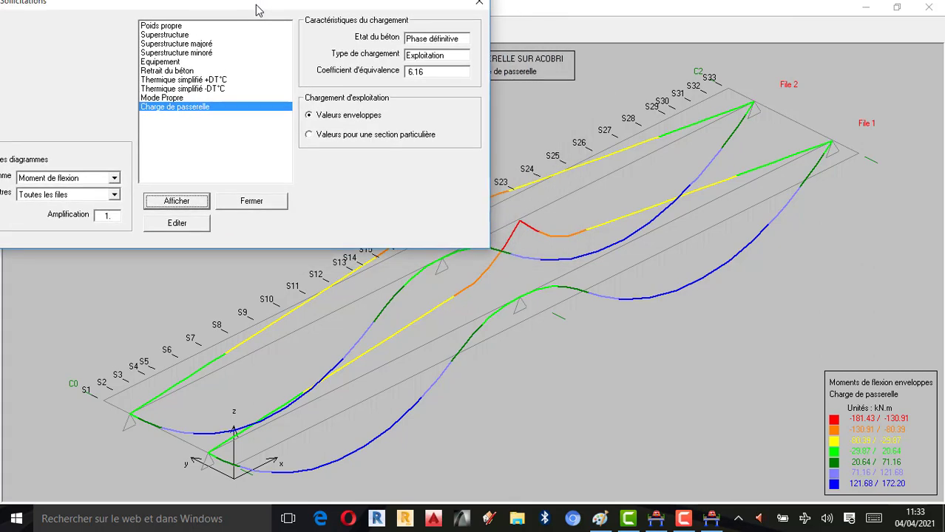
{"action": "left_click_drag", "start_coordinate": [258, 10], "coordinate": [351, 31]}
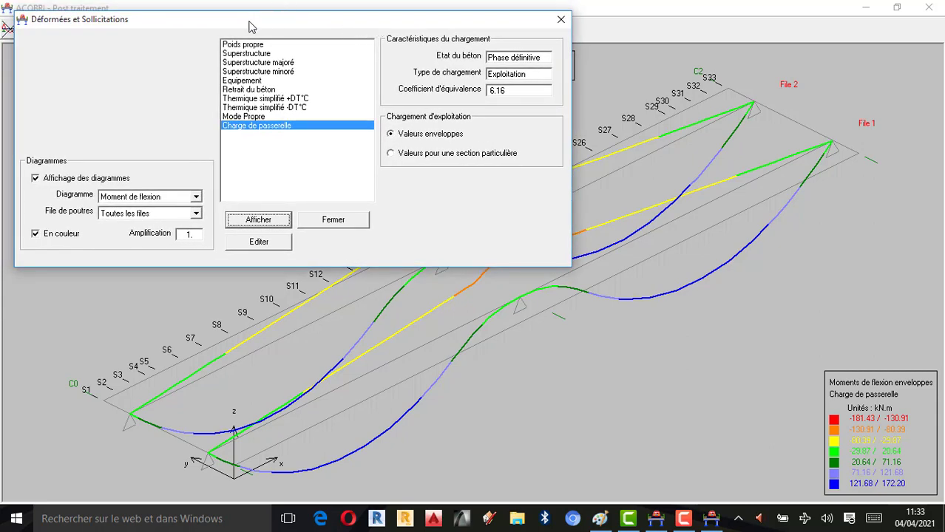
{"action": "mouse_move", "coordinate": [253, 28]}
{"action": "left_mouse_down"}
{"action": "mouse_move", "coordinate": [754, 334]}
{"action": "mouse_move", "coordinate": [690, 363]}
{"action": "mouse_move", "coordinate": [332, 157]}
{"action": "mouse_move", "coordinate": [241, 20]}
{"action": "left_mouse_up"}
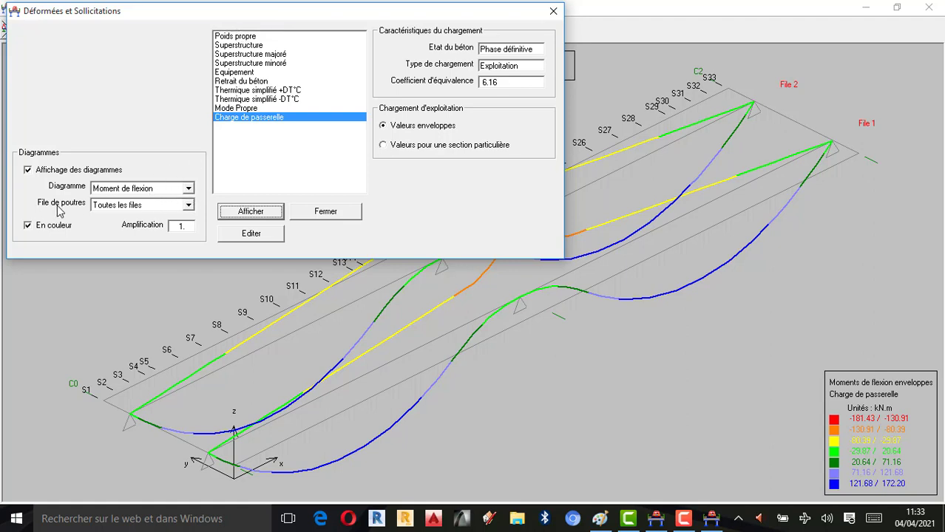
Restrict the Charge de passerelle bending moment envelope to beam line n° 1 (y = 100 cm) and examine its diagram.
{"action": "left_click", "coordinate": [188, 205]}
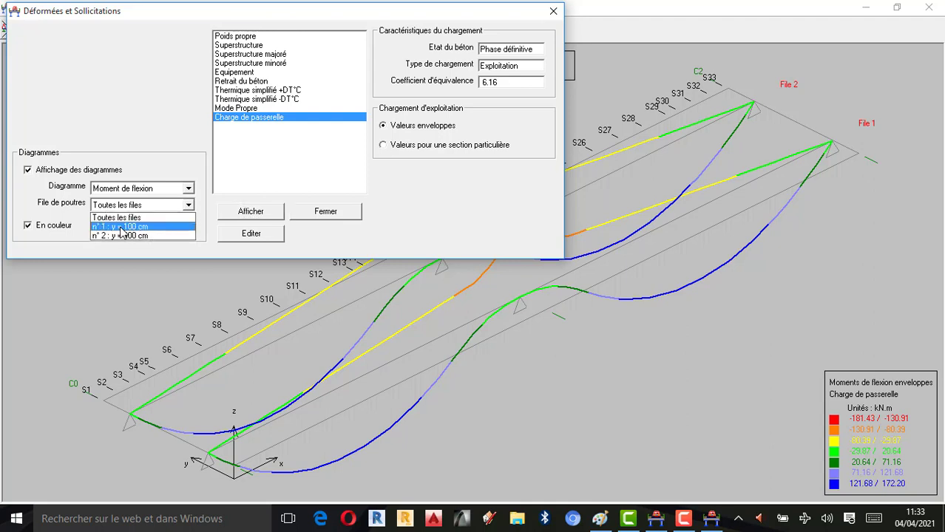
{"action": "left_click", "coordinate": [123, 227]}
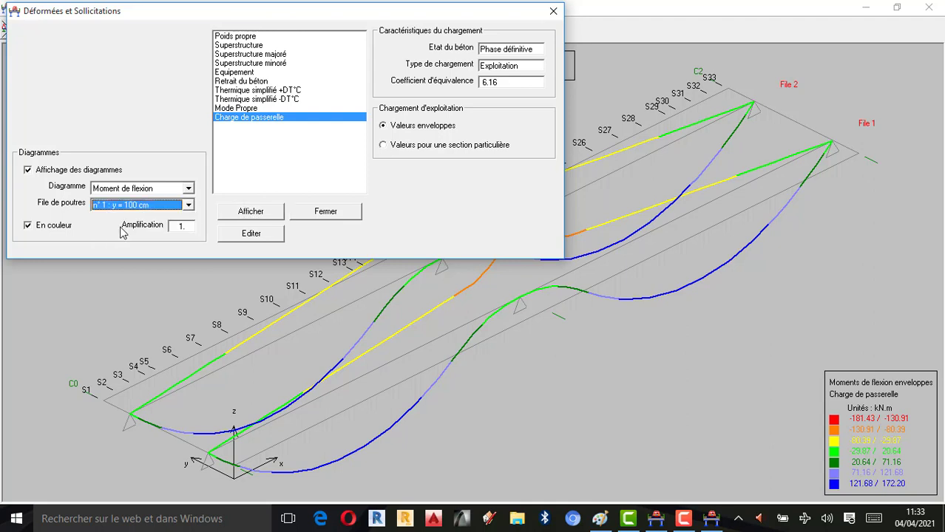
{"action": "left_click", "coordinate": [249, 215]}
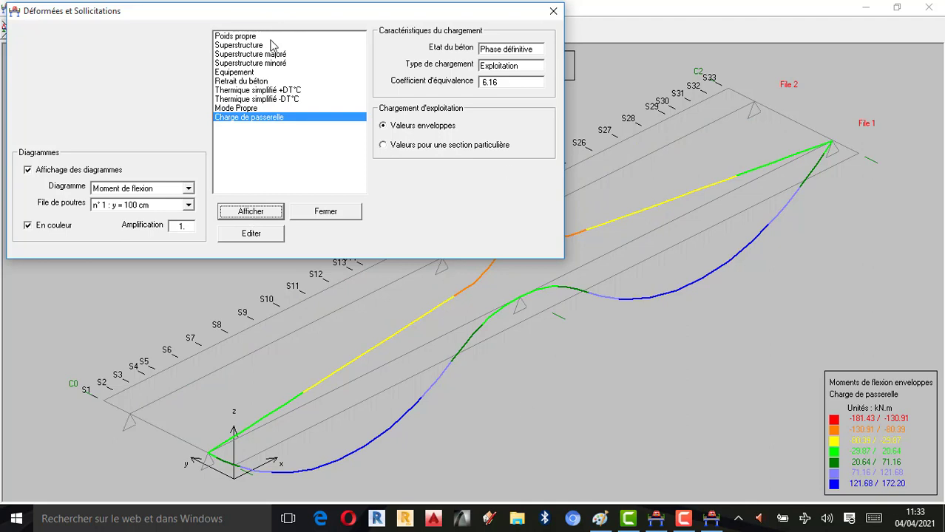
{"action": "left_click_drag", "start_coordinate": [276, 16], "coordinate": [182, 14]}
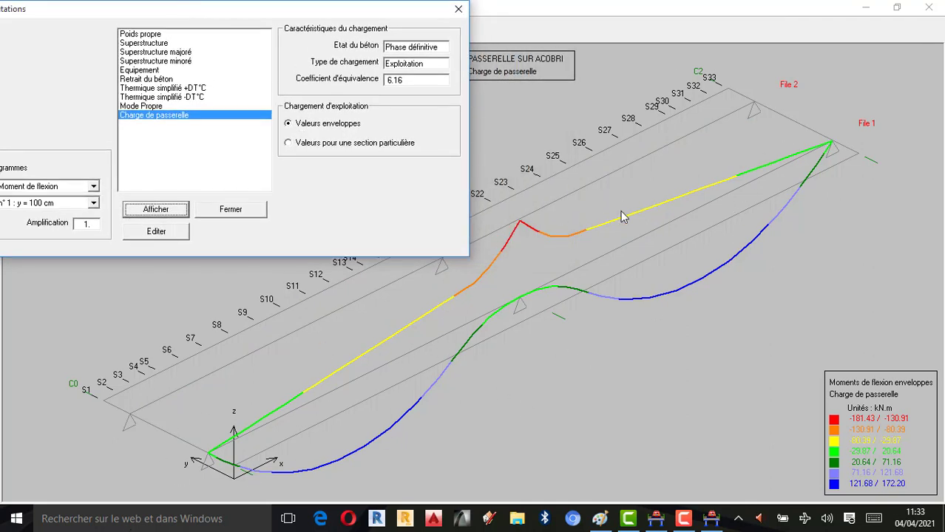
Display the Charge de passerelle bending moment envelope for beam line n° 2 (y = 400 cm) only.
{"action": "left_click_drag", "start_coordinate": [247, 16], "coordinate": [341, 17]}
{"action": "left_click", "coordinate": [185, 203]}
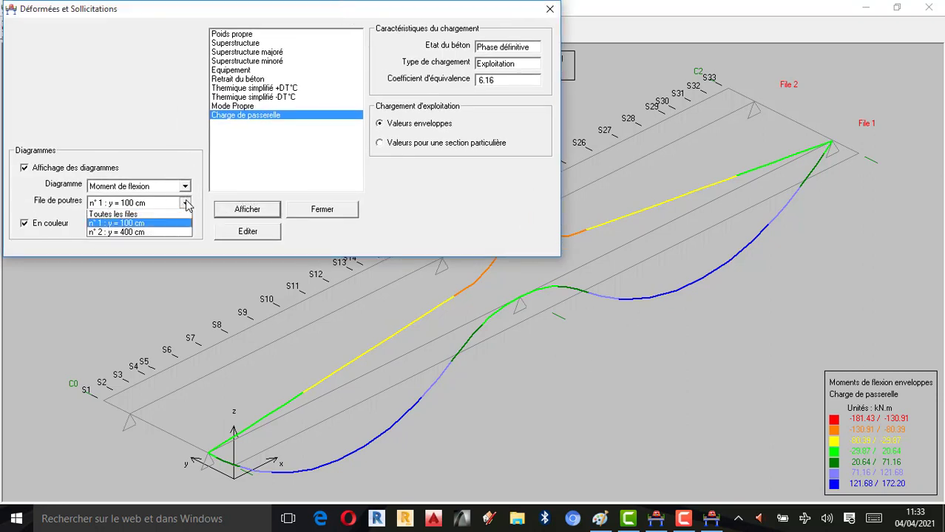
{"action": "left_click", "coordinate": [133, 233]}
{"action": "left_click", "coordinate": [247, 210]}
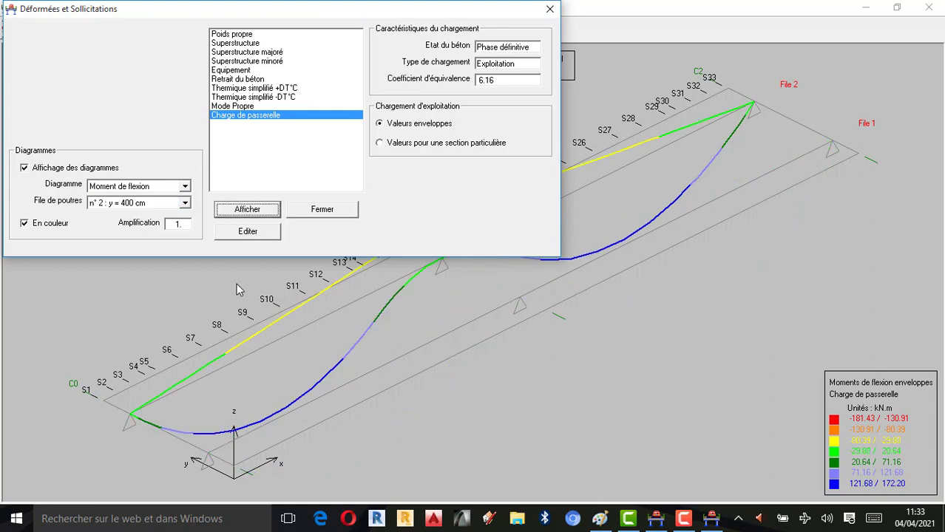
Redisplay the Charge de passerelle bending moment envelope with Toutes les files selected.
{"action": "left_click", "coordinate": [185, 204]}
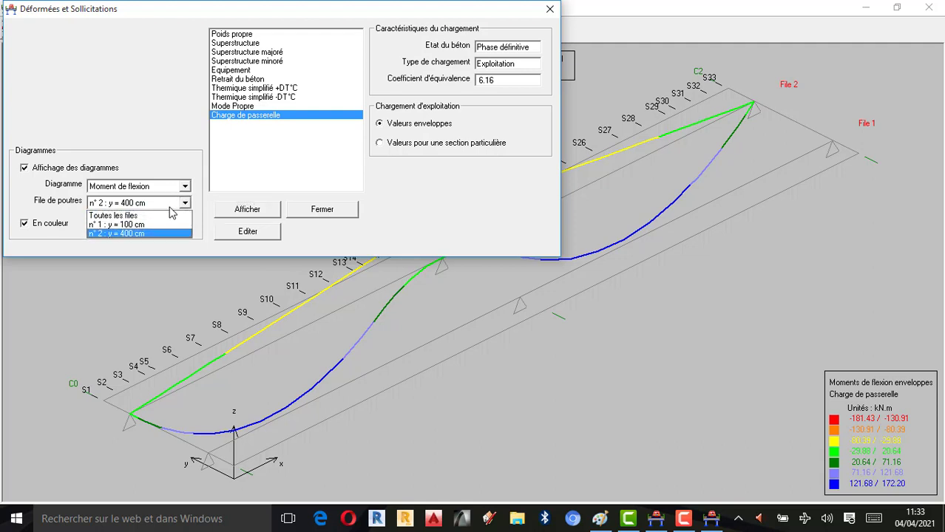
{"action": "left_click", "coordinate": [117, 216]}
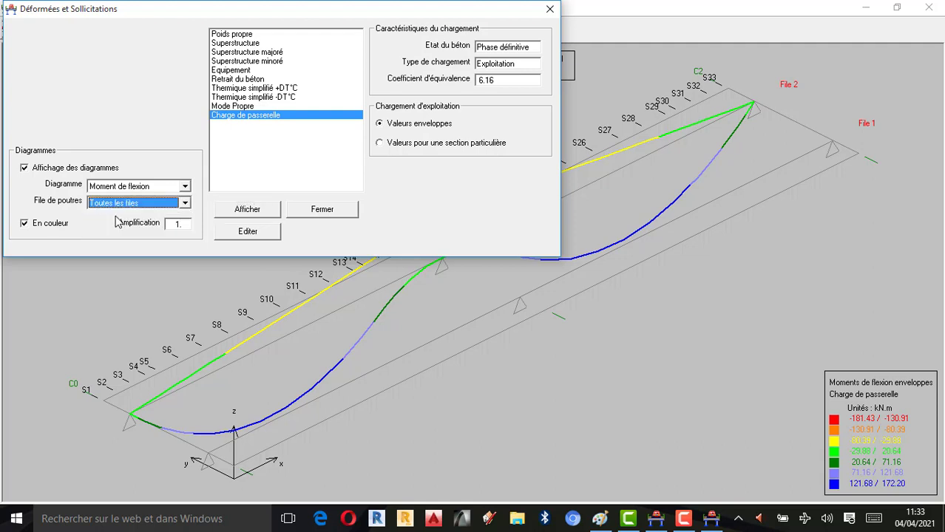
{"action": "left_click", "coordinate": [242, 212]}
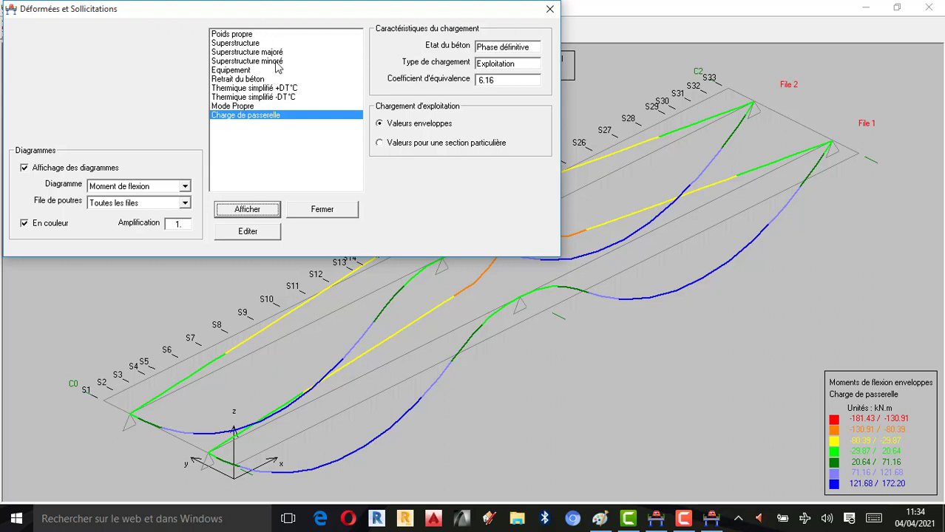
Display the Moment de torsion diagram under Equipement, and return to the Charge de passerelle bending moment envelope.
{"action": "left_click", "coordinate": [222, 70]}
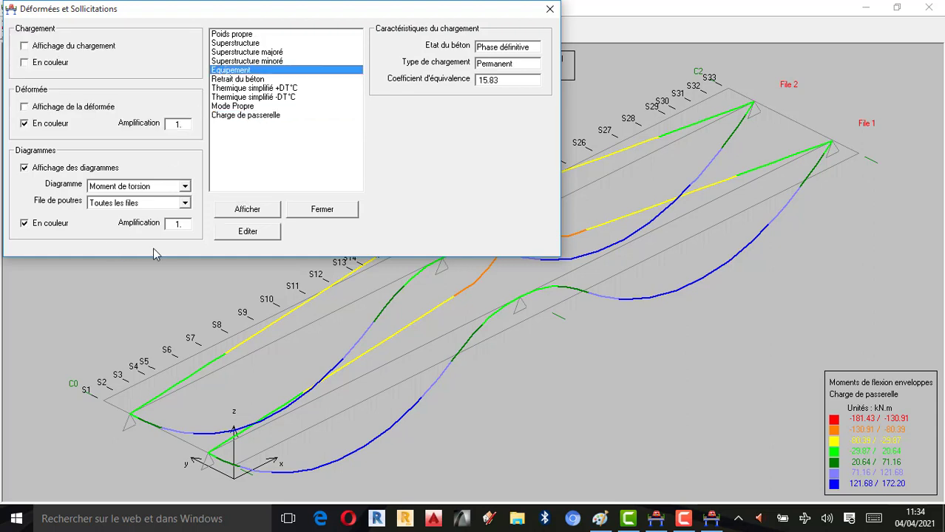
{"action": "left_click", "coordinate": [261, 212]}
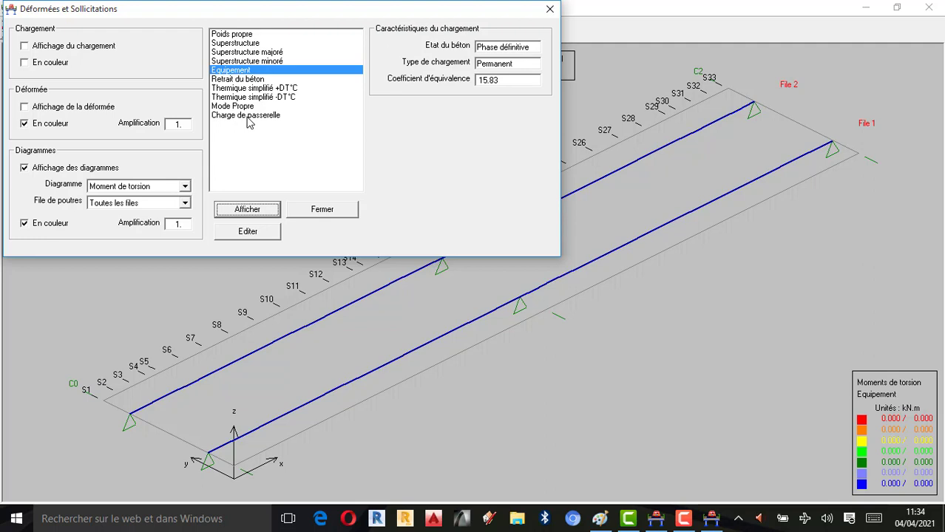
{"action": "left_click", "coordinate": [251, 116]}
{"action": "left_click", "coordinate": [247, 210]}
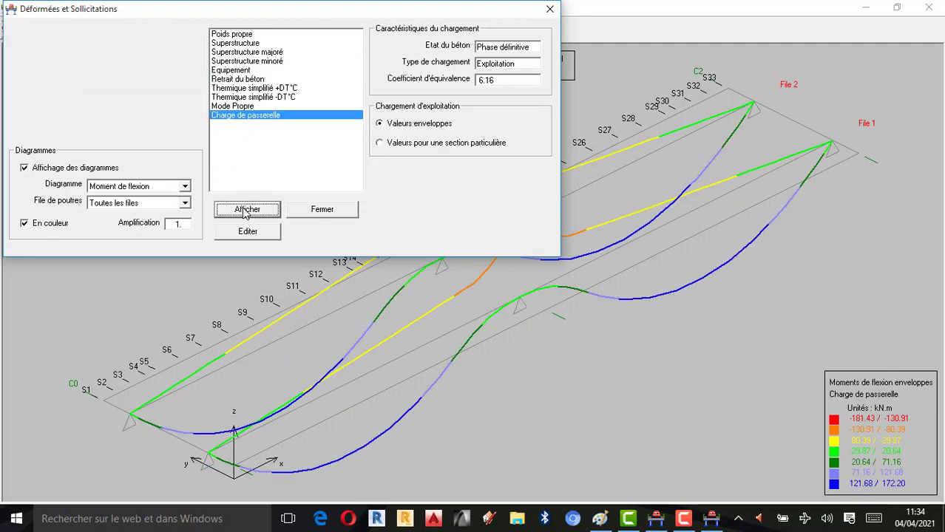
Display the Flèches enveloppes diagram for Charge de passerelle on all beam lines.
{"action": "left_click", "coordinate": [186, 188]}
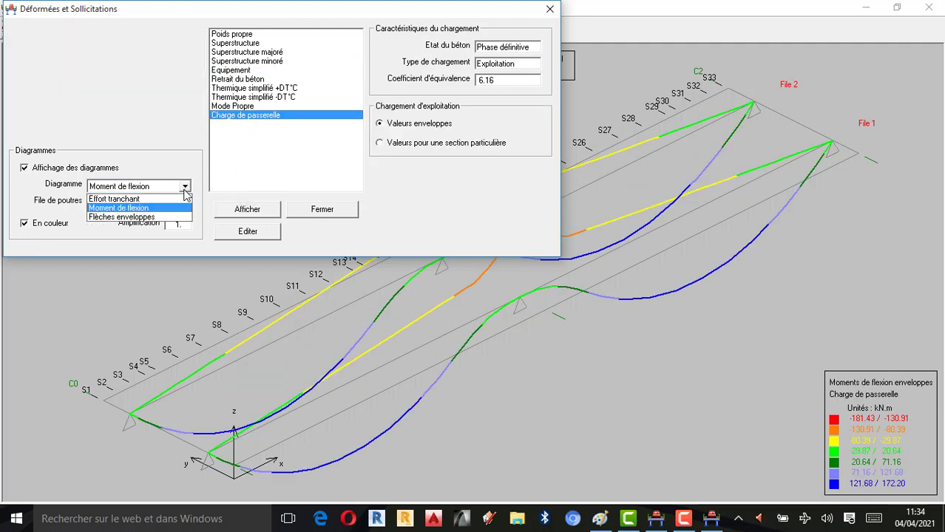
{"action": "left_click", "coordinate": [154, 217]}
{"action": "left_click", "coordinate": [266, 211]}
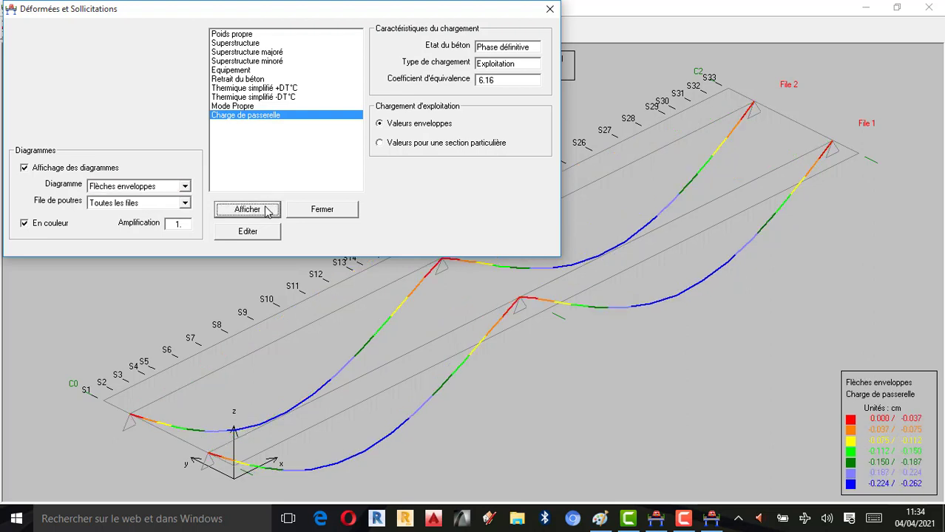
Display the Effort tranchant envelope diagram for Charge de passerelle on all beam lines.
{"action": "left_click", "coordinate": [186, 188]}
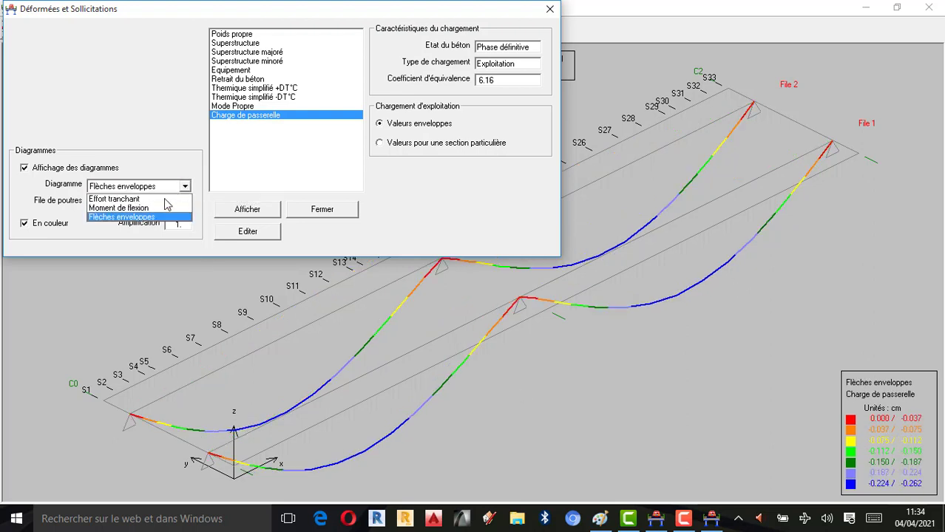
{"action": "left_click", "coordinate": [159, 199]}
{"action": "left_click", "coordinate": [247, 211]}
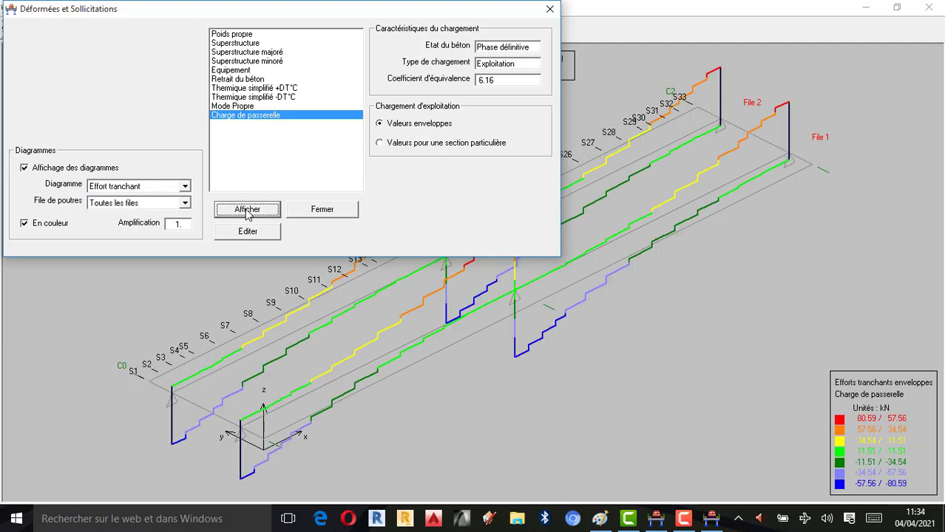
Switch the Charge de passerelle diagram from shear back to Moment de flexion and redraw it.
{"action": "left_click", "coordinate": [186, 188]}
{"action": "left_click", "coordinate": [159, 209]}
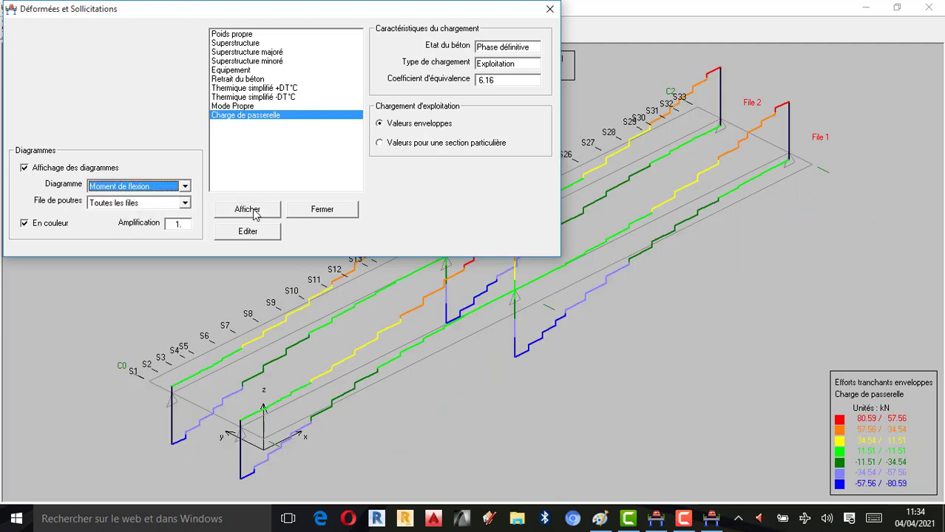
{"action": "left_click", "coordinate": [247, 211]}
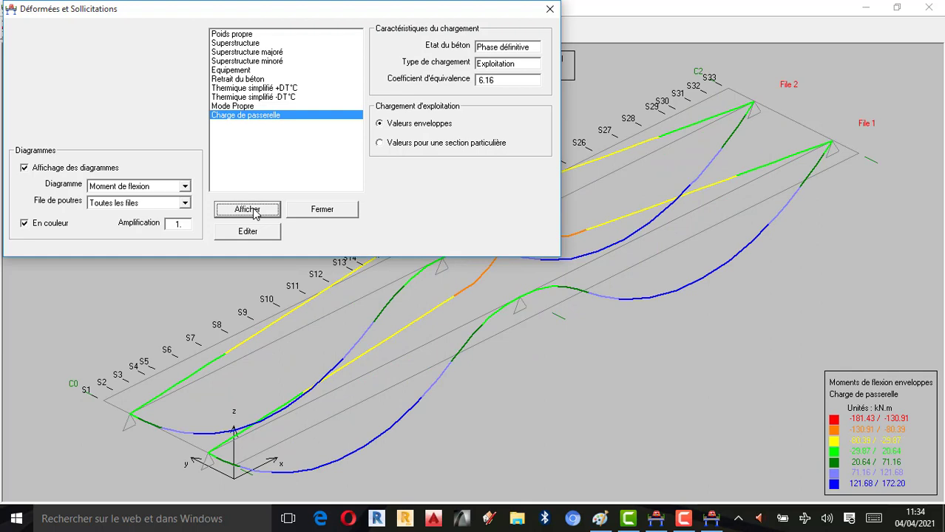
{"action": "left_click", "coordinate": [683, 519]}
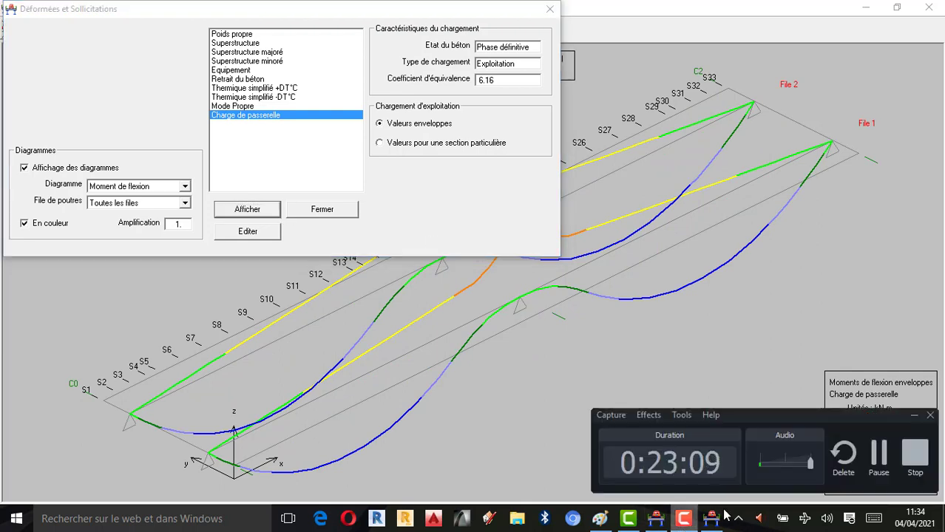
{"action": "left_click", "coordinate": [914, 415]}
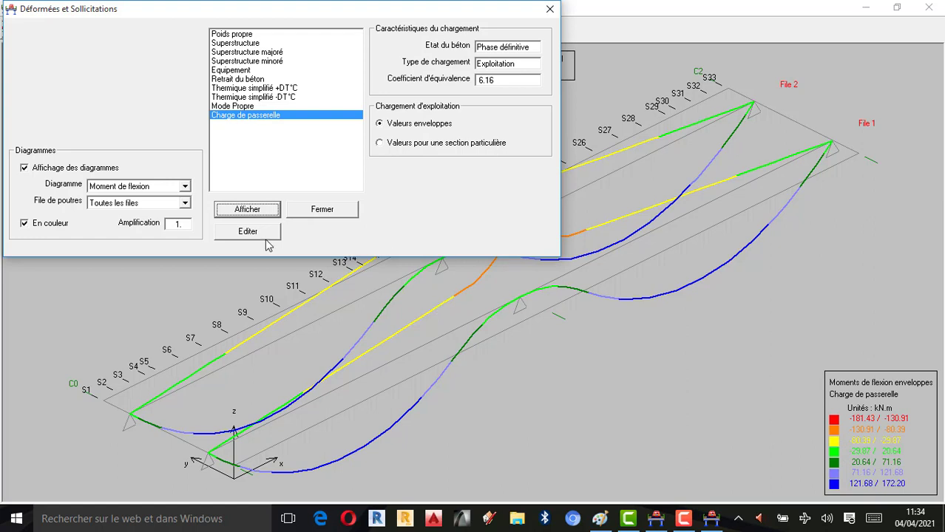
Turn off the Charge de passerelle diagrams and their colouring, redraw the finite element model, and close the Déformées et Sollicitations dialog.
{"action": "left_click", "coordinate": [27, 170]}
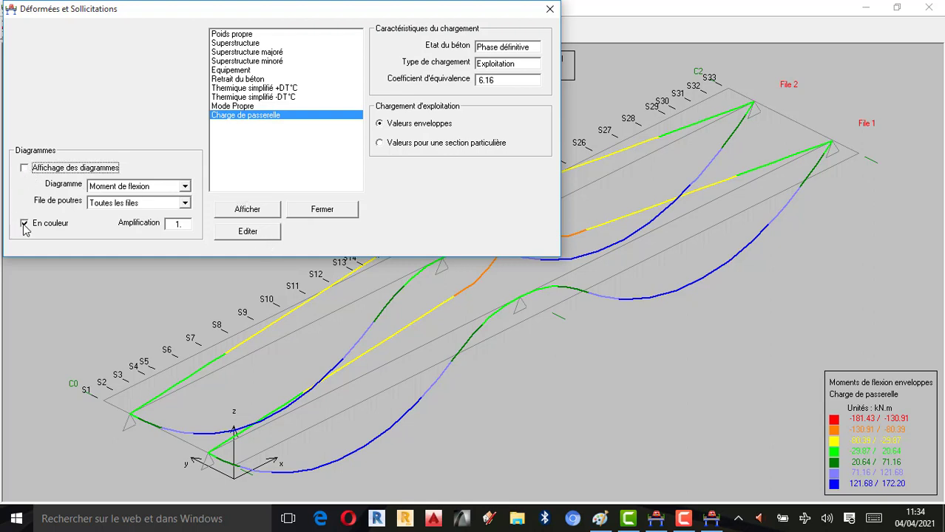
{"action": "left_click", "coordinate": [23, 225]}
{"action": "left_click", "coordinate": [247, 210]}
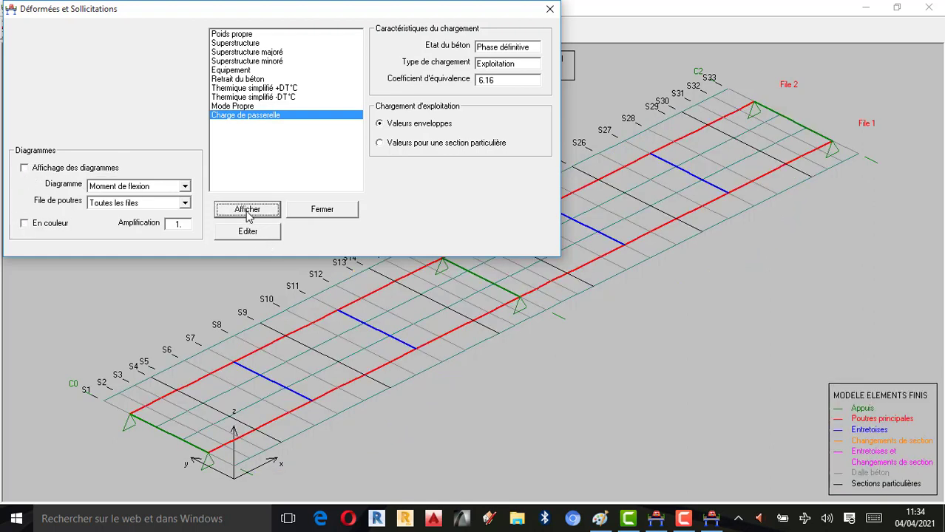
{"action": "left_click", "coordinate": [549, 9]}
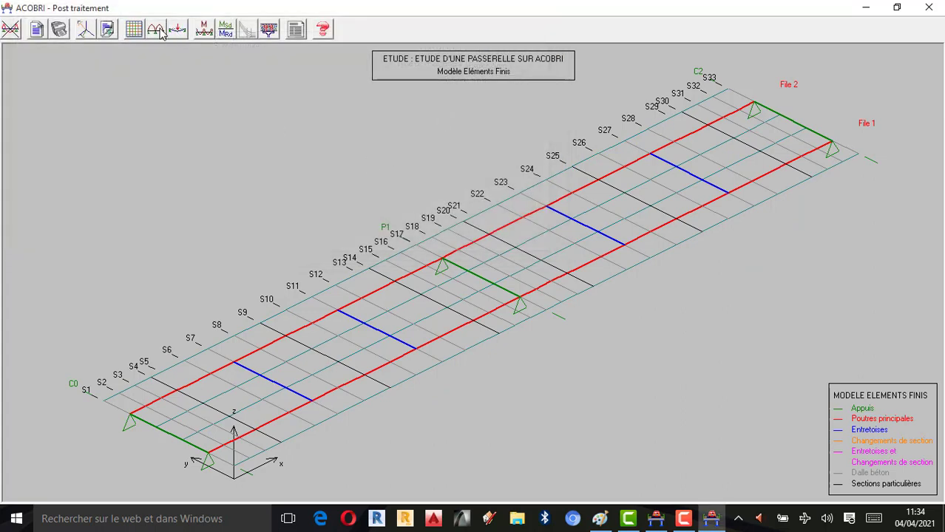
Display the longitudinal My and transverse influence lines for Travée n°1, node line n°2, including the calculation point and calculation section.
{"action": "left_click", "coordinate": [156, 29]}
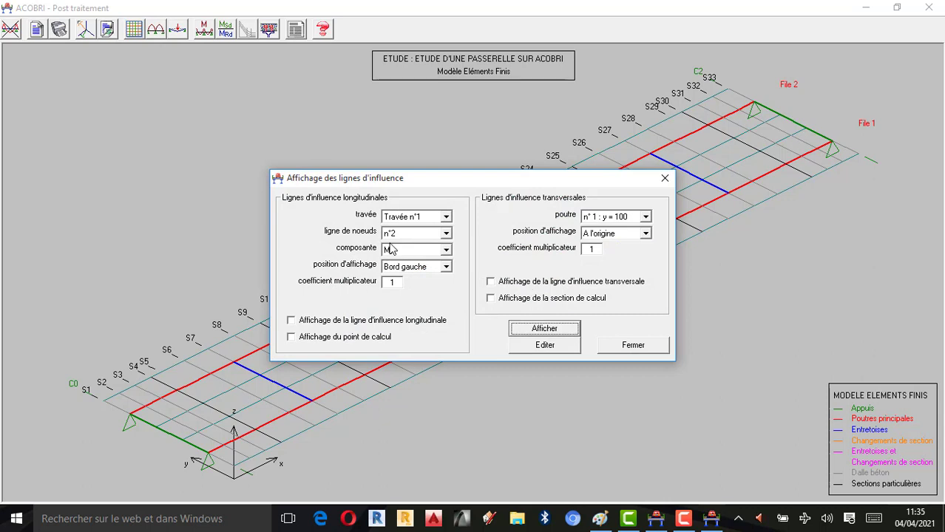
{"action": "left_click", "coordinate": [301, 321]}
{"action": "left_click", "coordinate": [292, 337]}
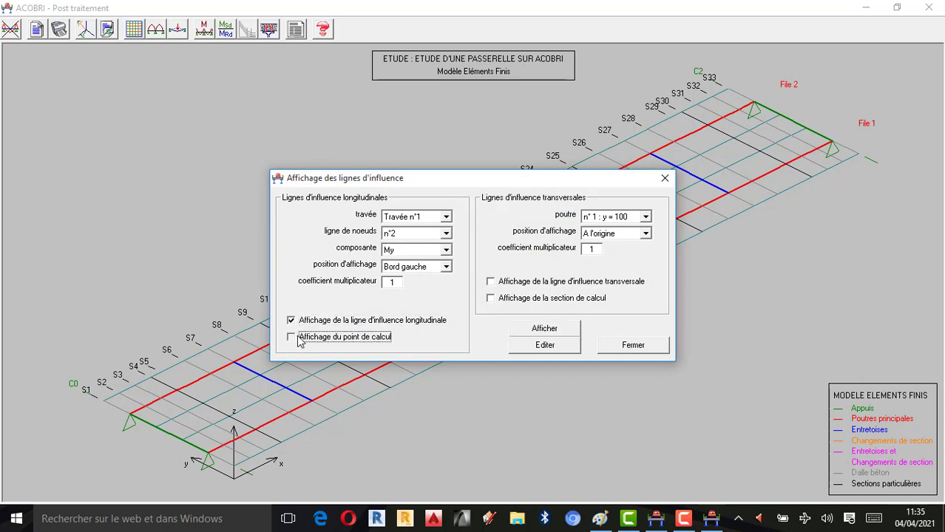
{"action": "left_click", "coordinate": [491, 282]}
{"action": "left_click", "coordinate": [488, 300]}
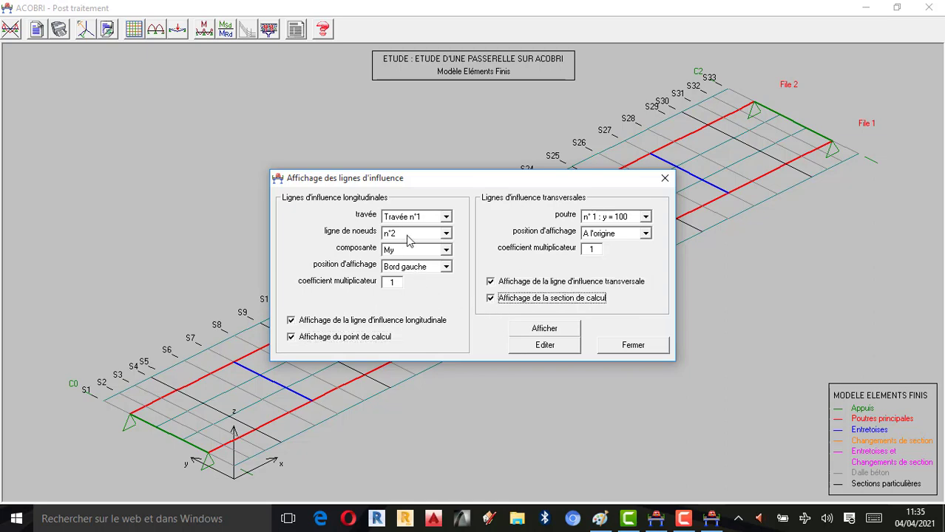
{"action": "left_click", "coordinate": [542, 329]}
{"action": "left_click_drag", "start_coordinate": [507, 185], "coordinate": [251, 98]}
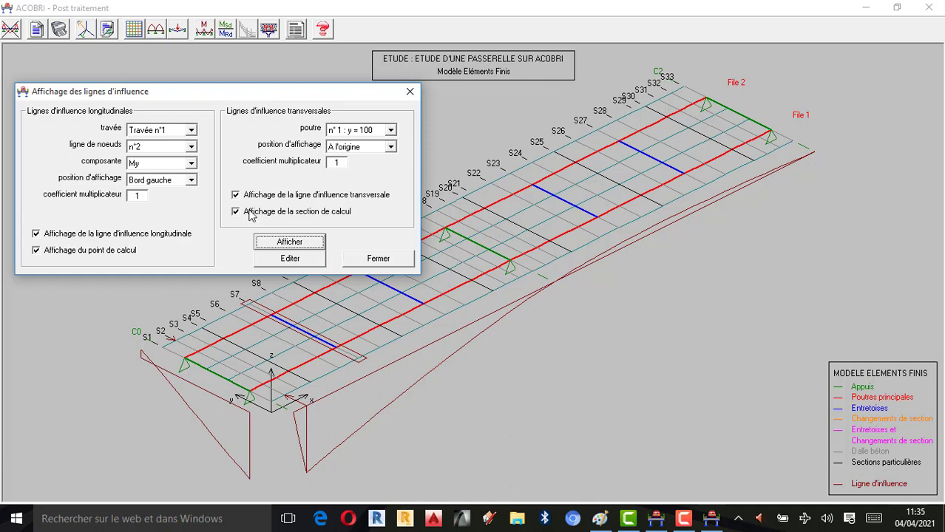
Open the numerical influence line listing and examine the position and moment value of the second point in the longitudinal table.
{"action": "left_click", "coordinate": [291, 262]}
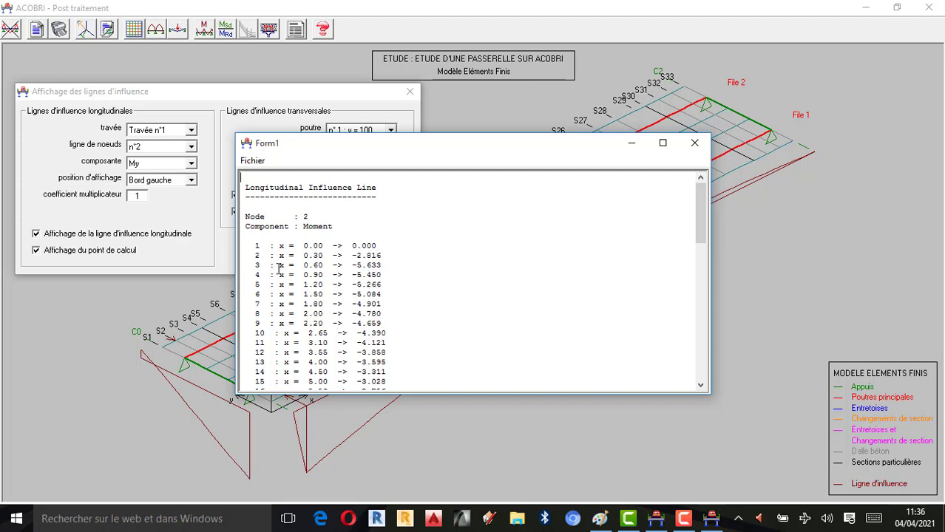
{"action": "left_click_drag", "start_coordinate": [279, 255], "coordinate": [326, 255]}
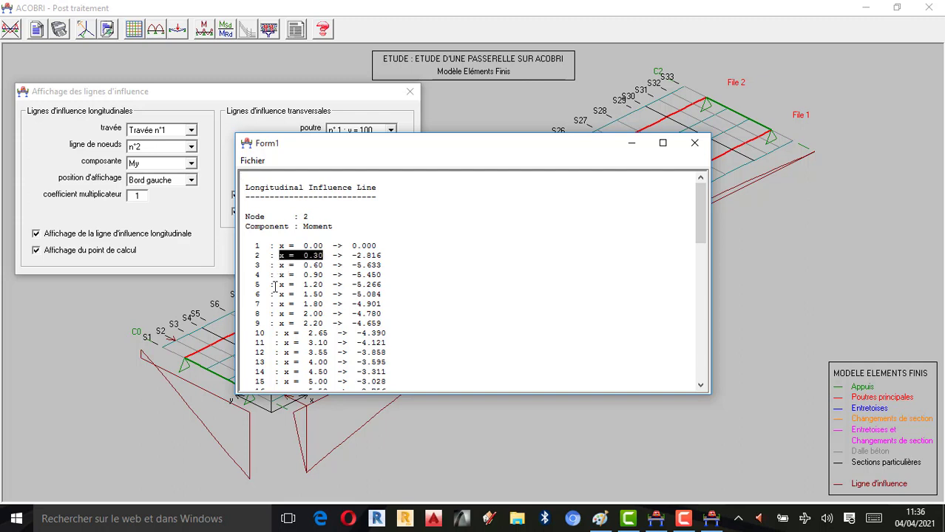
{"action": "left_click", "coordinate": [353, 254]}
{"action": "left_click_drag", "start_coordinate": [353, 254], "coordinate": [389, 255]}
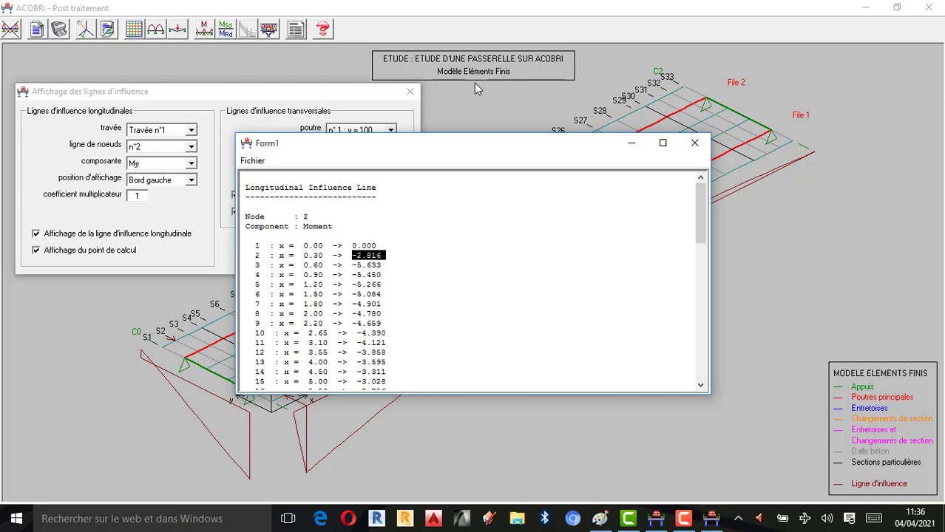
{"action": "left_click", "coordinate": [684, 518]}
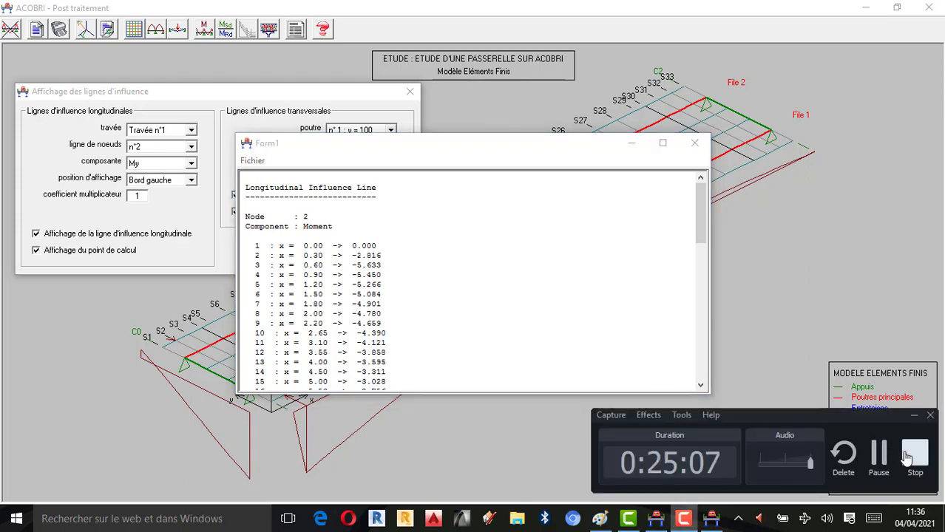
{"action": "left_click", "coordinate": [913, 455]}
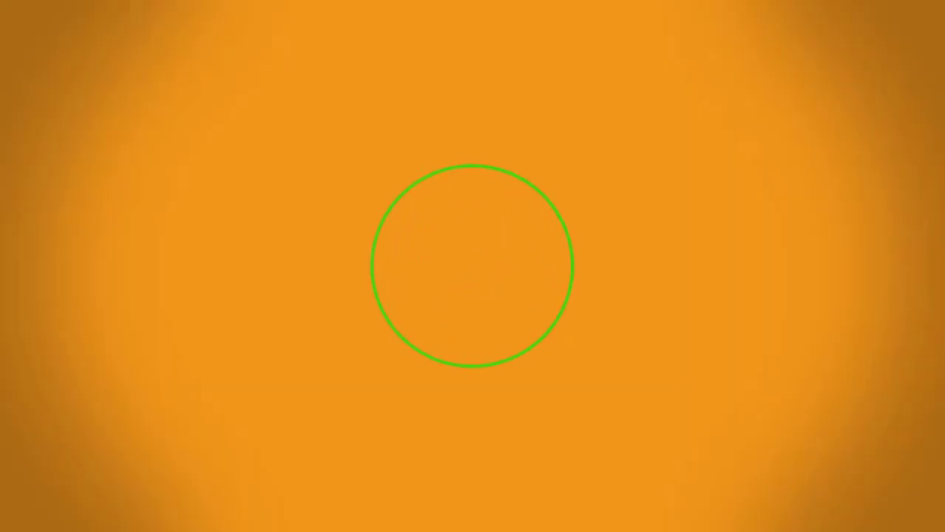